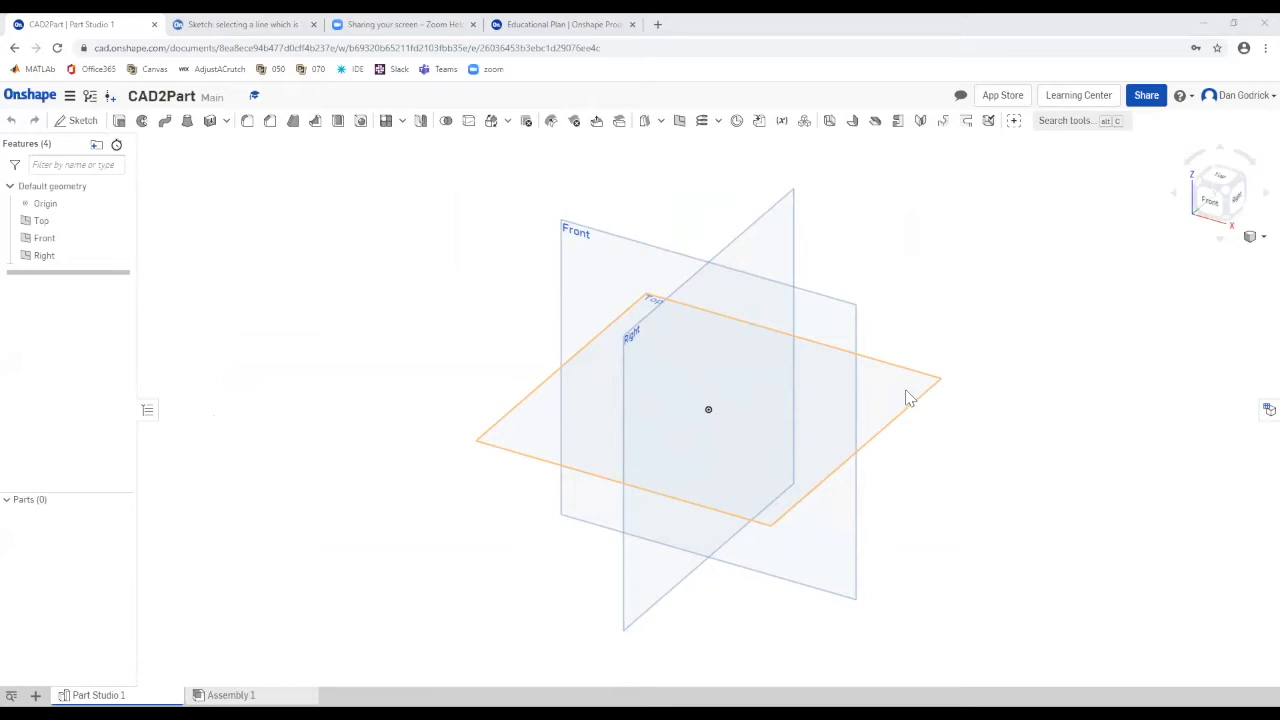
Sketch a center point rectangle about 3.03 by 2.64 in on the Top plane, centred on the origin
left_click(903, 397)
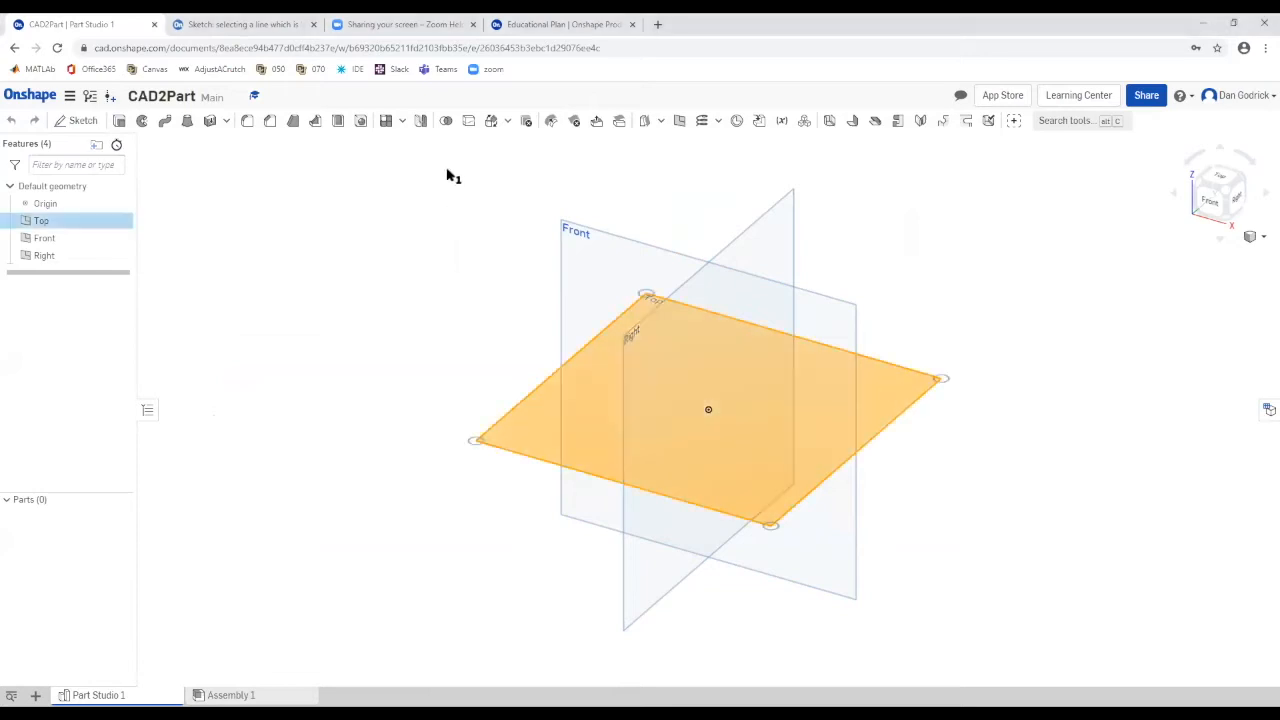
left_click(84, 122)
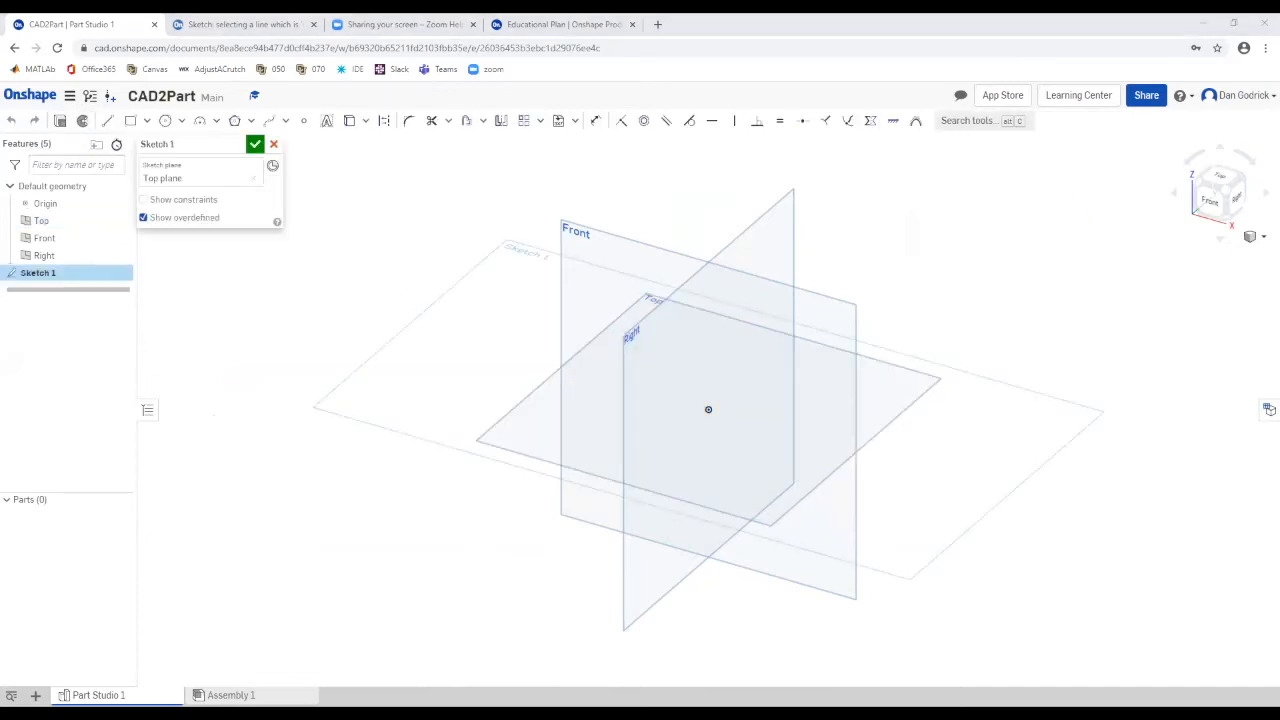
left_click(145, 122)
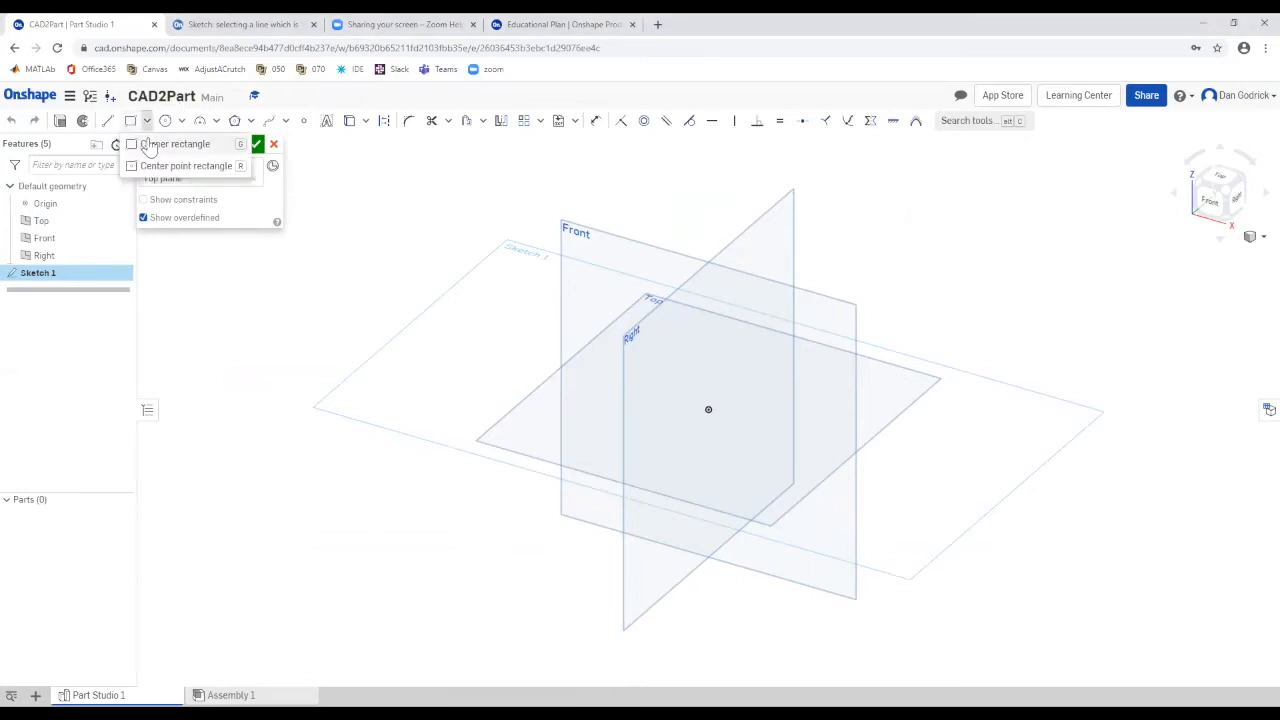
left_click(149, 167)
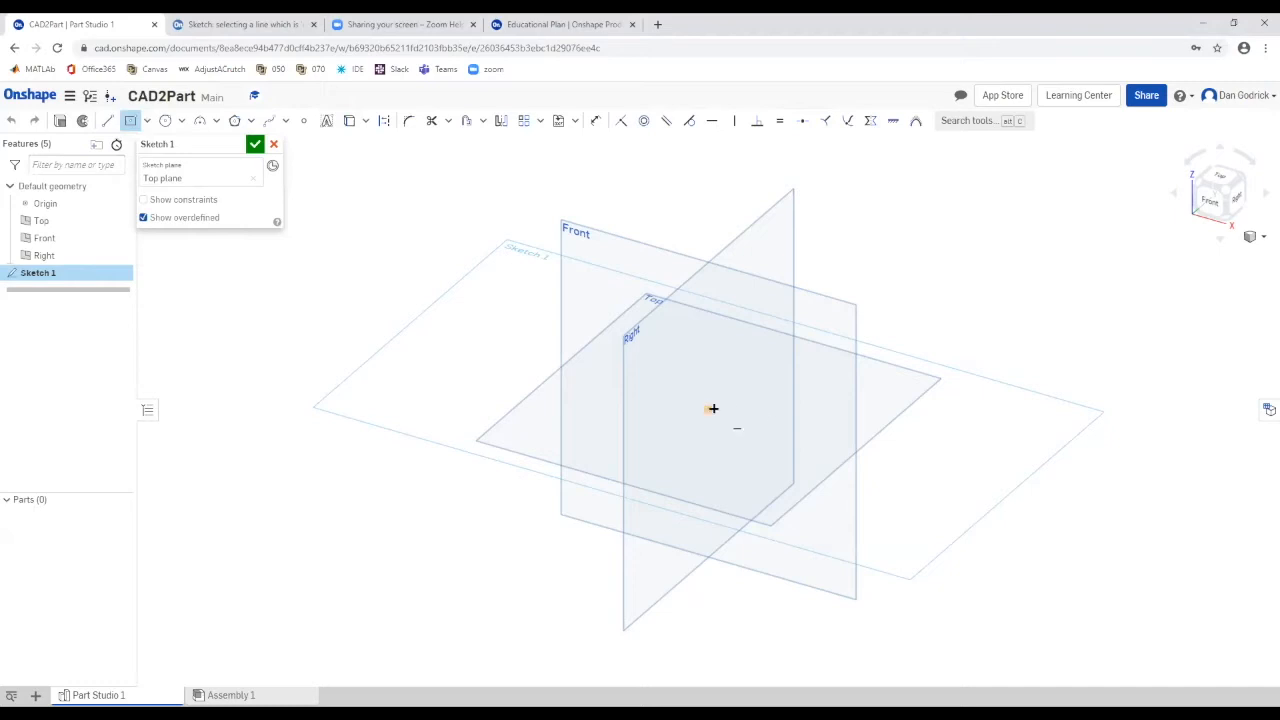
left_click(708, 409)
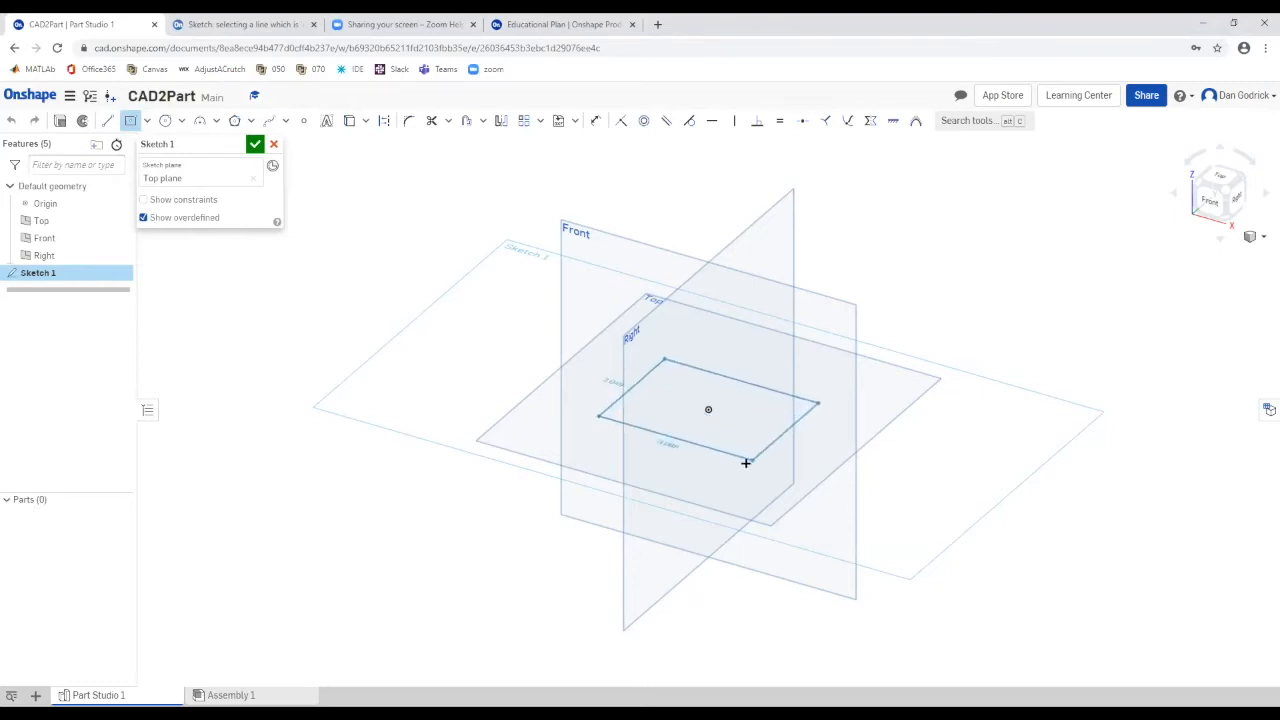
left_click(749, 460)
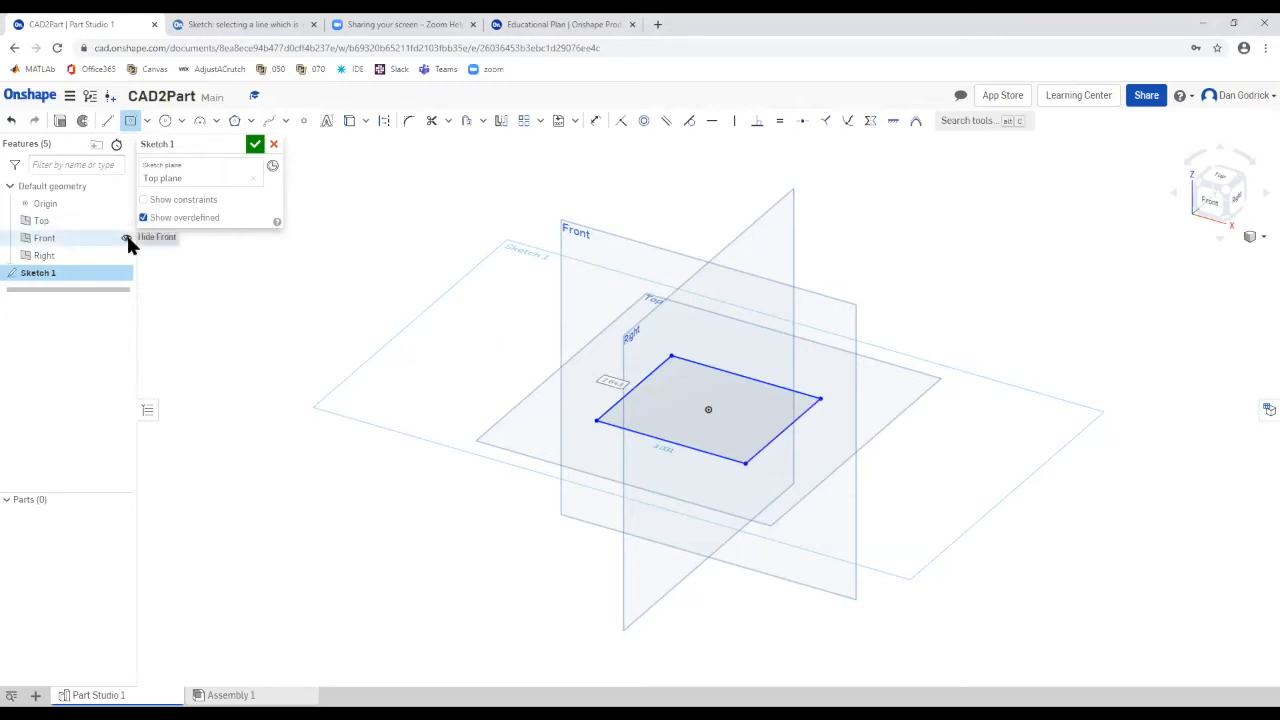
Hide the Front and Right default planes so only the Top plane remains displayed
left_click(126, 238)
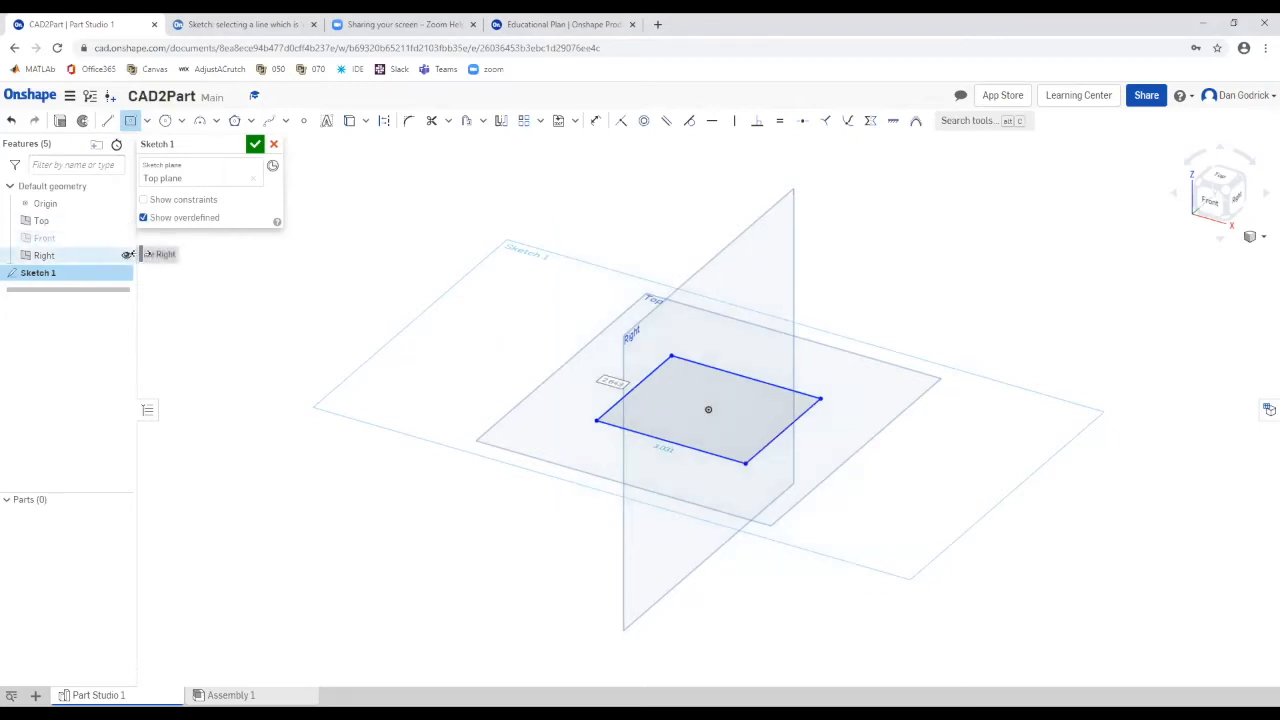
left_click(126, 256)
mouse_move(891, 435)
right_mouse_down()
mouse_move(889, 469)
mouse_move(917, 457)
mouse_move(866, 437)
mouse_move(891, 427)
mouse_move(903, 440)
mouse_move(943, 437)
mouse_move(923, 474)
mouse_move(891, 456)
mouse_move(927, 457)
right_mouse_up()
left_click(1233, 185)
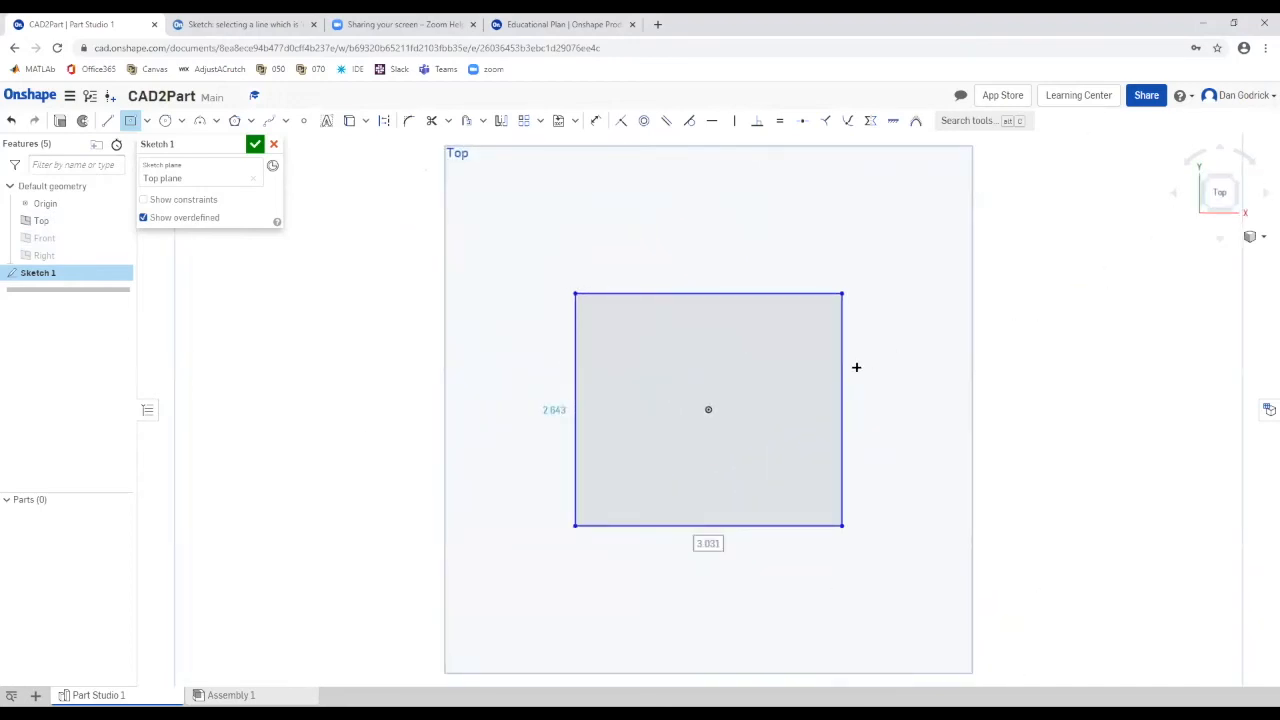
Dimension the rectangle's height and width to 1 in each and finish the sketch
left_click(595, 121)
left_click(564, 339)
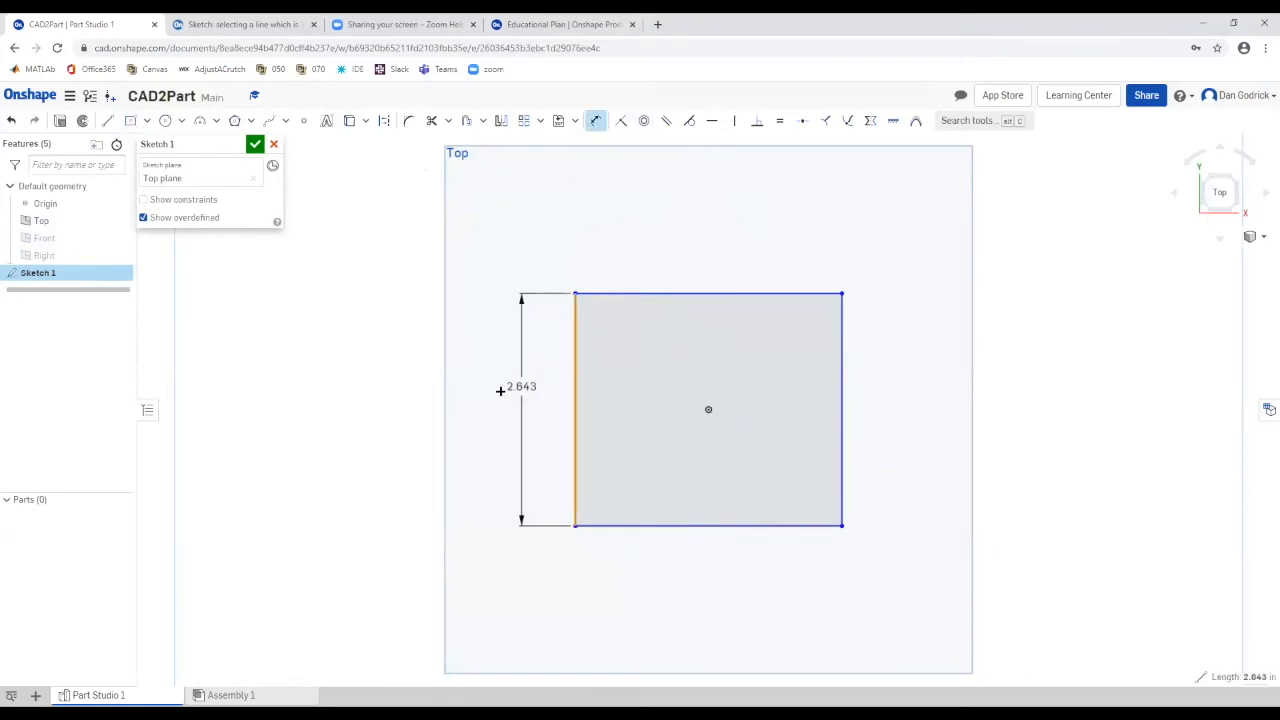
left_click(500, 408)
type("1")
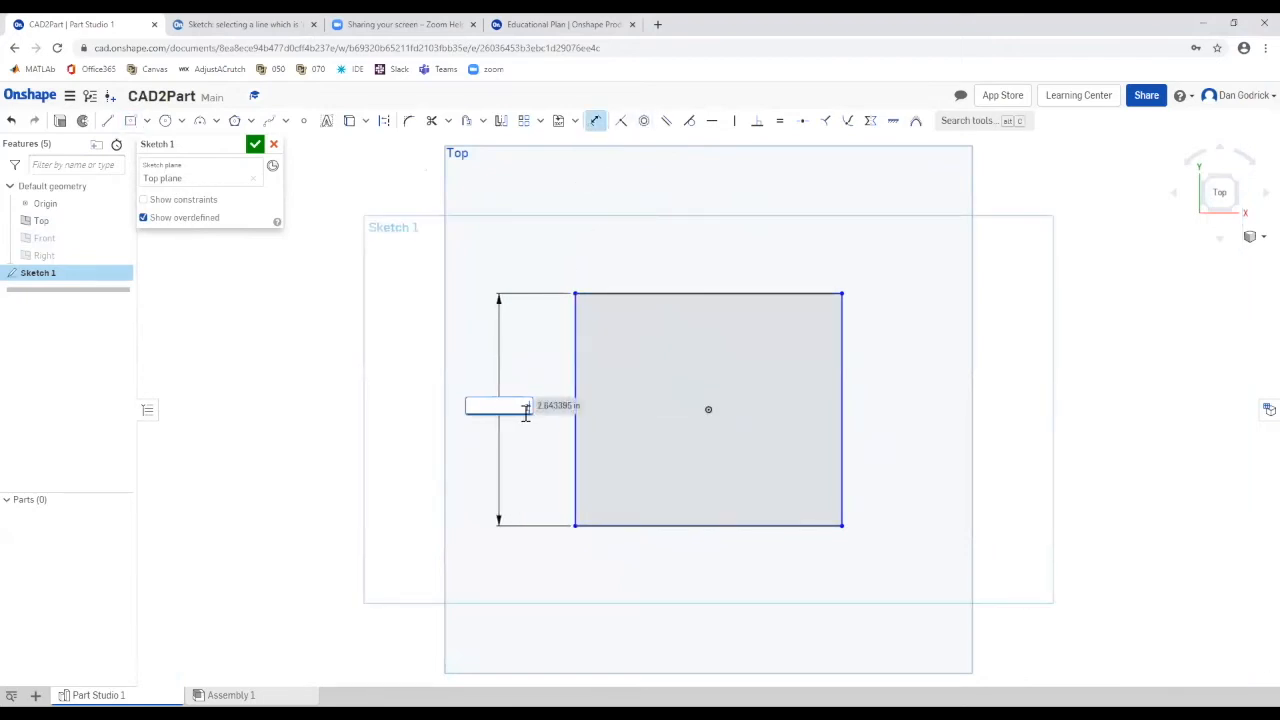
key("Return")
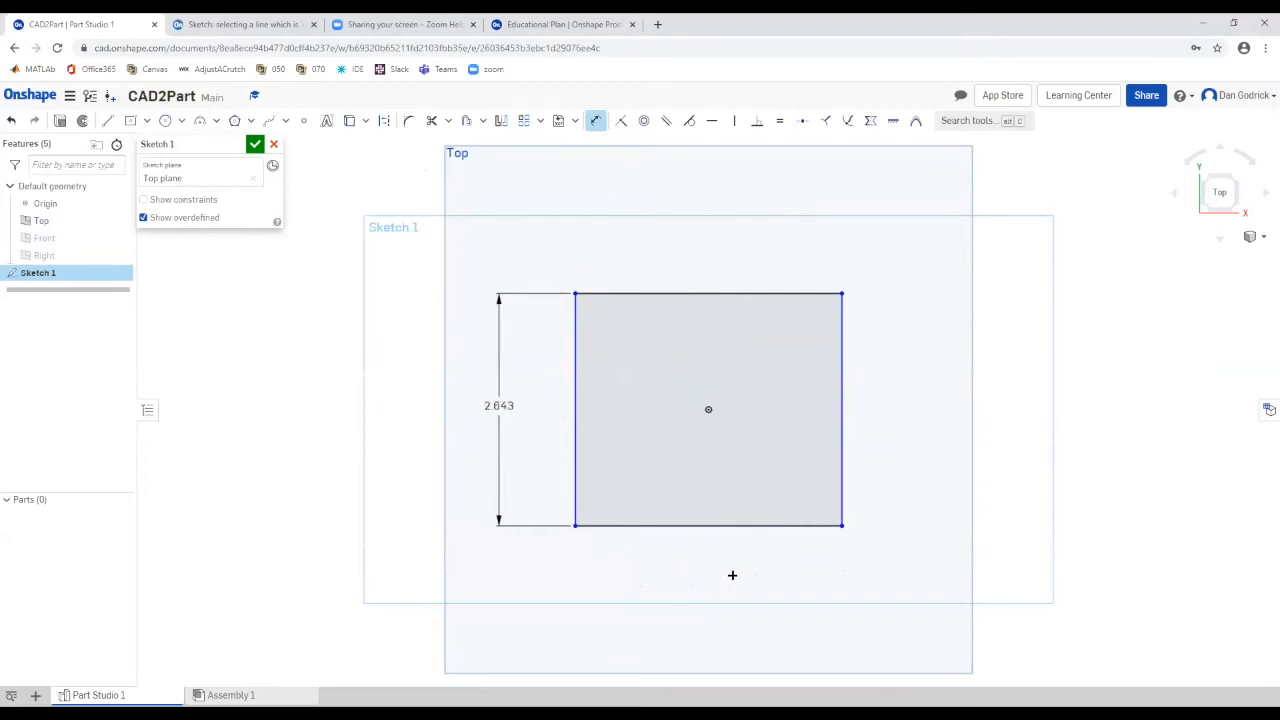
left_click(699, 451)
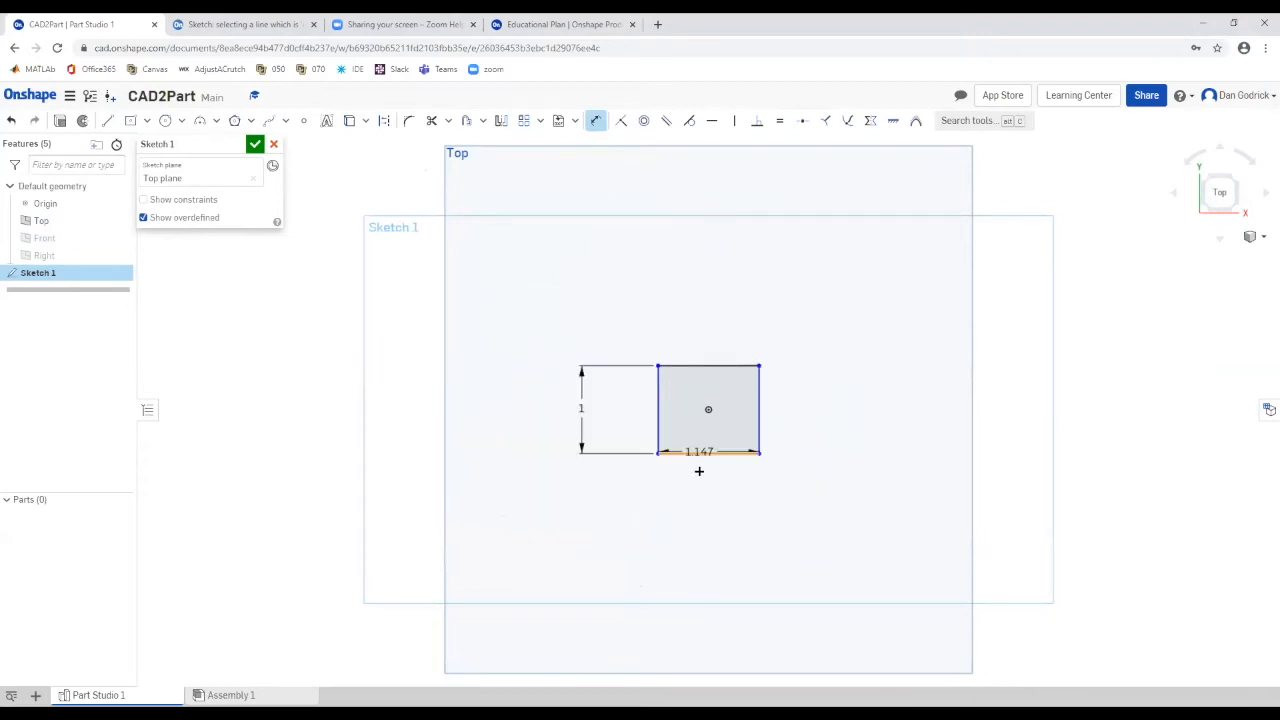
left_click(704, 485)
type("1")
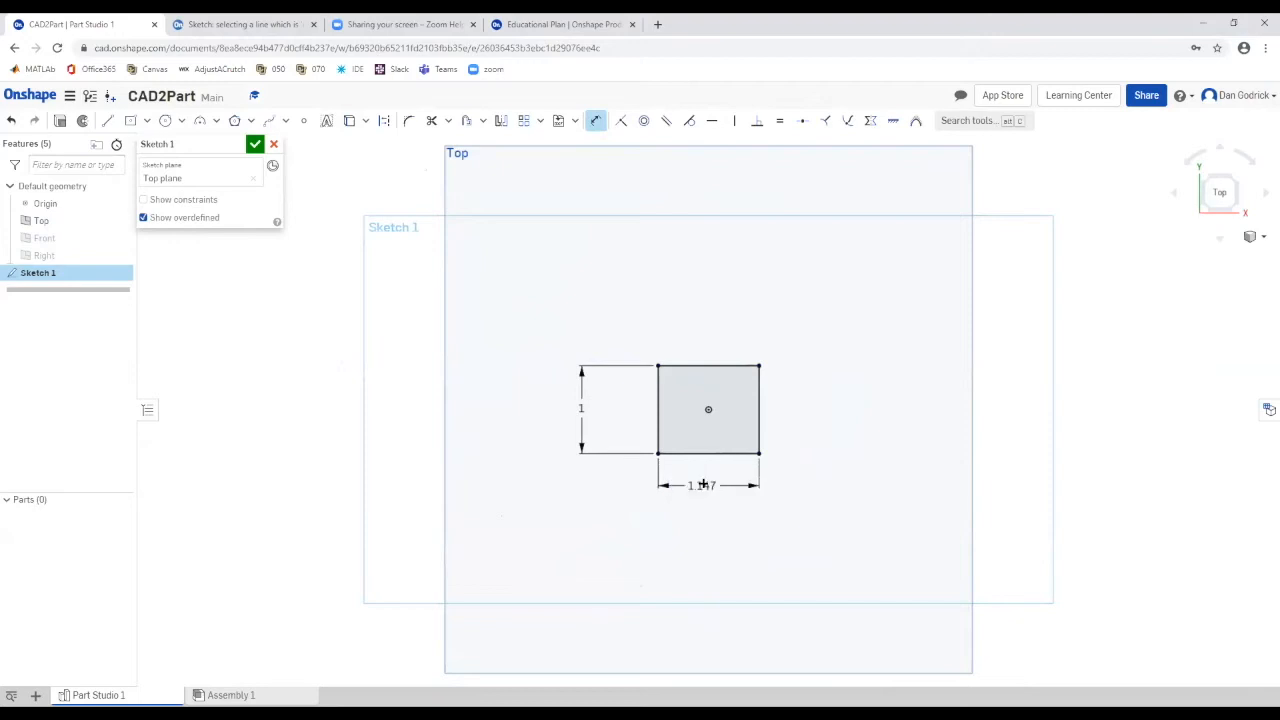
key("Return")
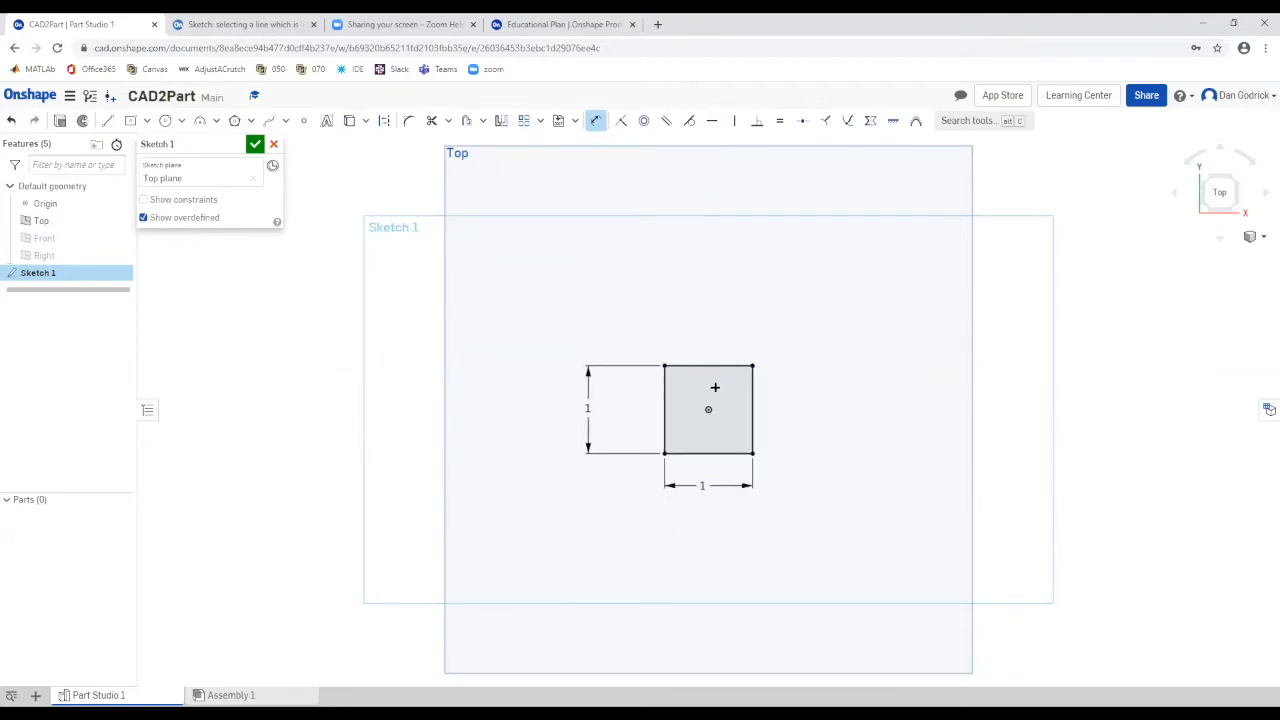
left_click(255, 144)
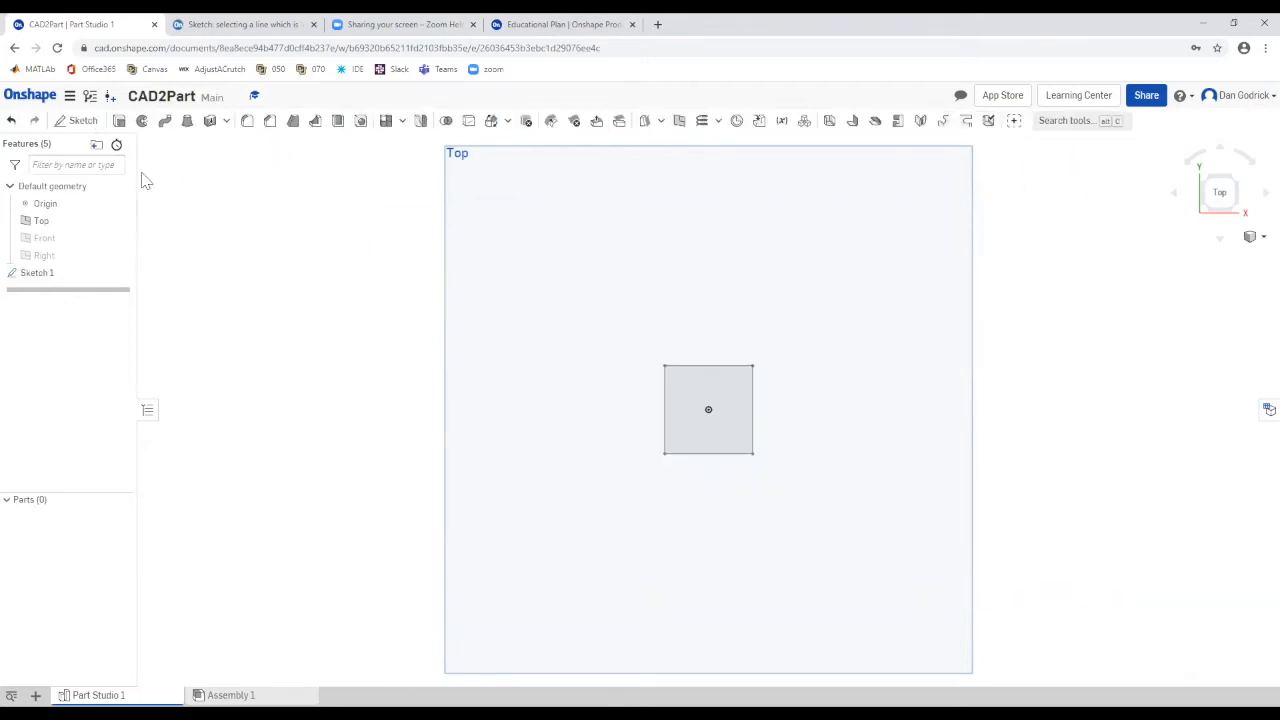
Extrude the square region as a new solid with a Symmetric end type and a depth of 1 in
right_click_drag(811, 506, 850, 470)
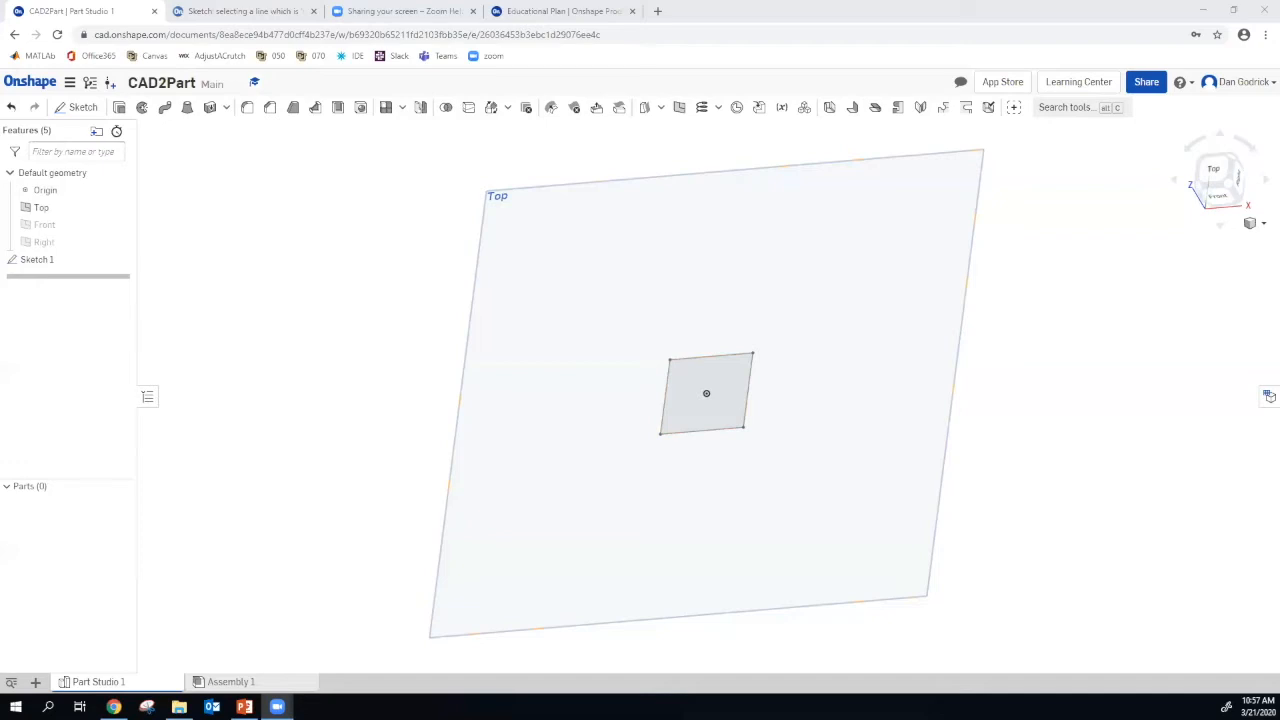
left_click(116, 113)
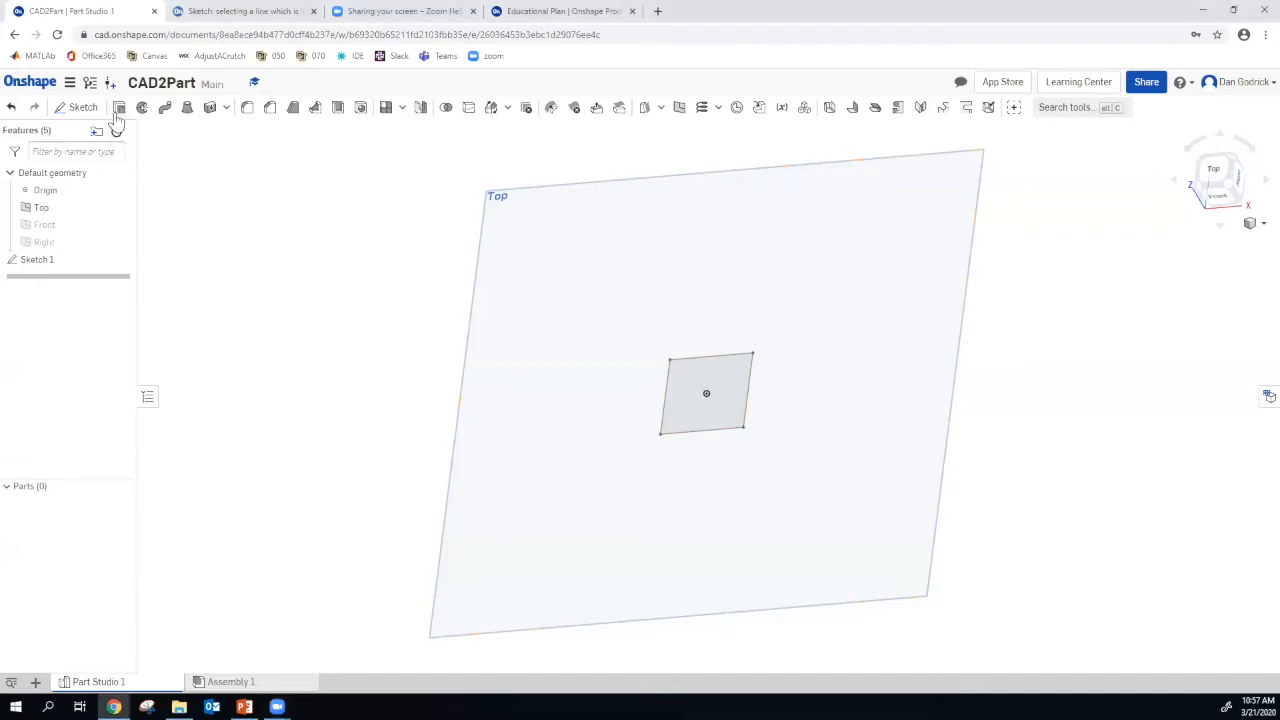
left_click(117, 112)
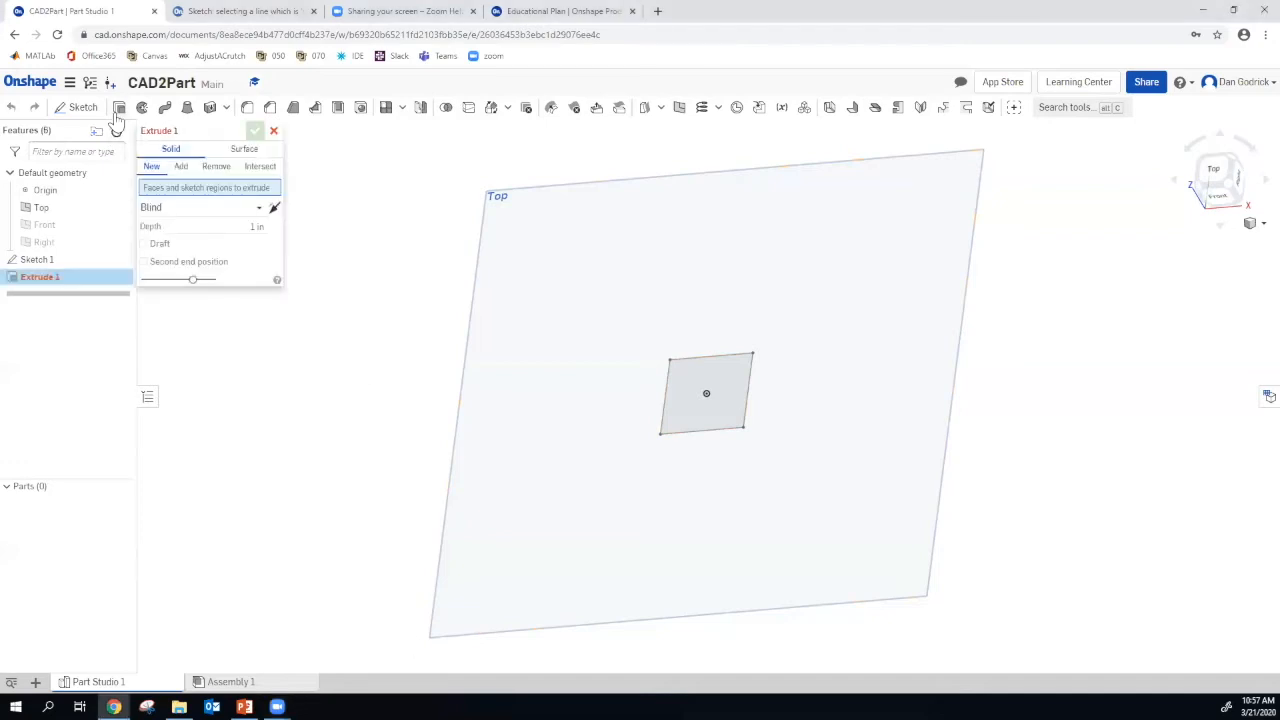
left_click(259, 208)
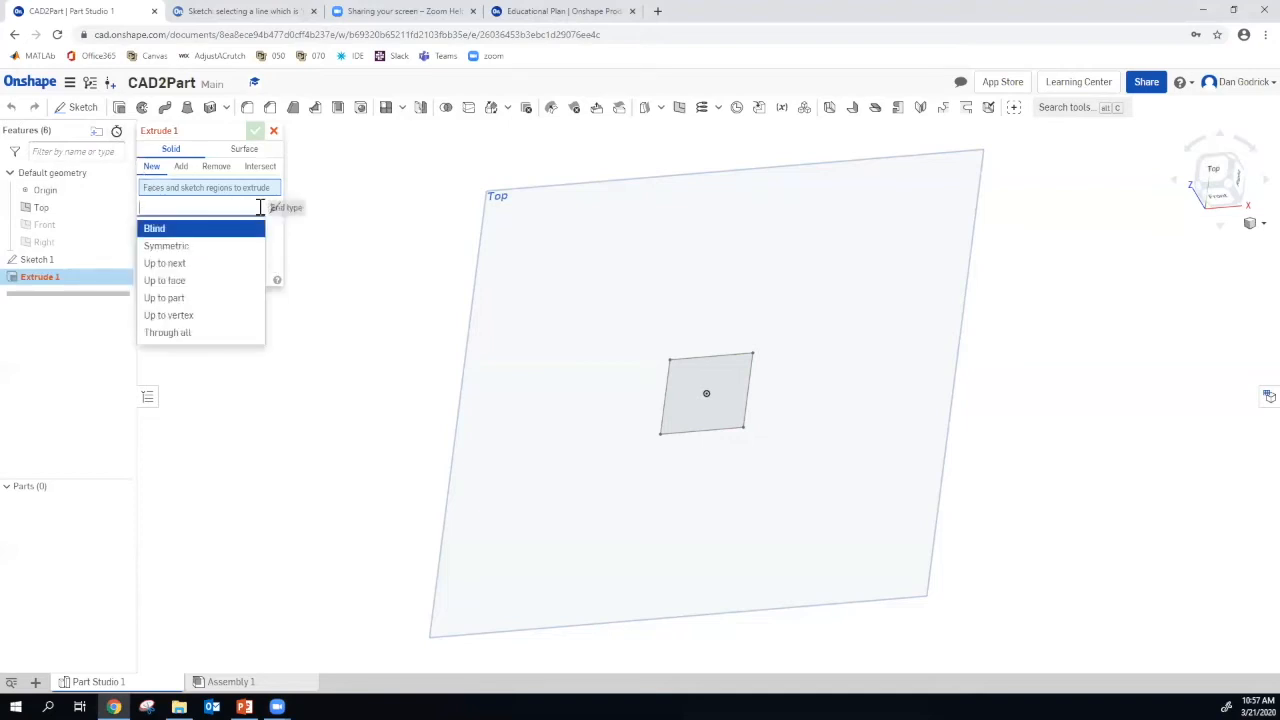
left_click(209, 246)
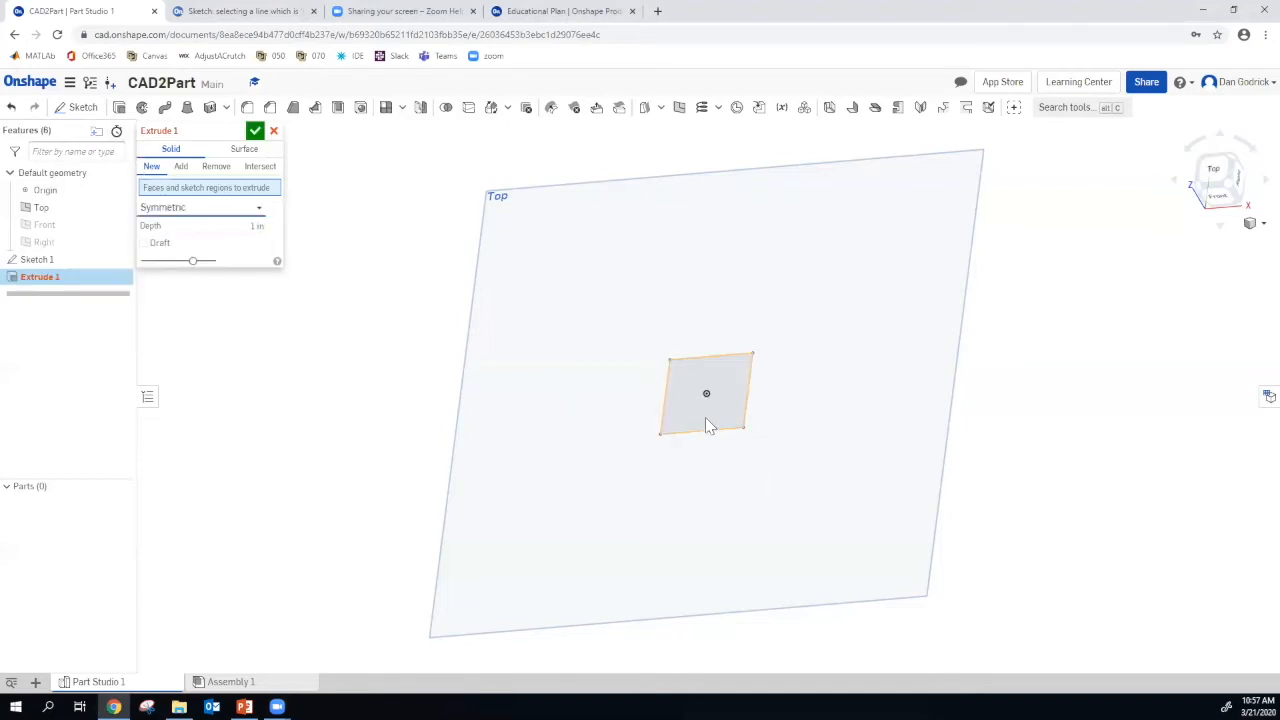
right_click_drag(785, 516, 777, 480)
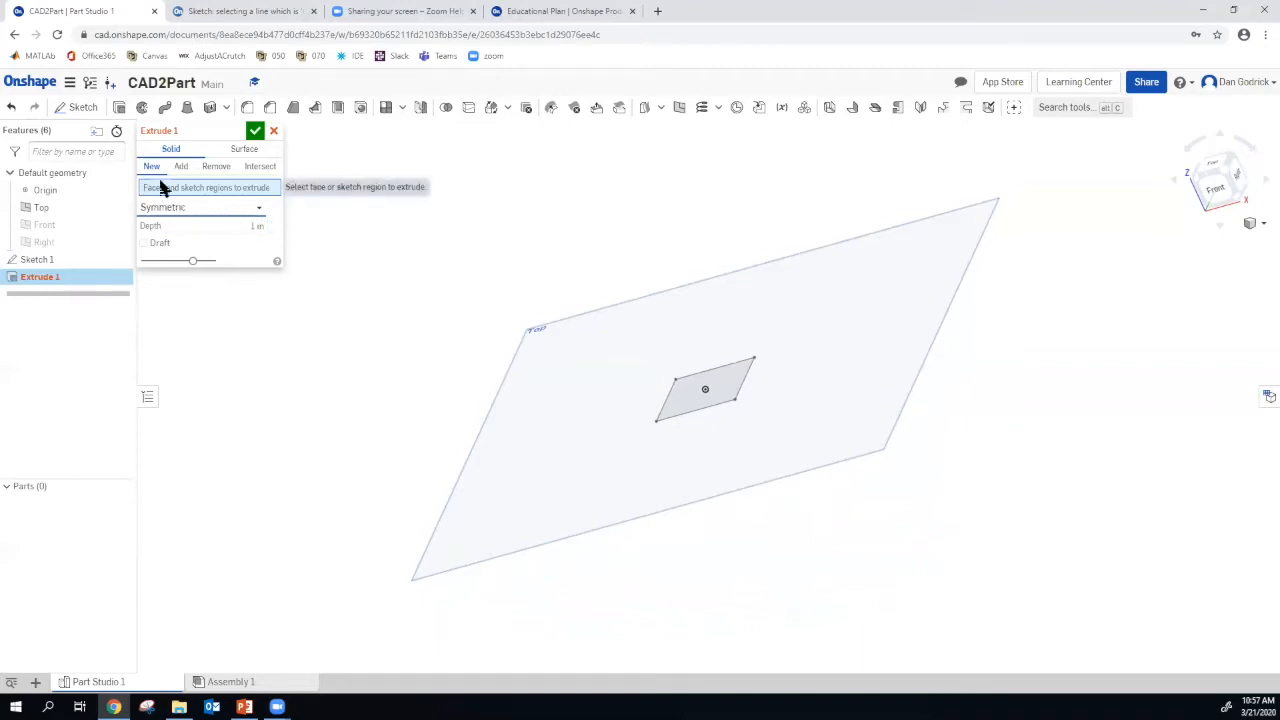
left_click(690, 401)
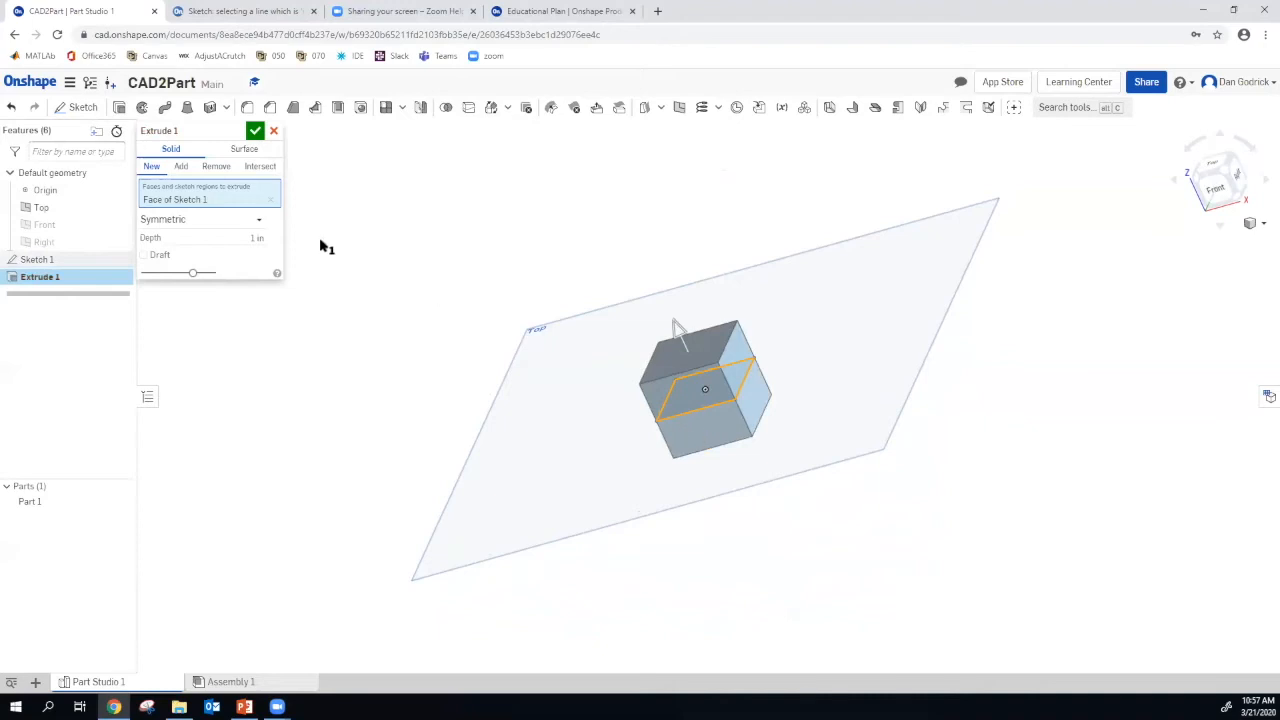
left_click(257, 133)
Start a new sketch on the top face of the cube
mouse_move(917, 443)
right_mouse_down()
mouse_move(957, 480)
mouse_move(980, 429)
mouse_move(935, 430)
right_mouse_up()
key("shift+7")
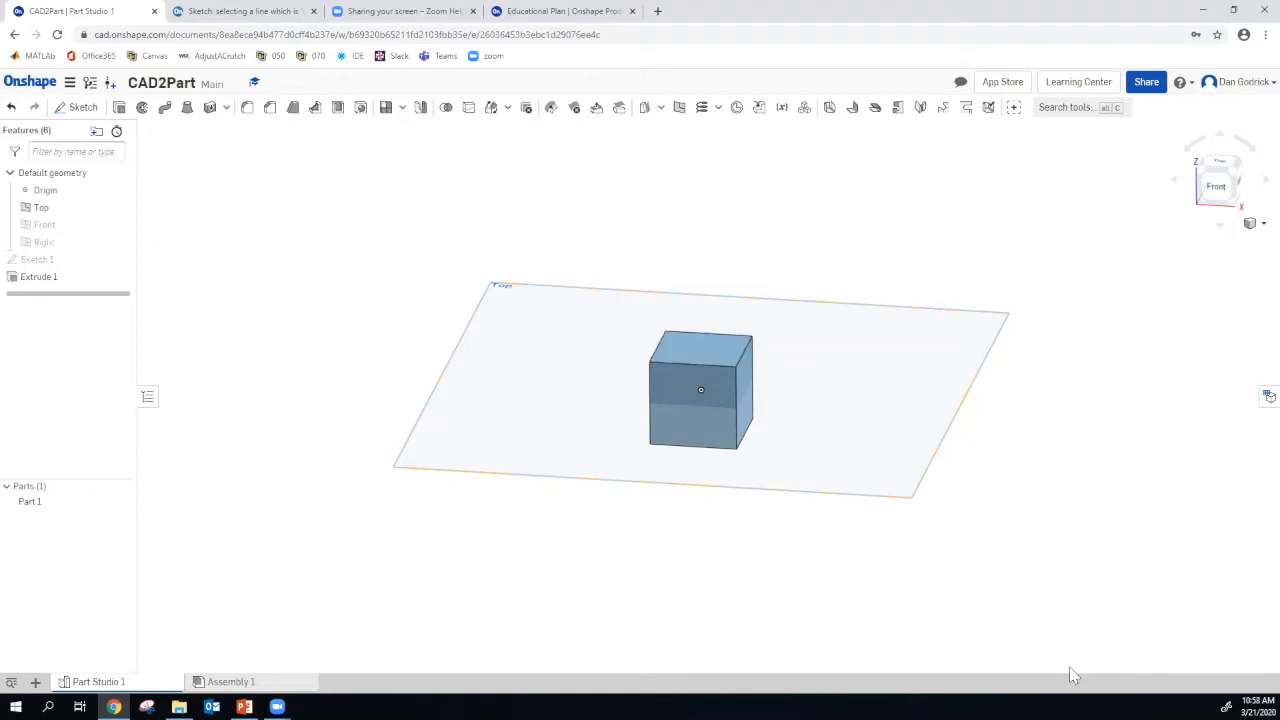
key("alt+Tab")
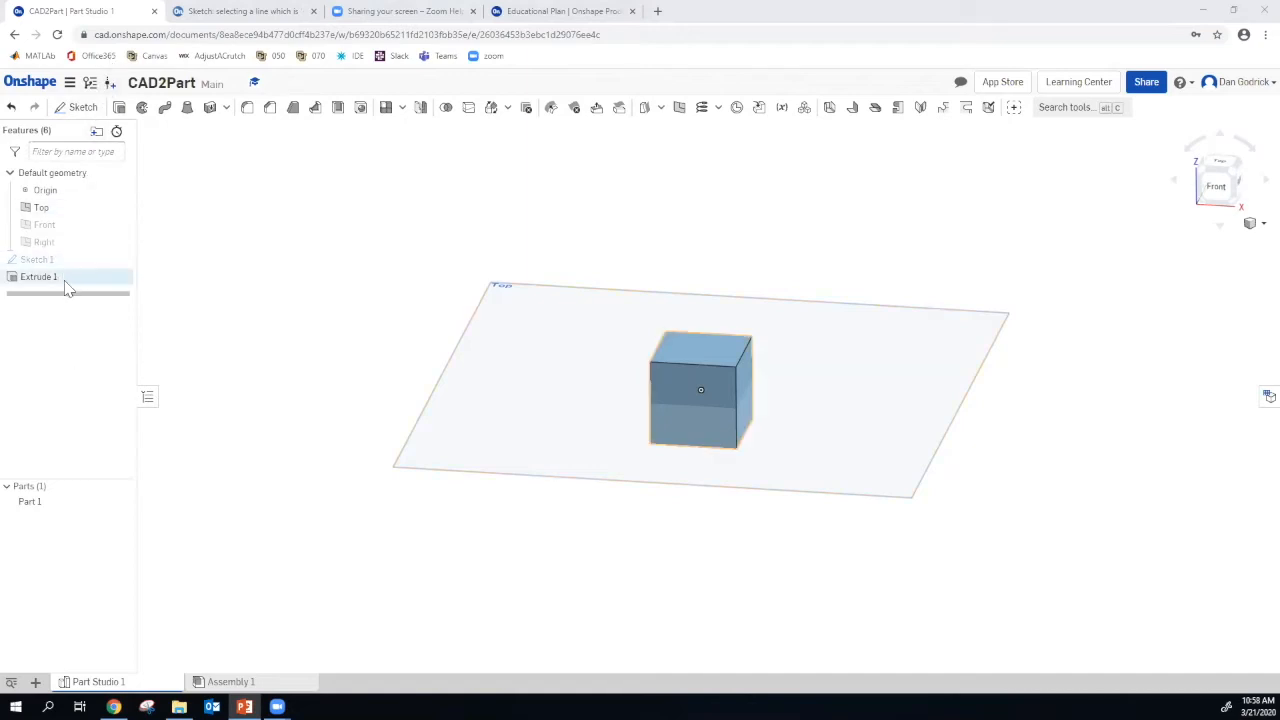
left_click(84, 110)
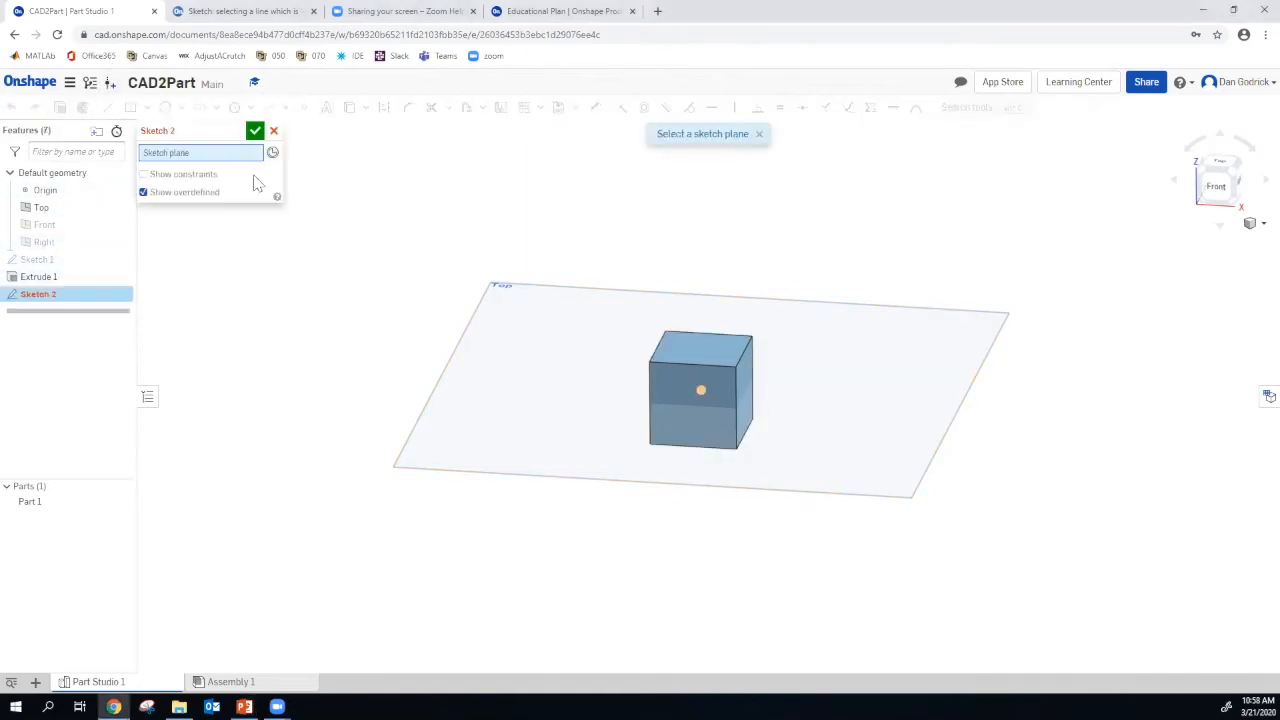
left_click(680, 357)
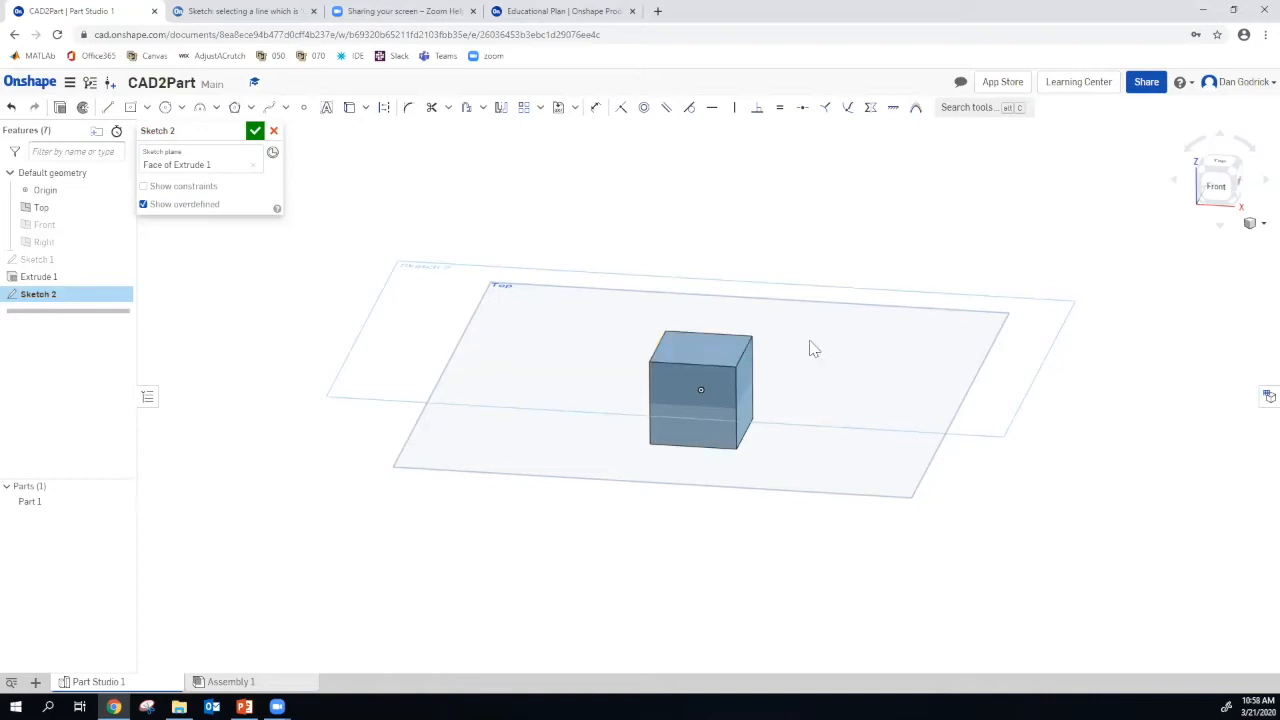
right_click_drag(790, 308, 785, 326)
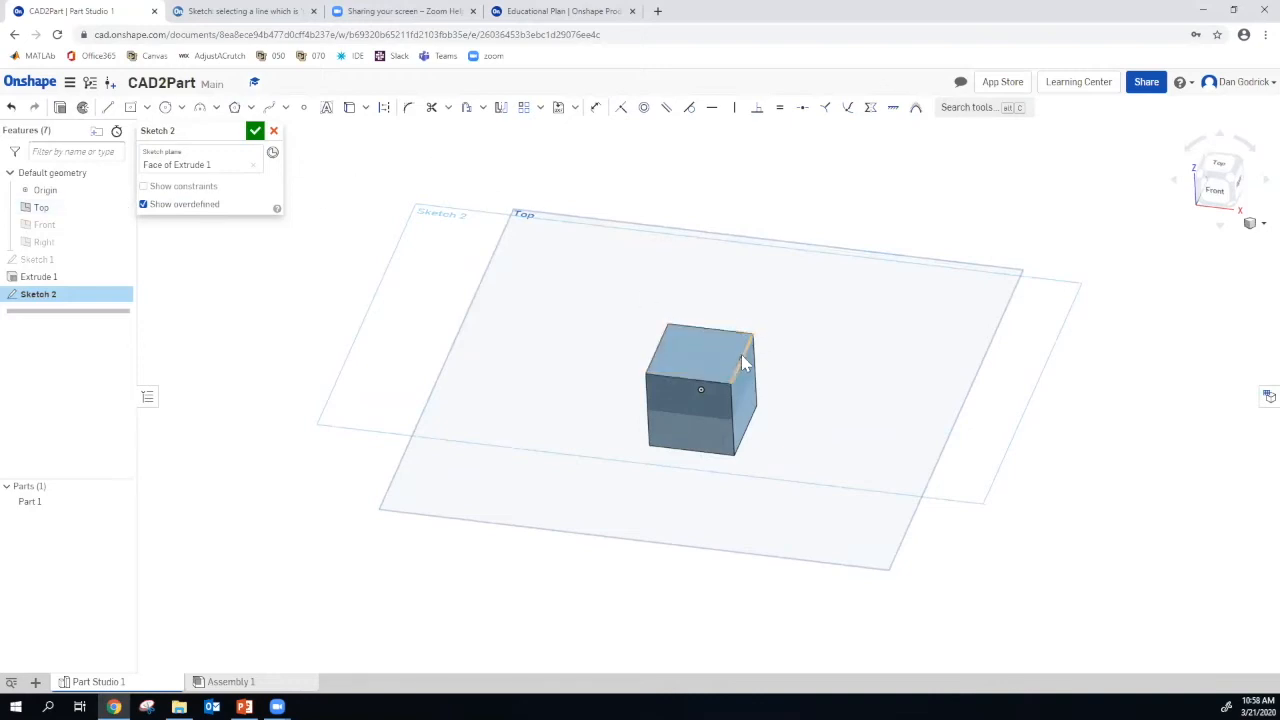
Project the outline of the cube's top face into the sketch as construction geometry with the Use tool
left_click(385, 110)
left_click(355, 112)
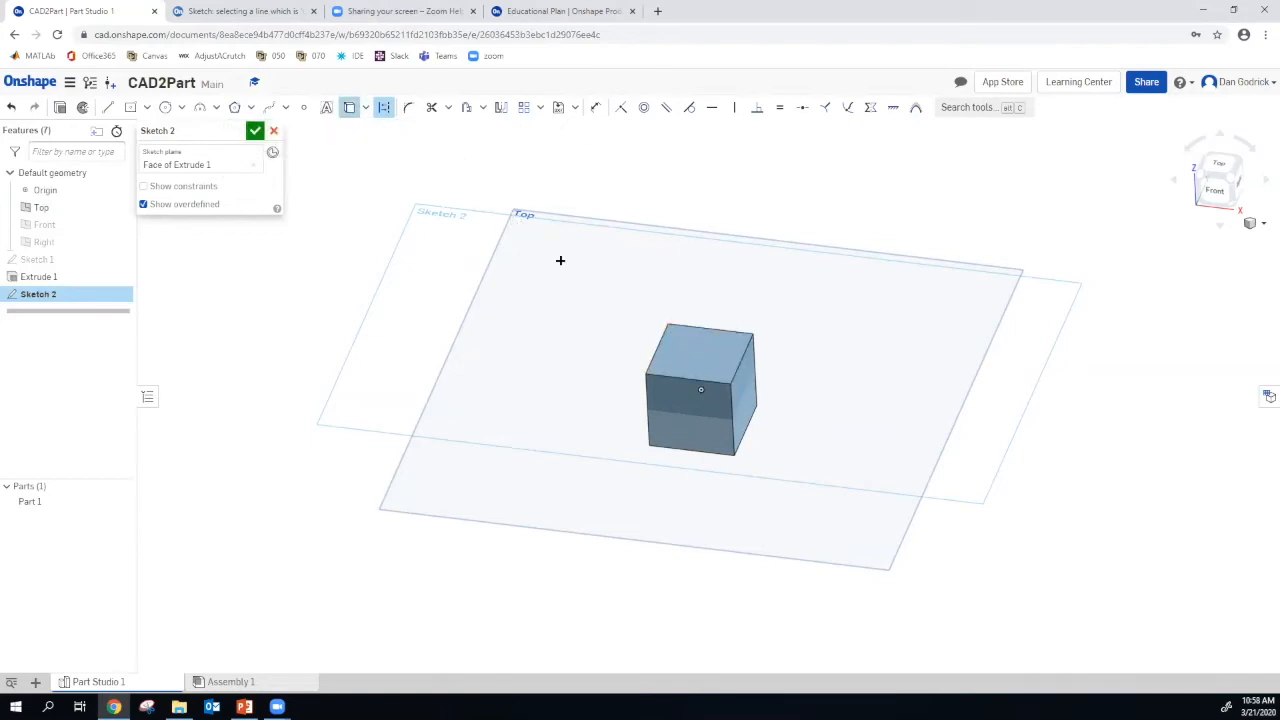
left_click(716, 359)
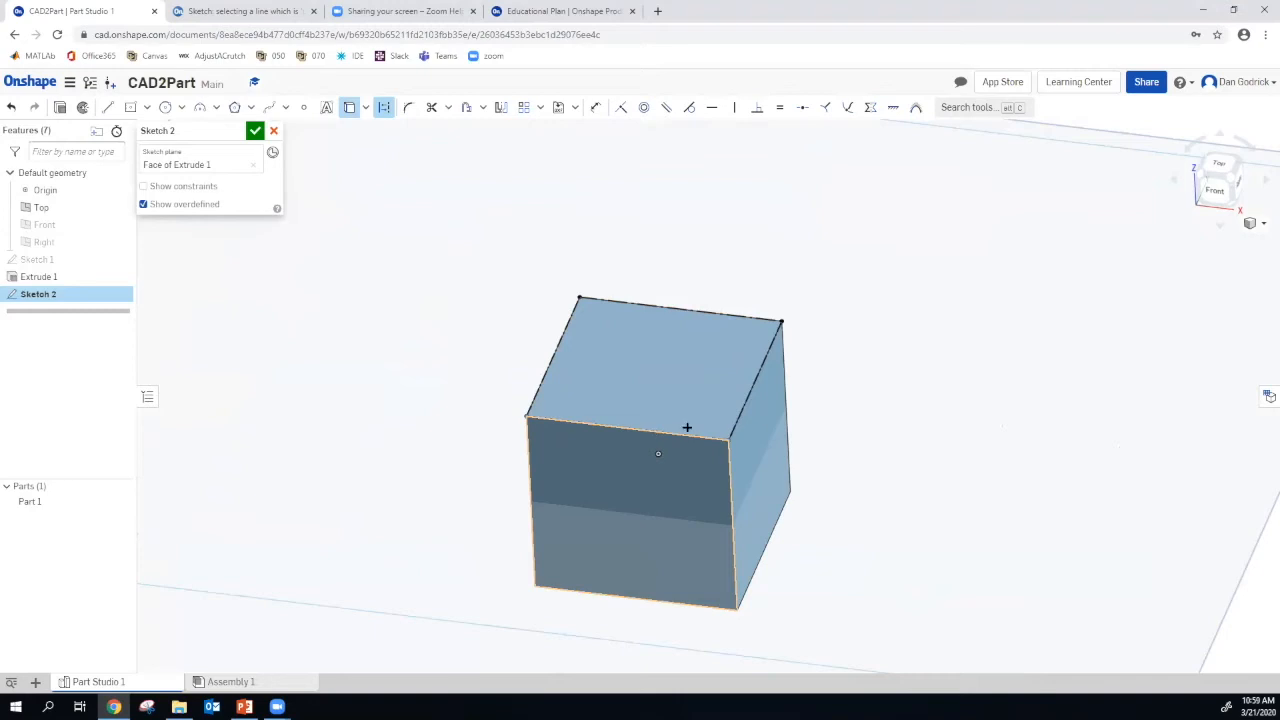
left_click(686, 350)
left_click(384, 110)
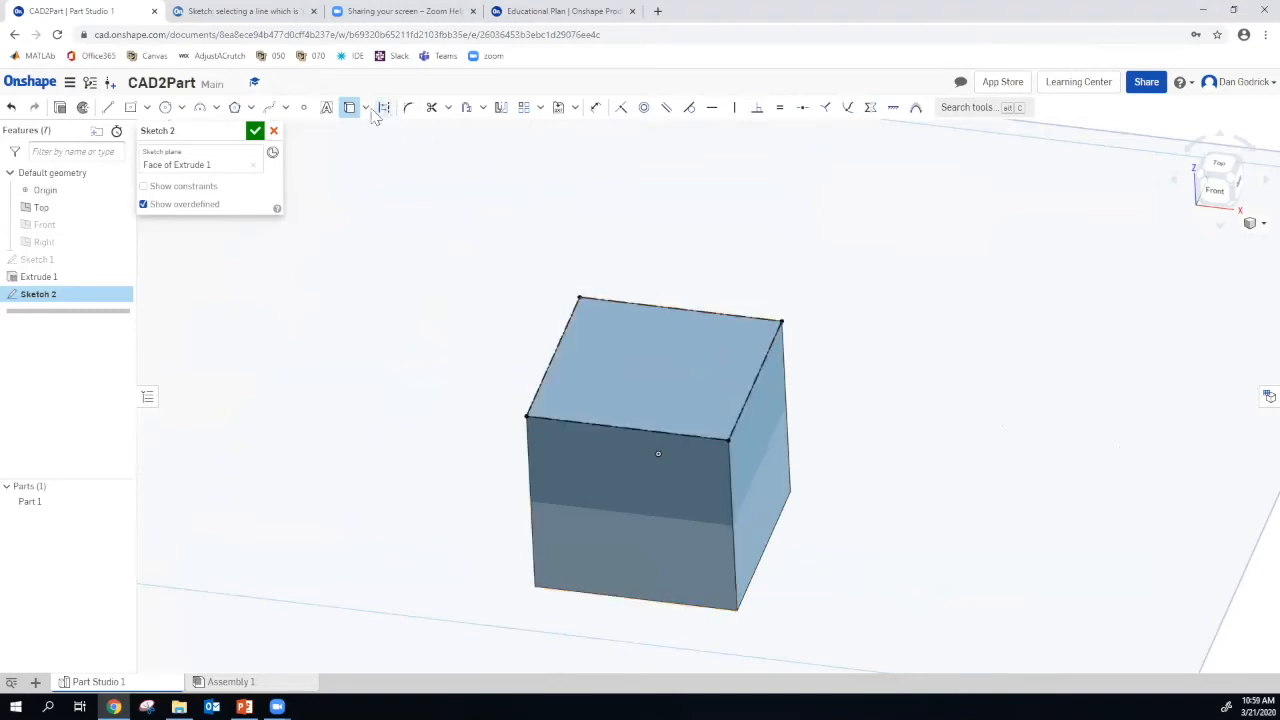
Sketch a corner rectangle about 0.306 in wide and 0.5 in high from the lower-left corner of the cube's top face
right_click_drag(672, 272, 686, 343)
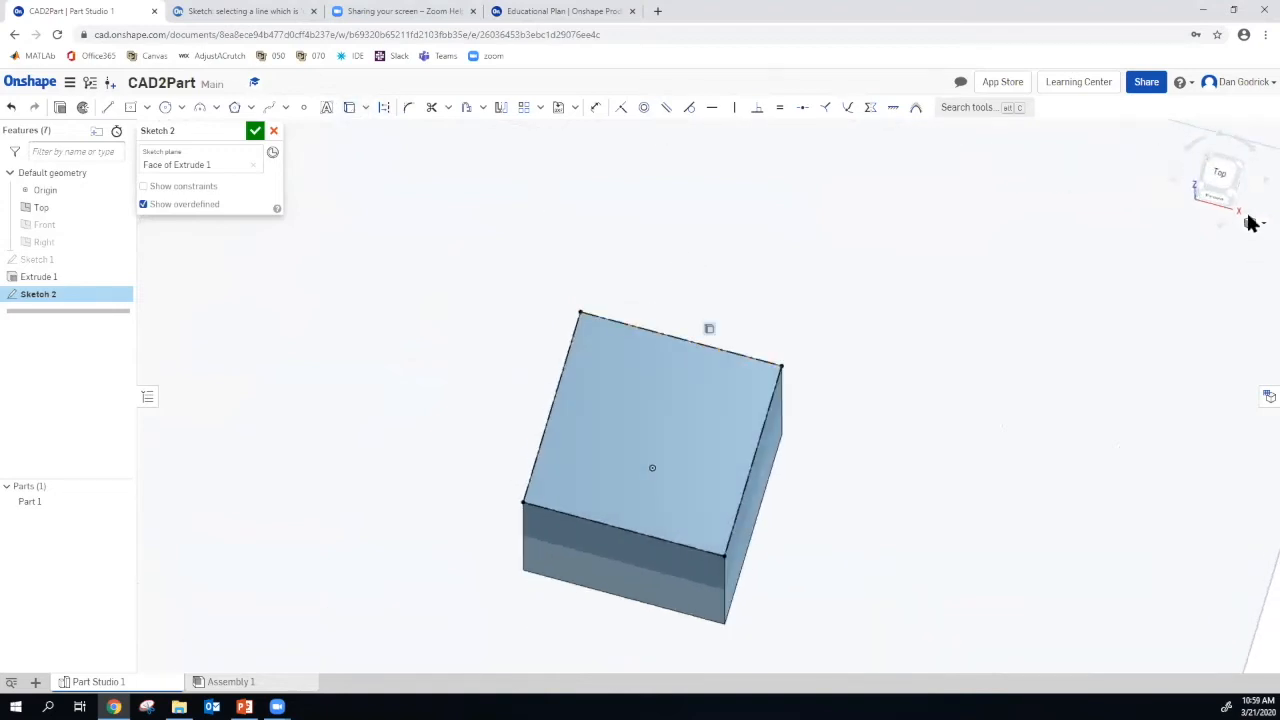
left_click(1221, 173)
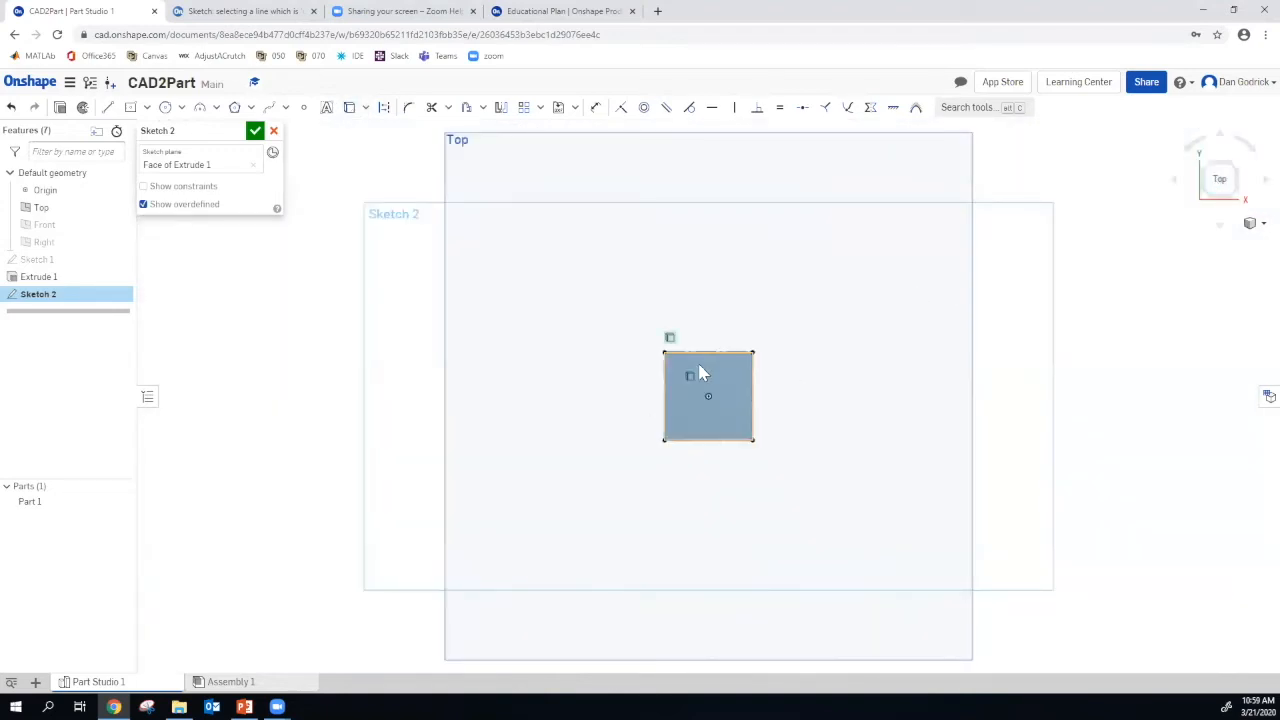
scroll(700, 373, "up", 5)
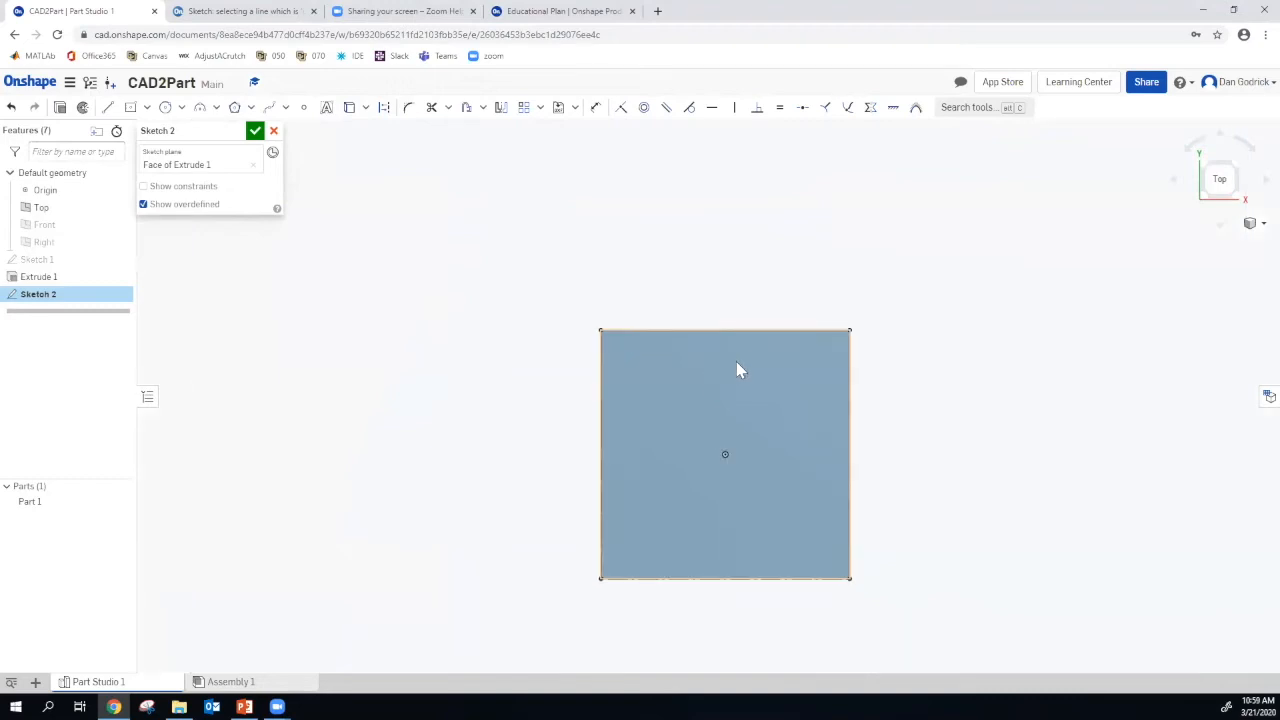
key("alt+Tab")
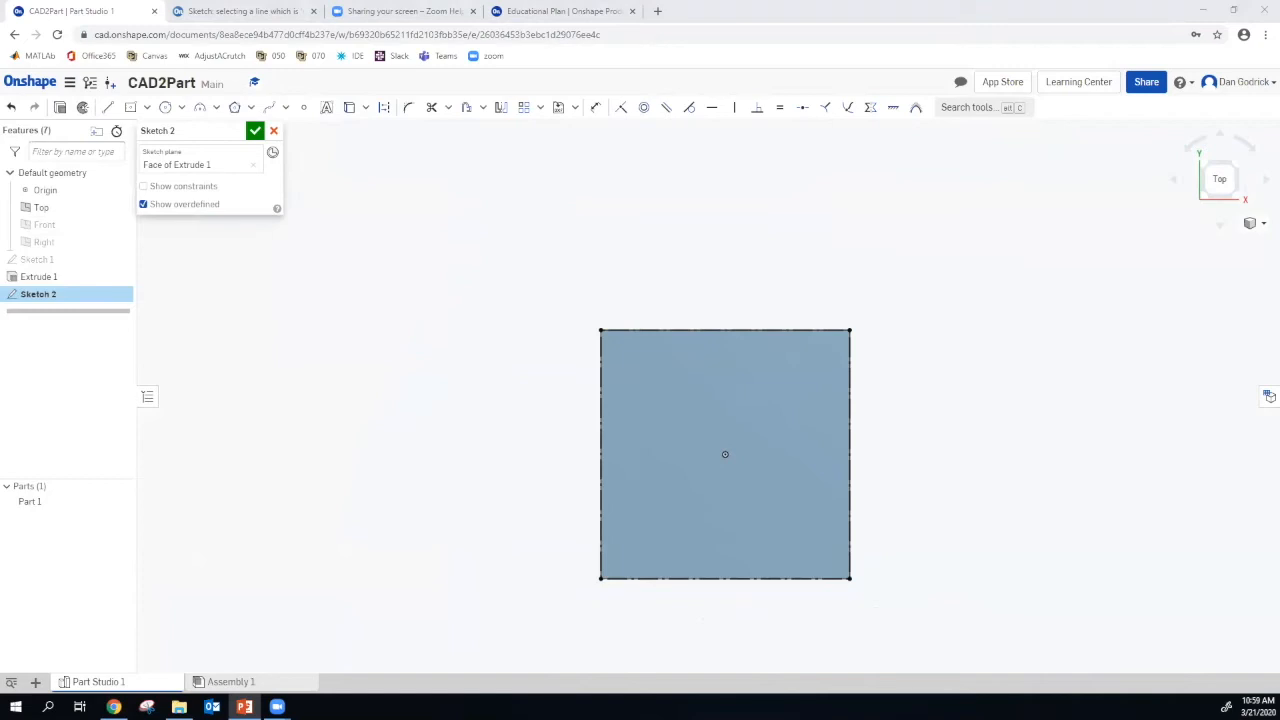
left_click(147, 107)
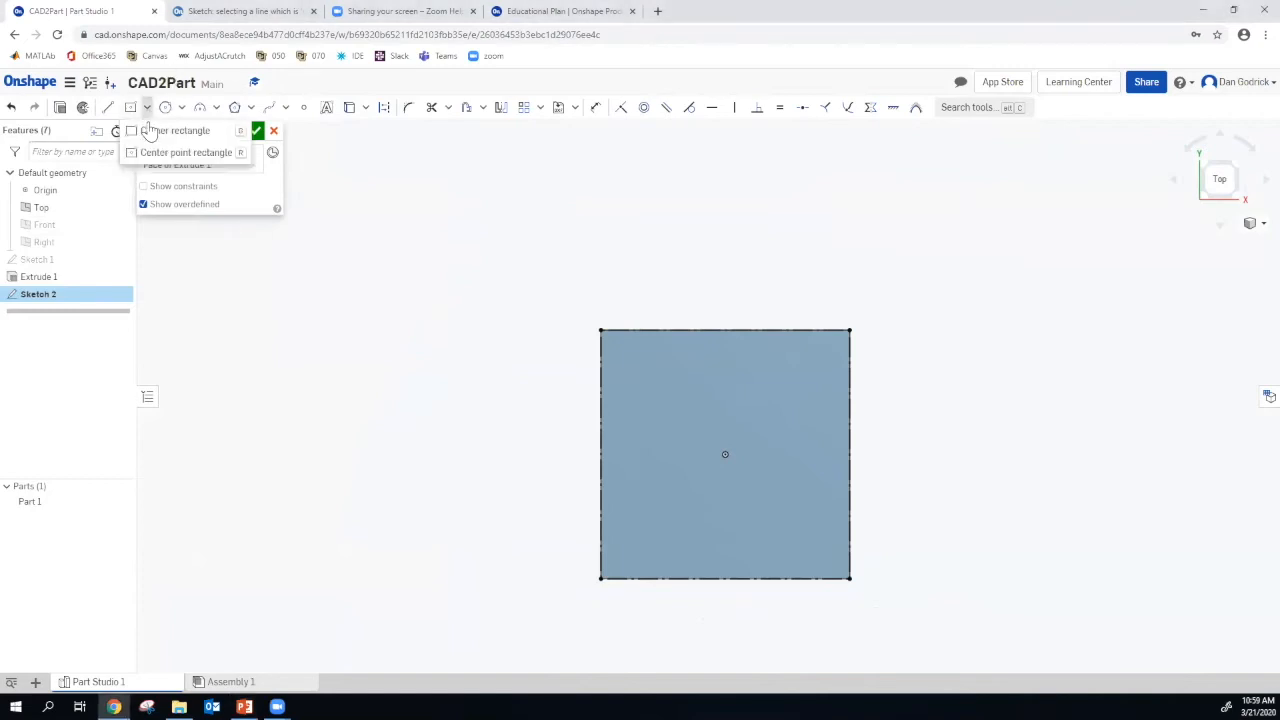
left_click(153, 134)
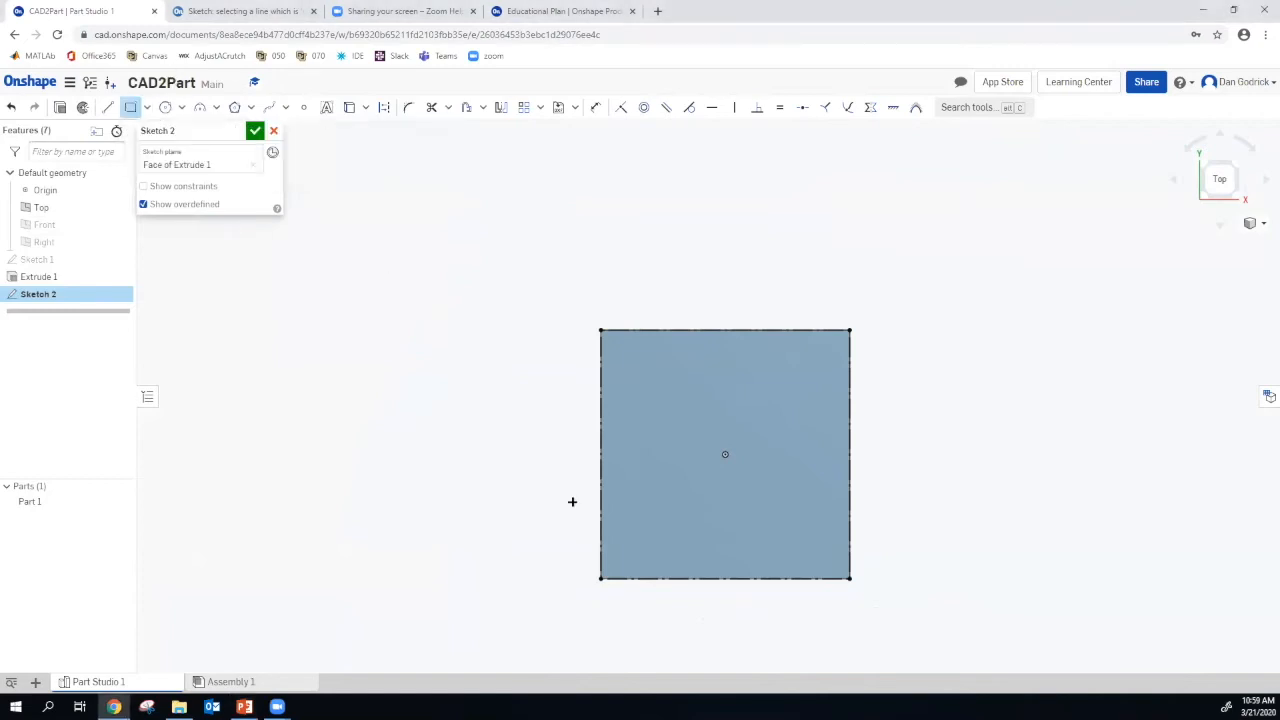
left_click(602, 578)
left_click(676, 454)
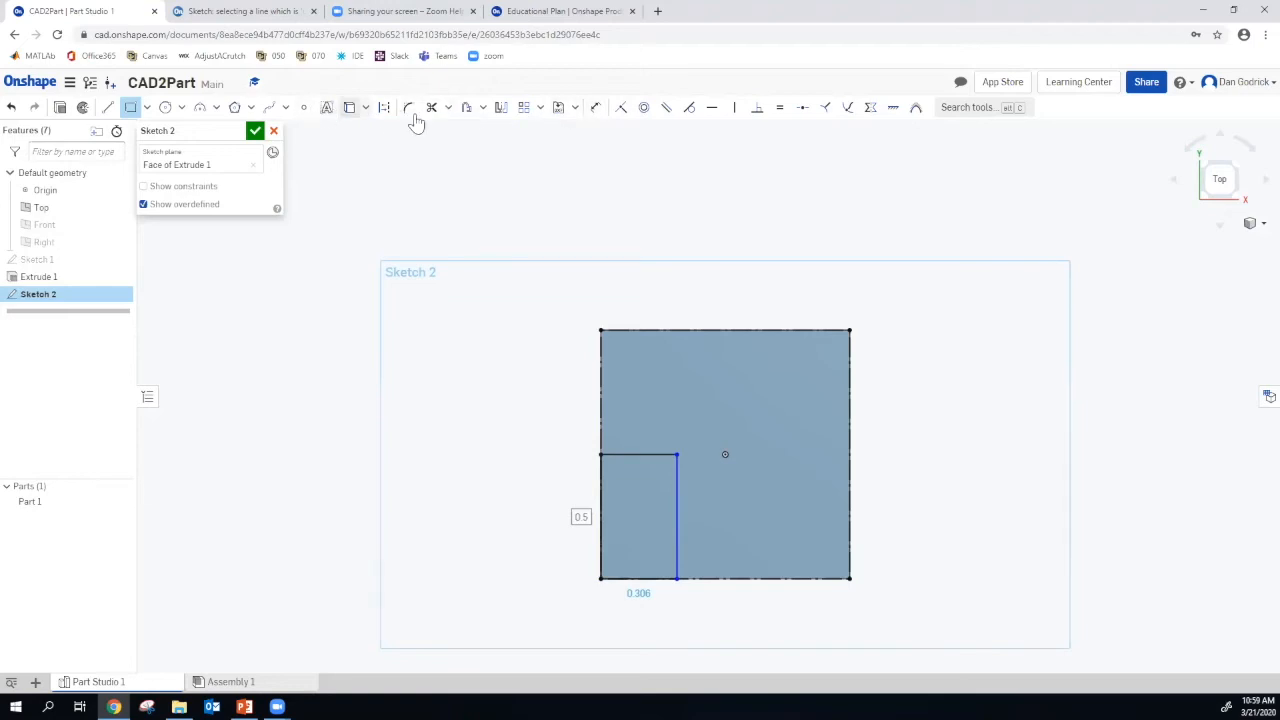
Dimension the small rectangle's upper edge to a width of 0.3 in
left_click(593, 110)
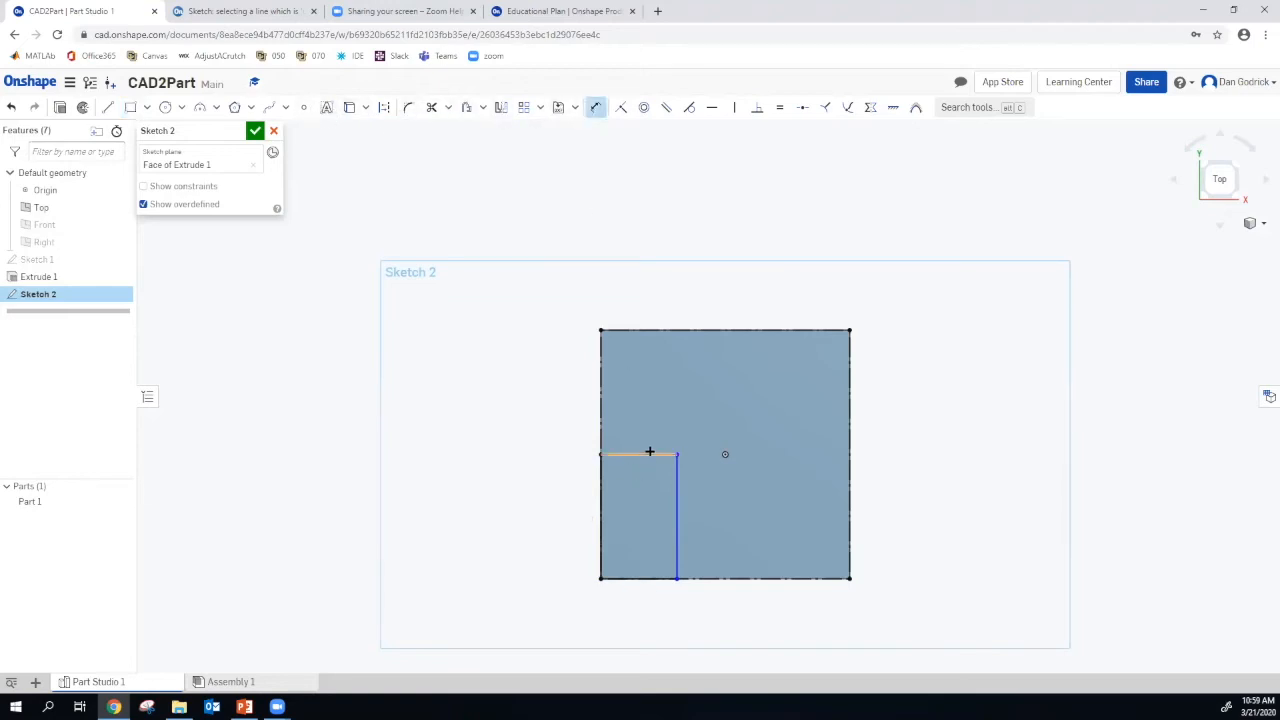
left_click(650, 452)
left_click(668, 442)
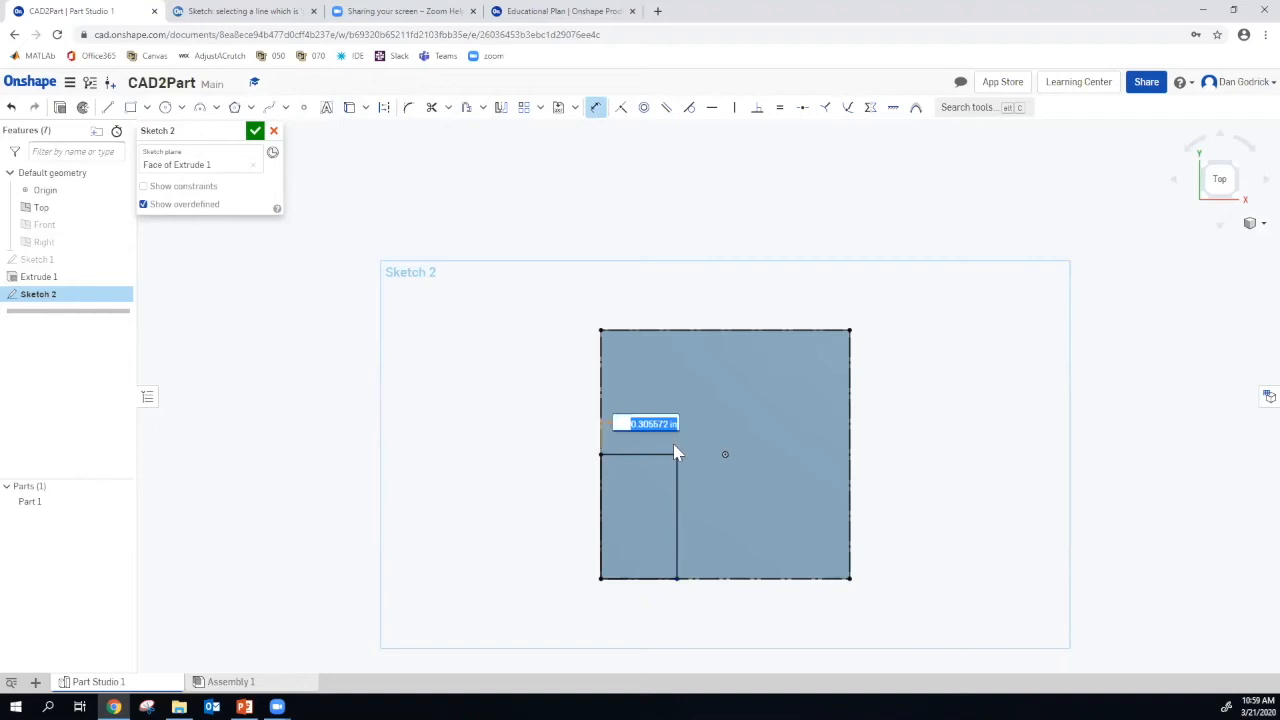
type("0.3")
key("Return")
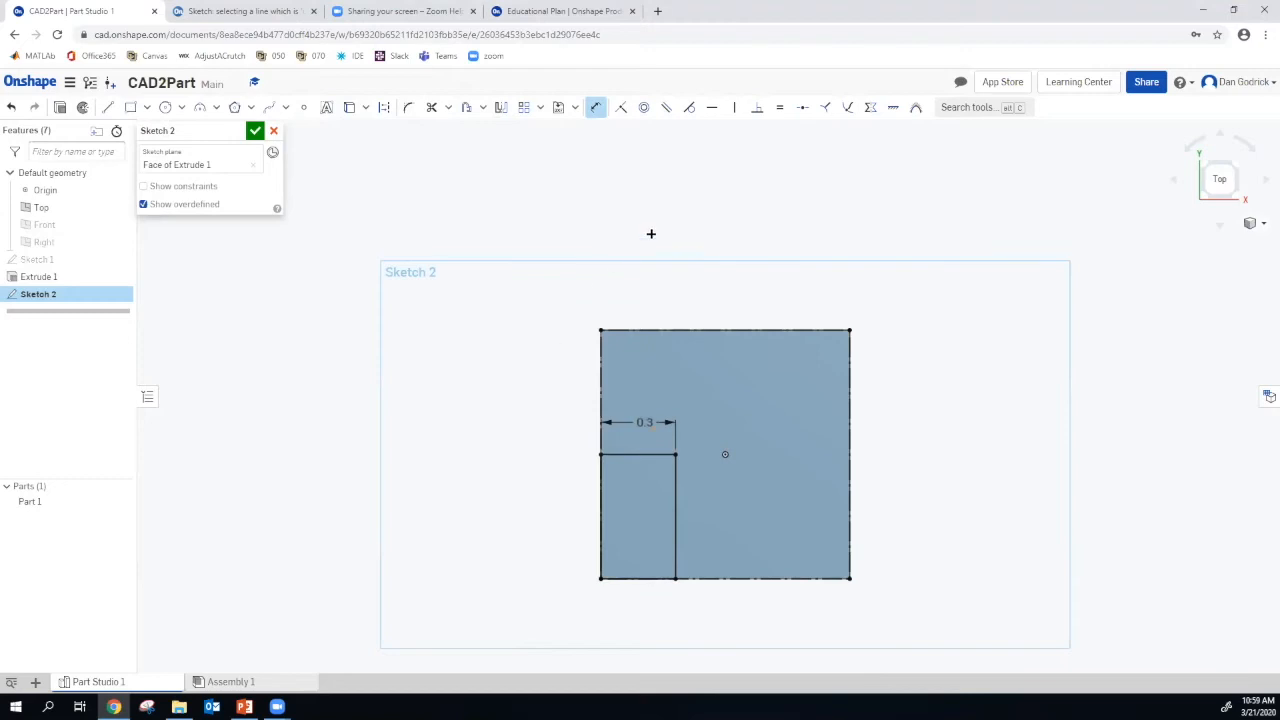
left_click(525, 111)
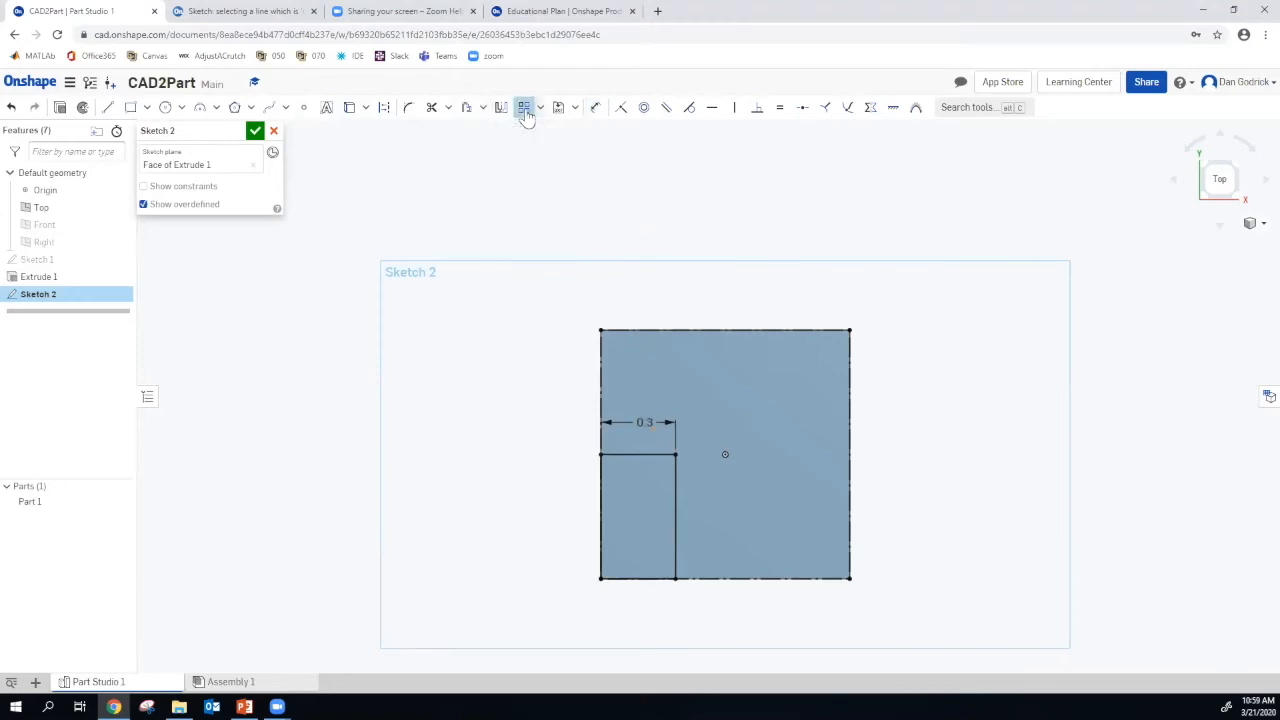
left_click(645, 458)
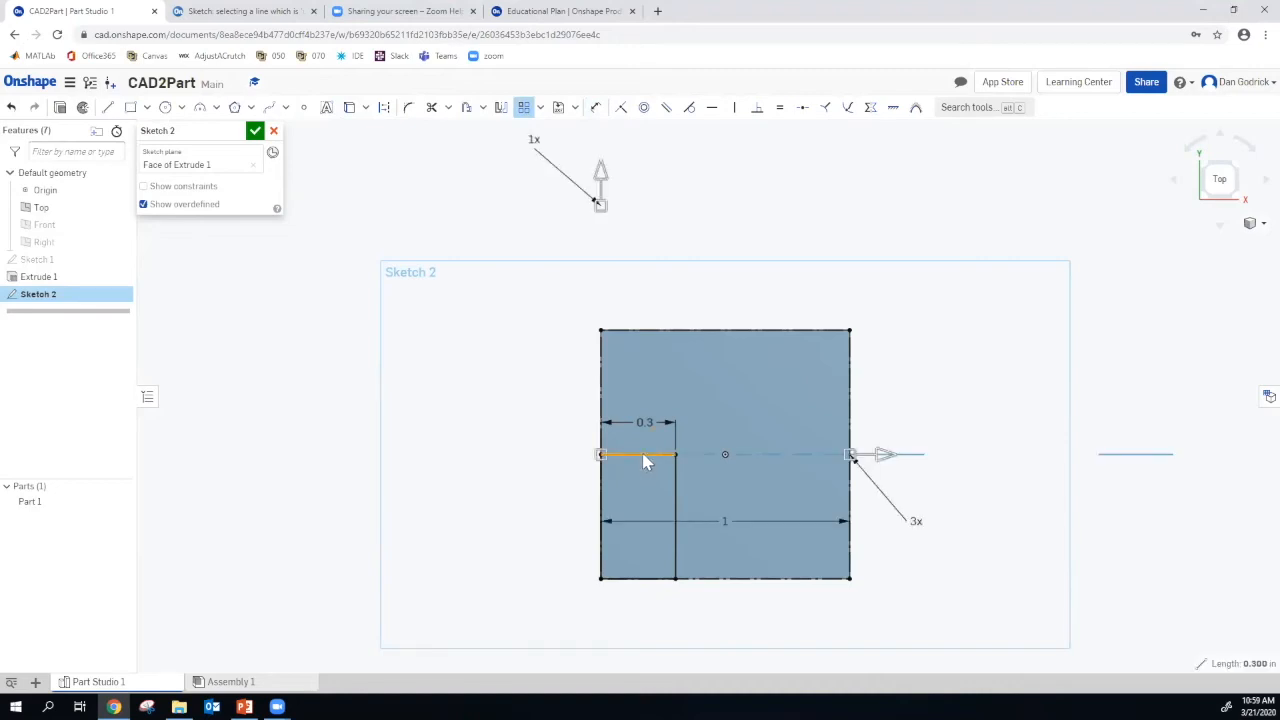
left_click(676, 497)
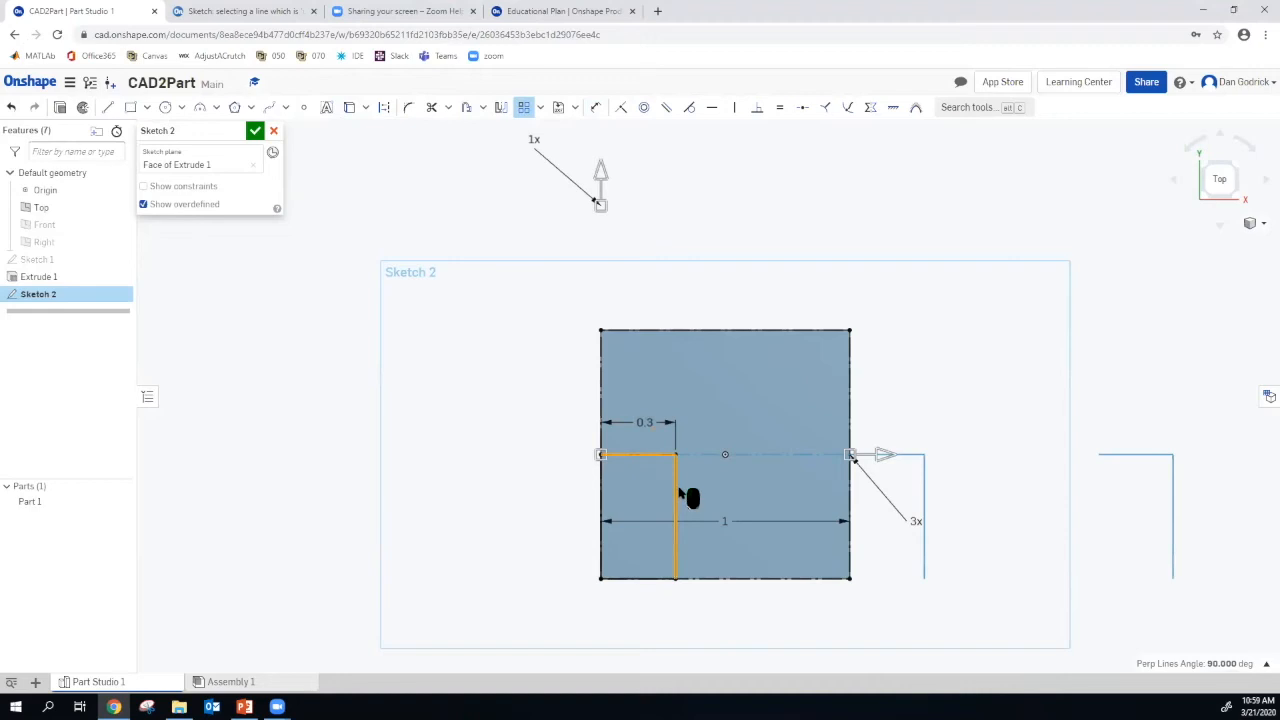
right_click(662, 588)
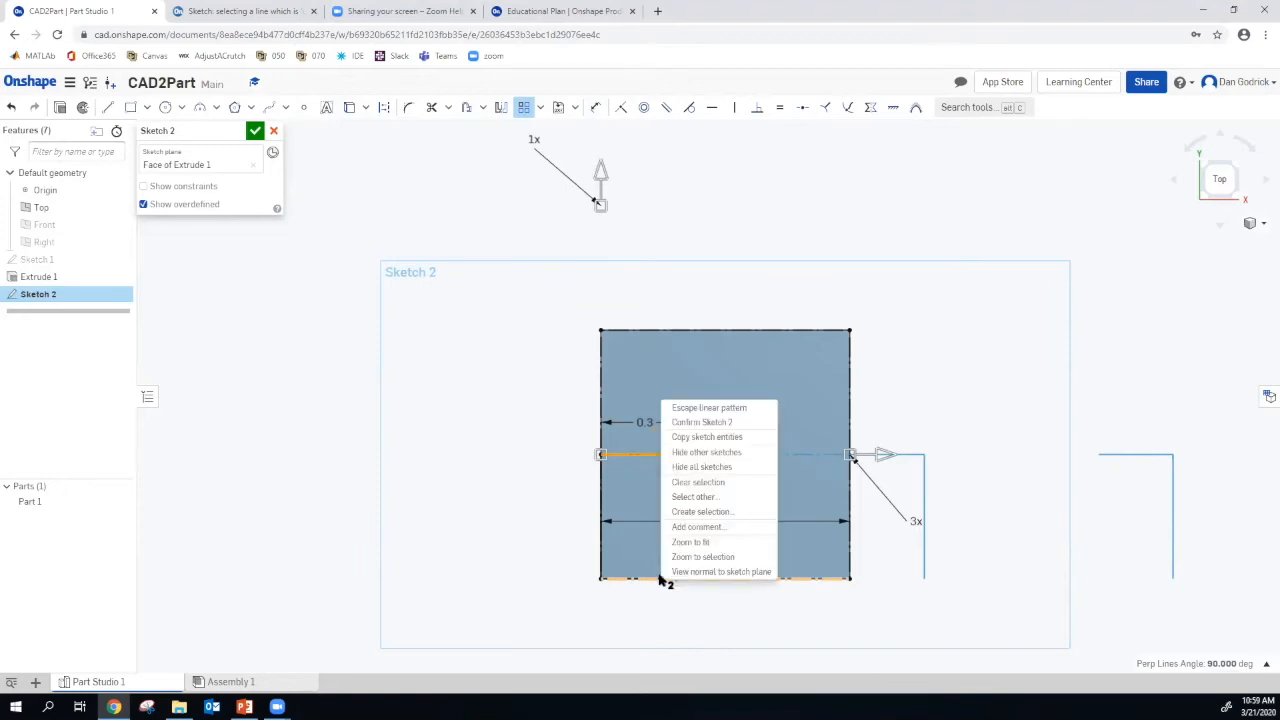
left_click(706, 506)
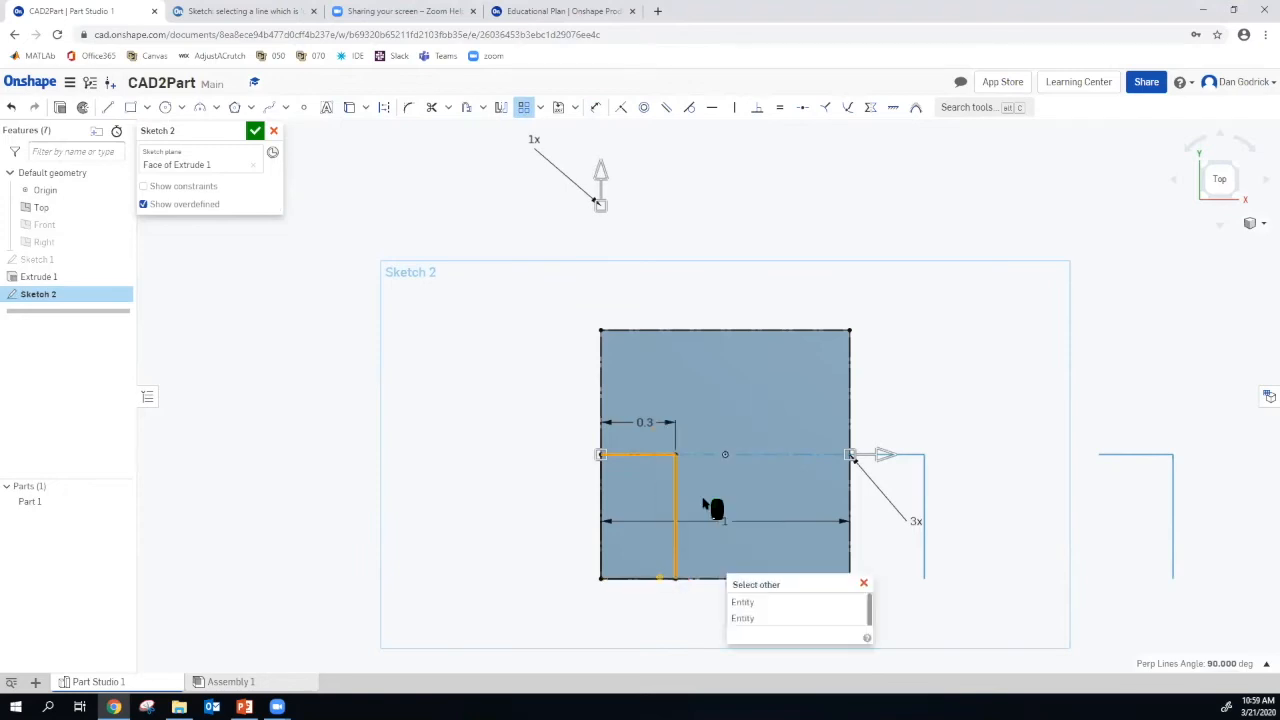
left_click(742, 620)
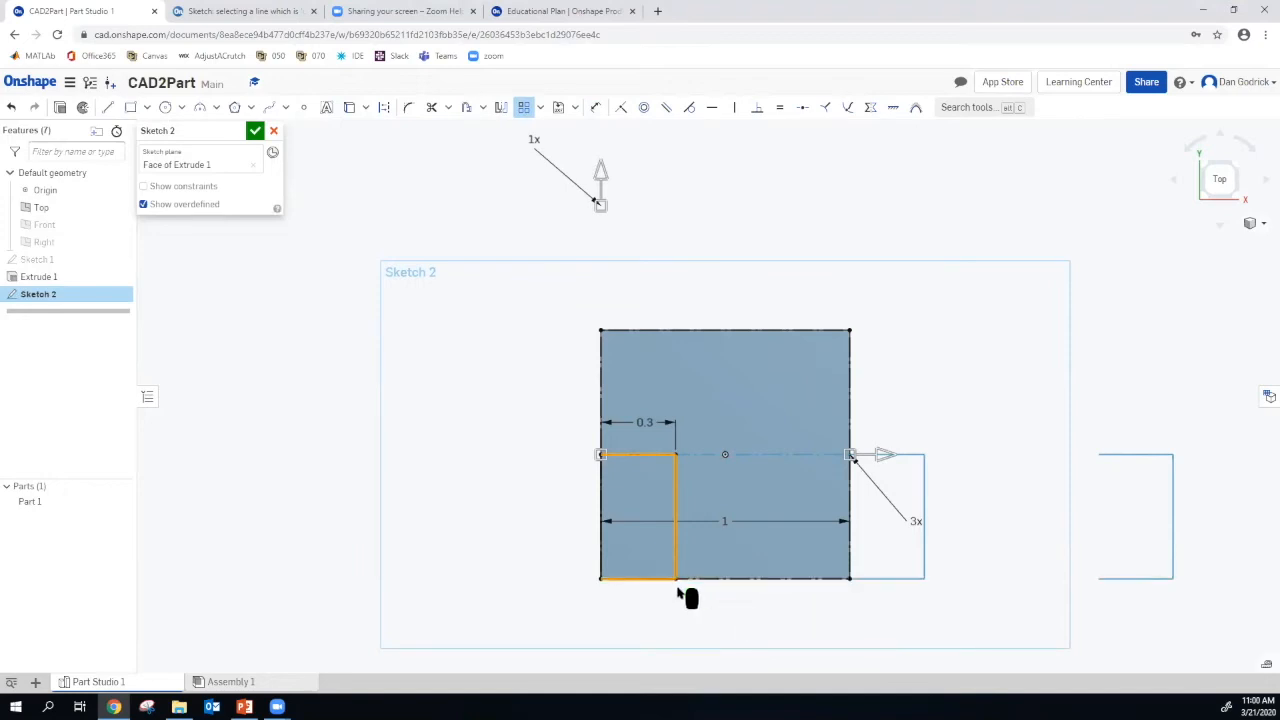
right_click(603, 570)
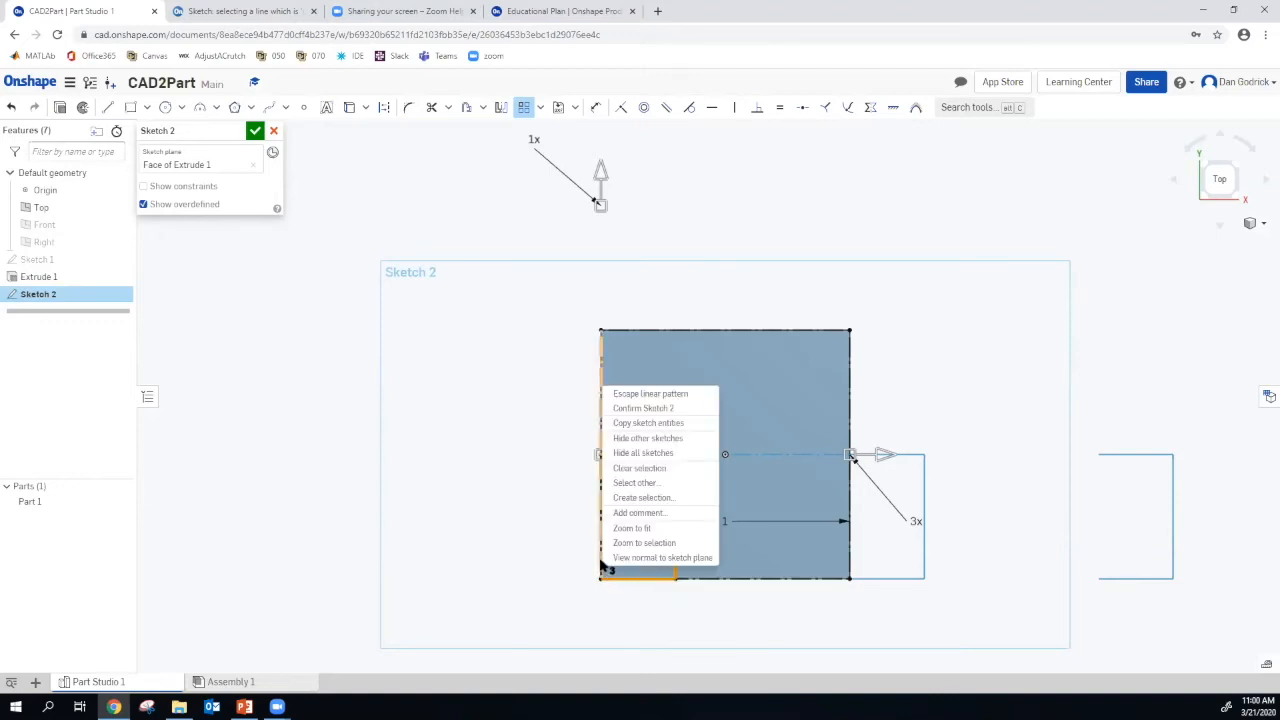
left_click(634, 484)
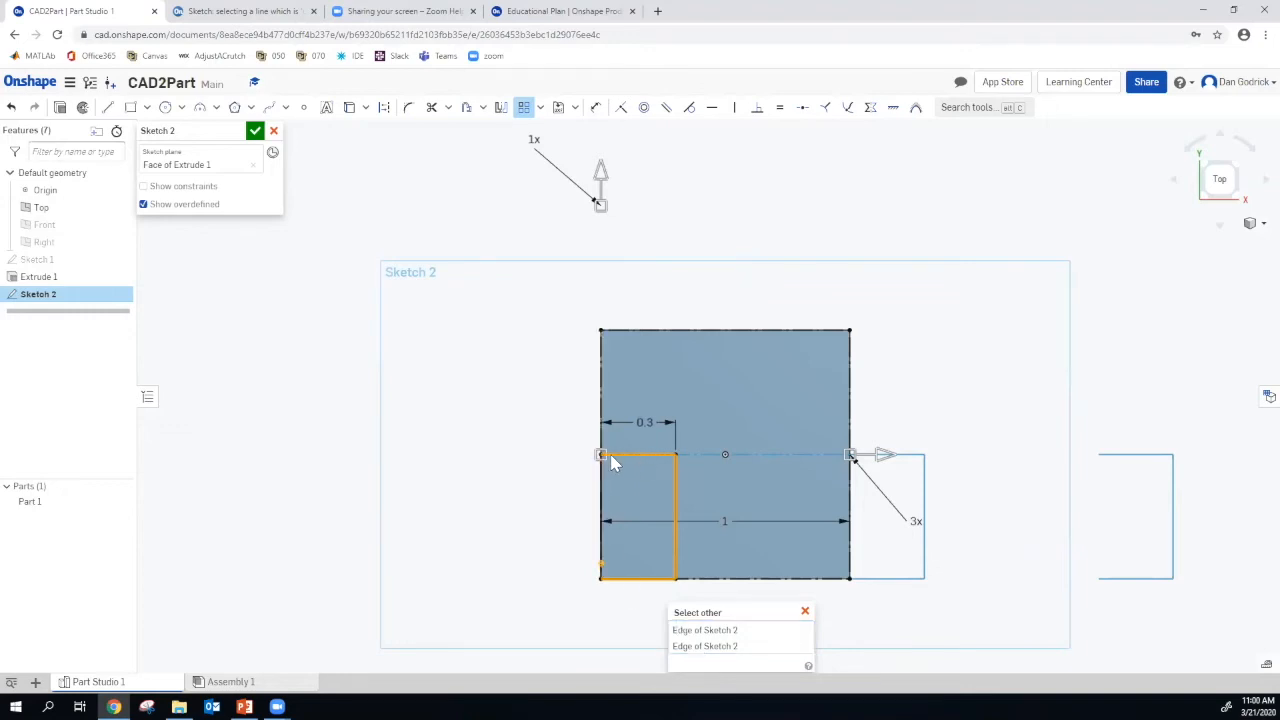
left_click(690, 630)
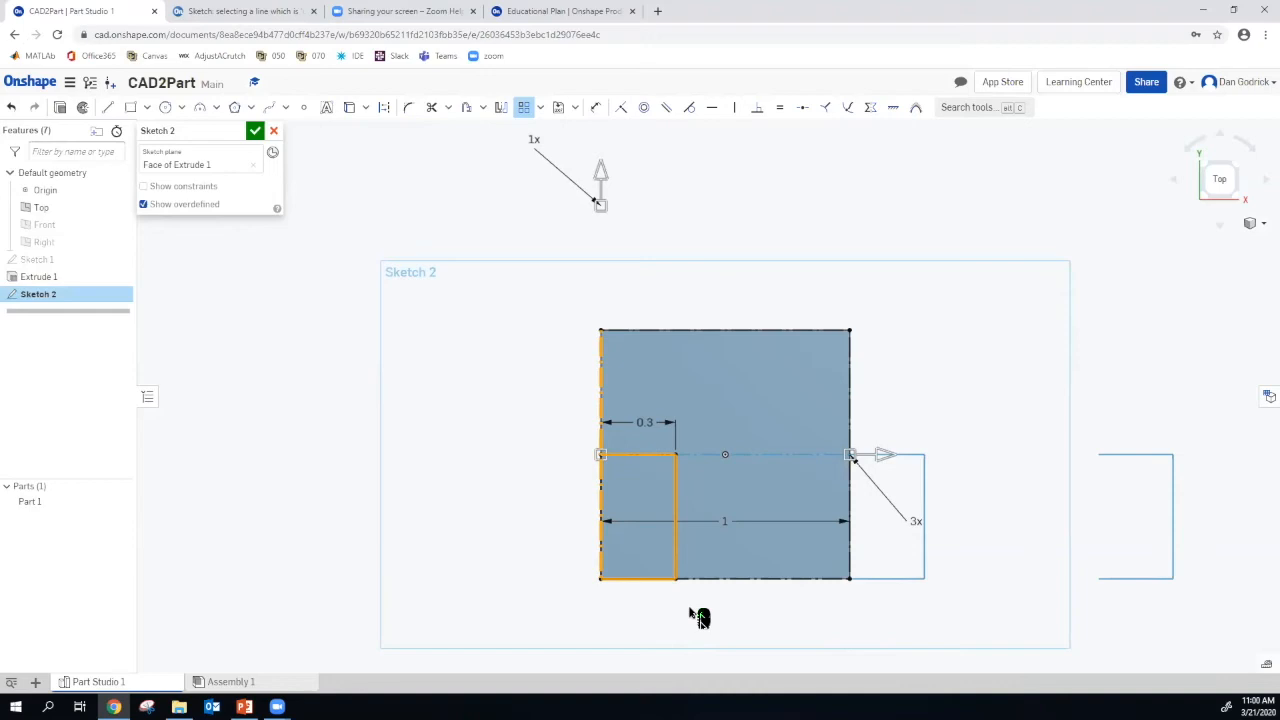
key("Escape")
key("ctrl+z")
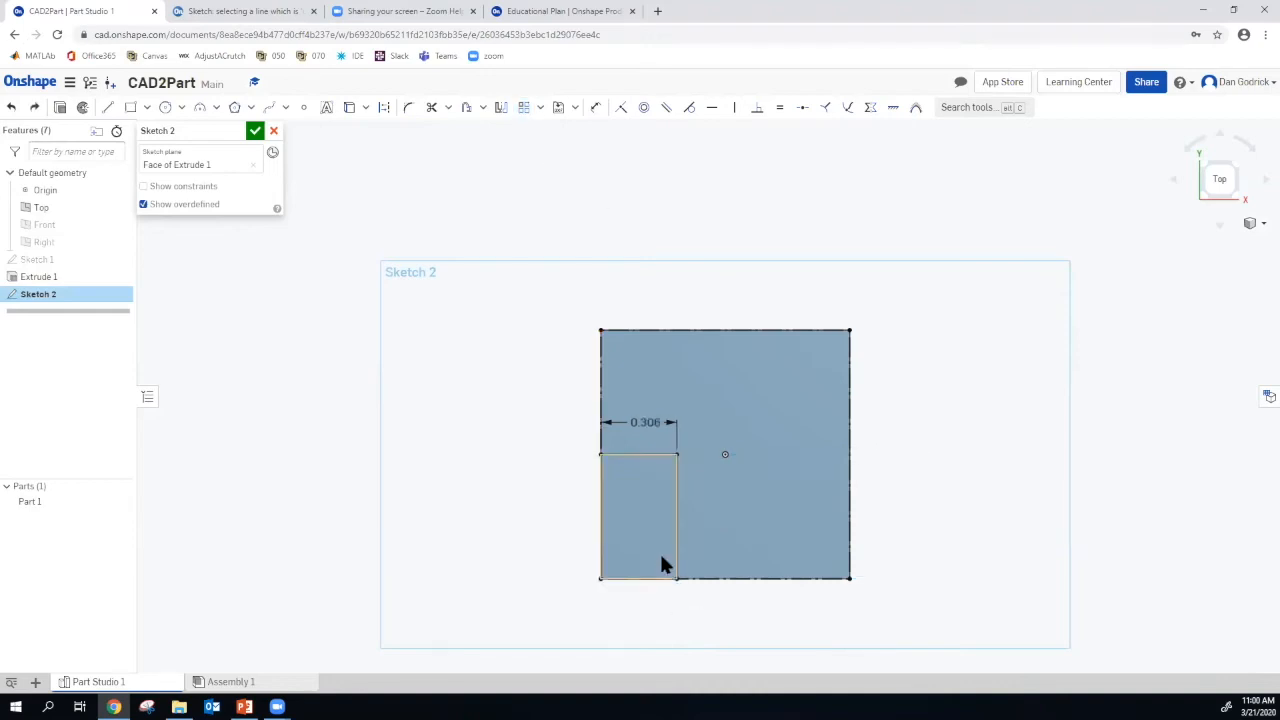
Create a horizontal linear sketch pattern of the small rectangle's four edges with 3 instances, choosing the rectangle's own edges where they overlap the projected outline
left_click(525, 115)
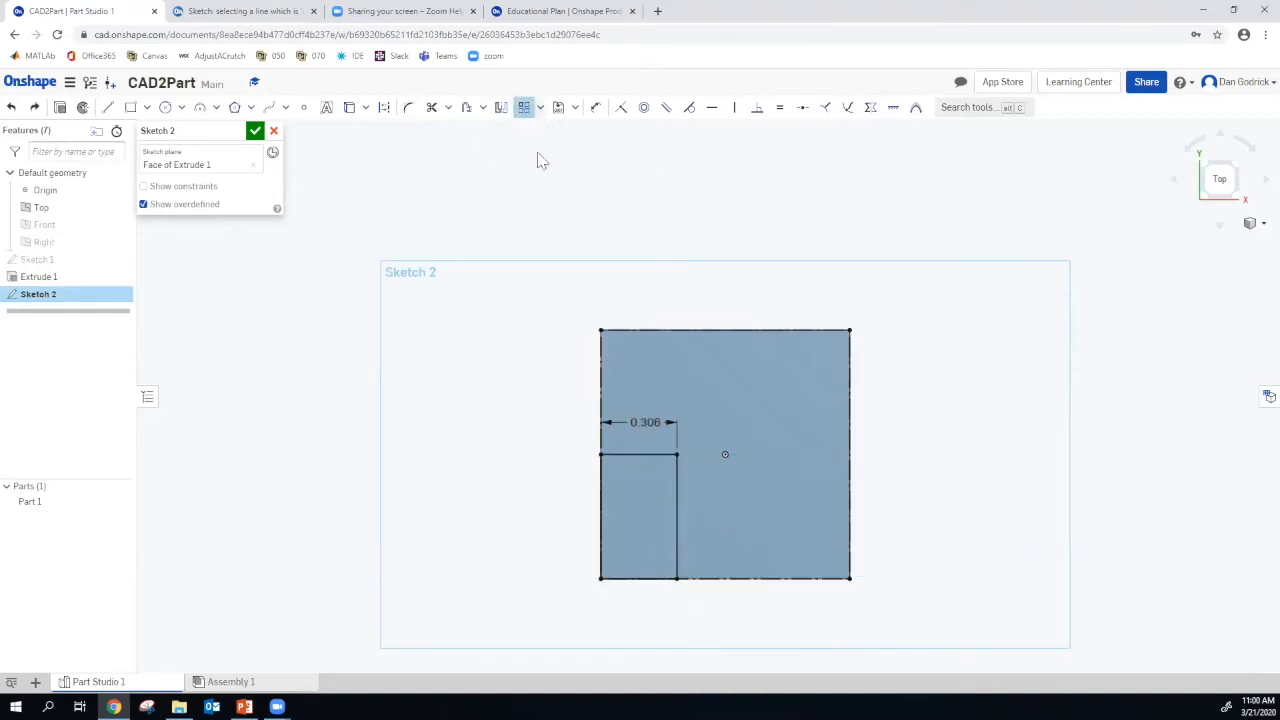
left_click(645, 455)
left_click(677, 475)
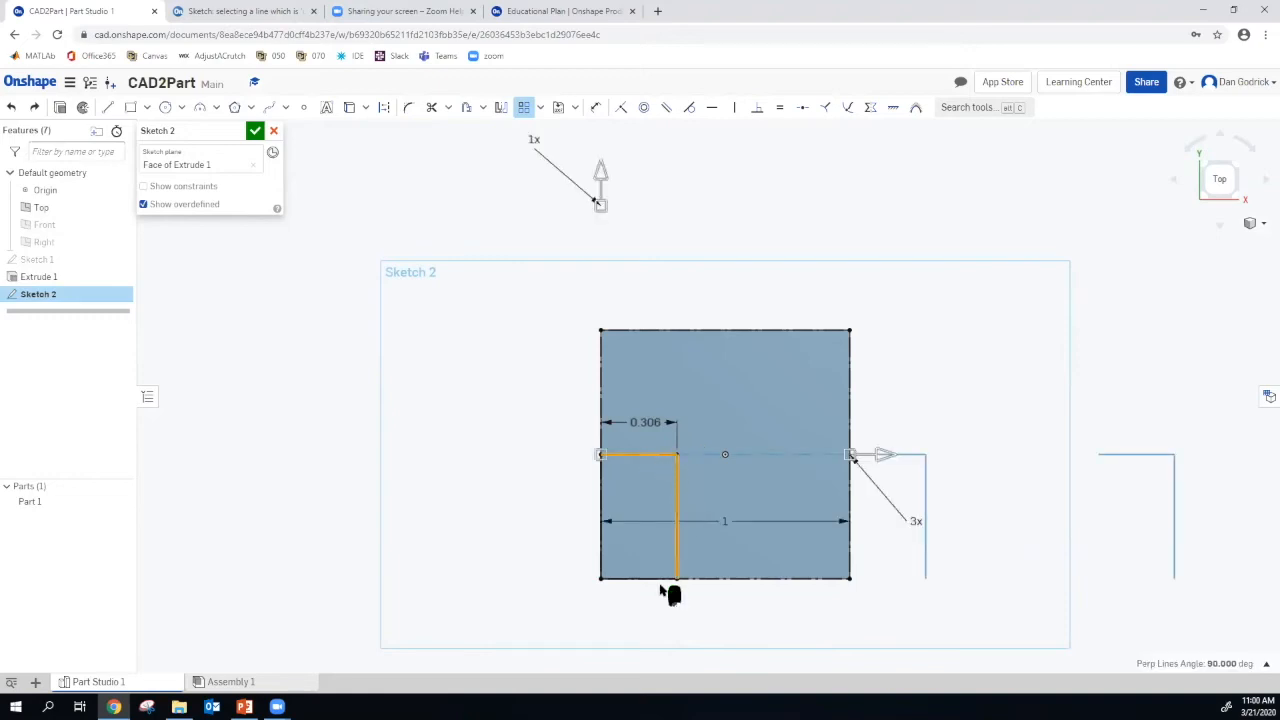
right_click(660, 588)
left_click(674, 513)
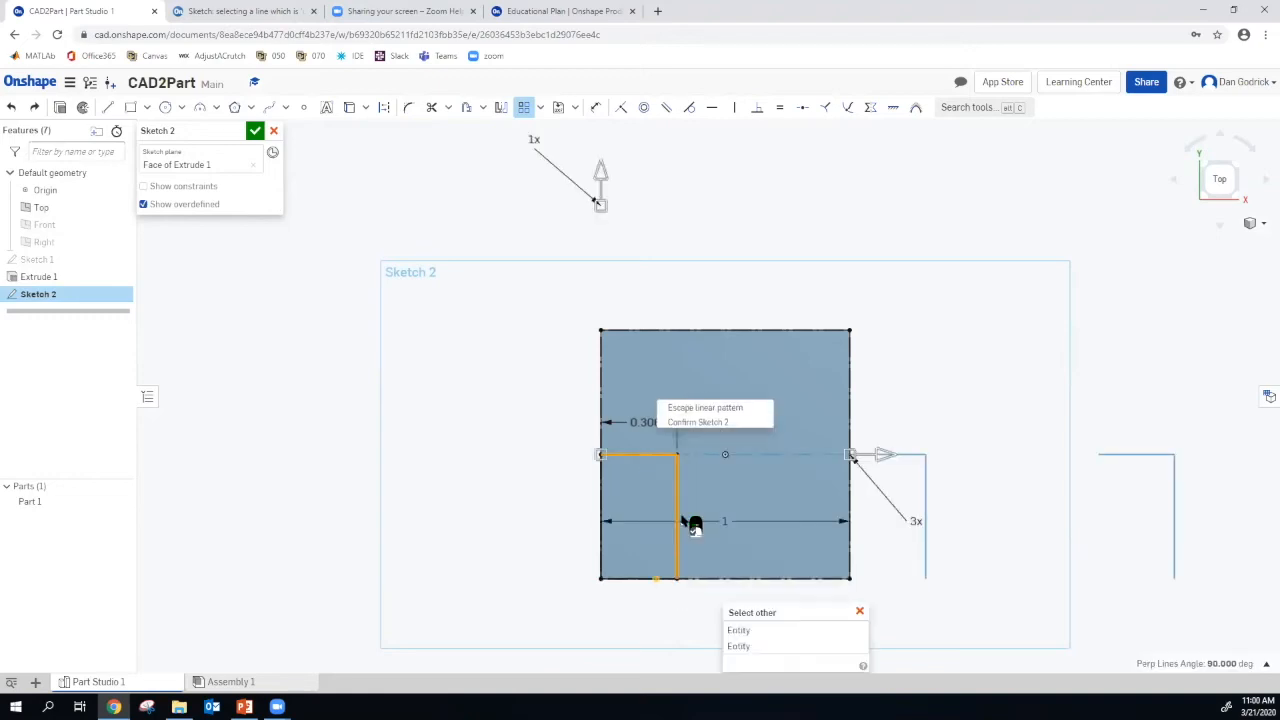
left_click(737, 646)
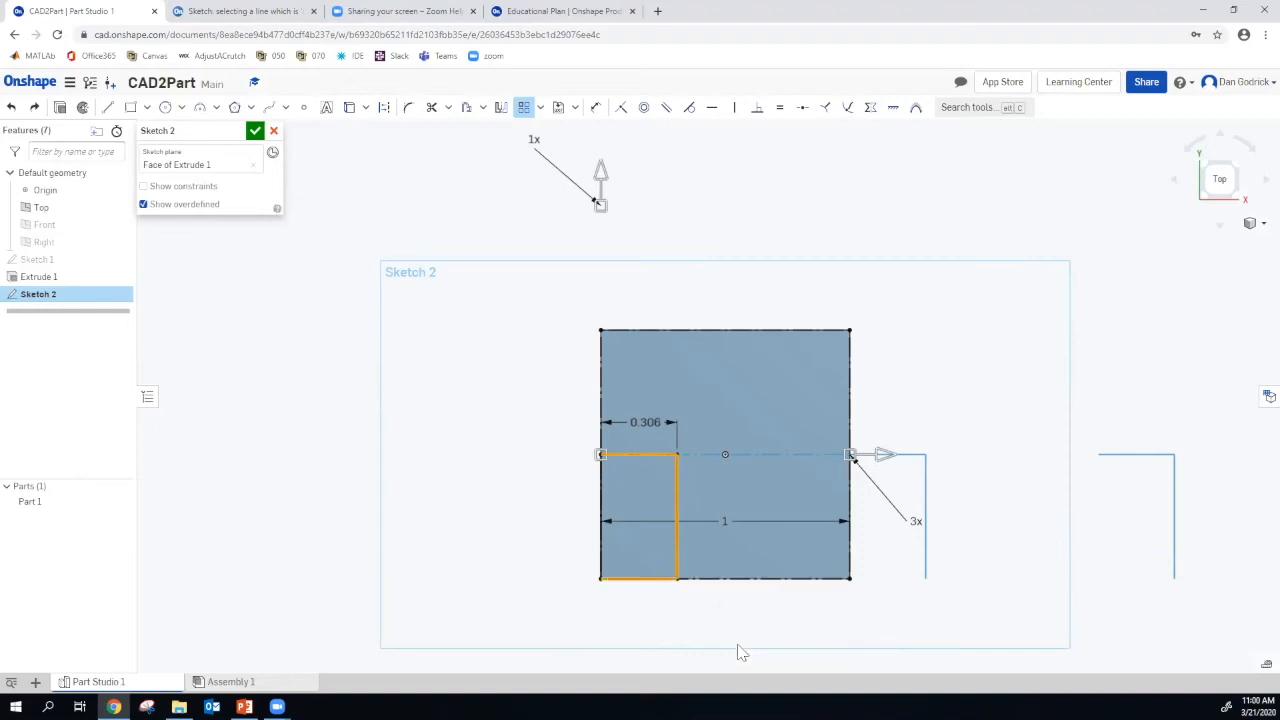
right_click(605, 560)
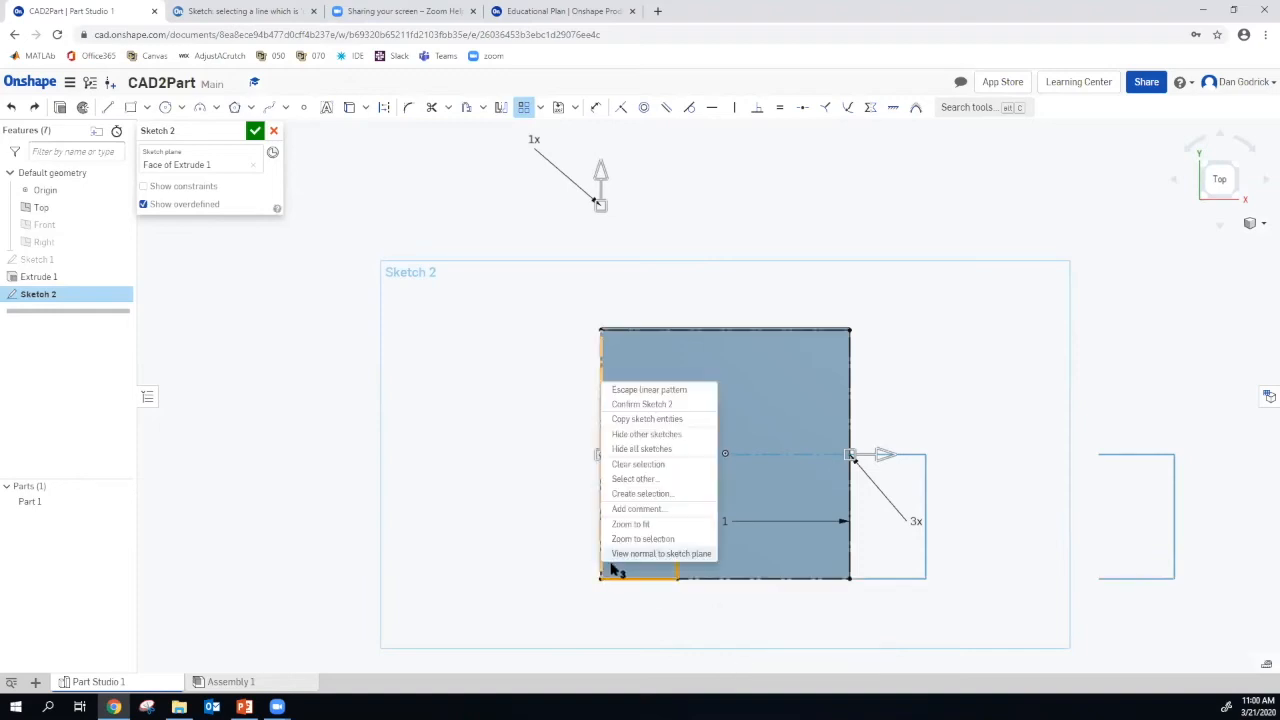
left_click(624, 481)
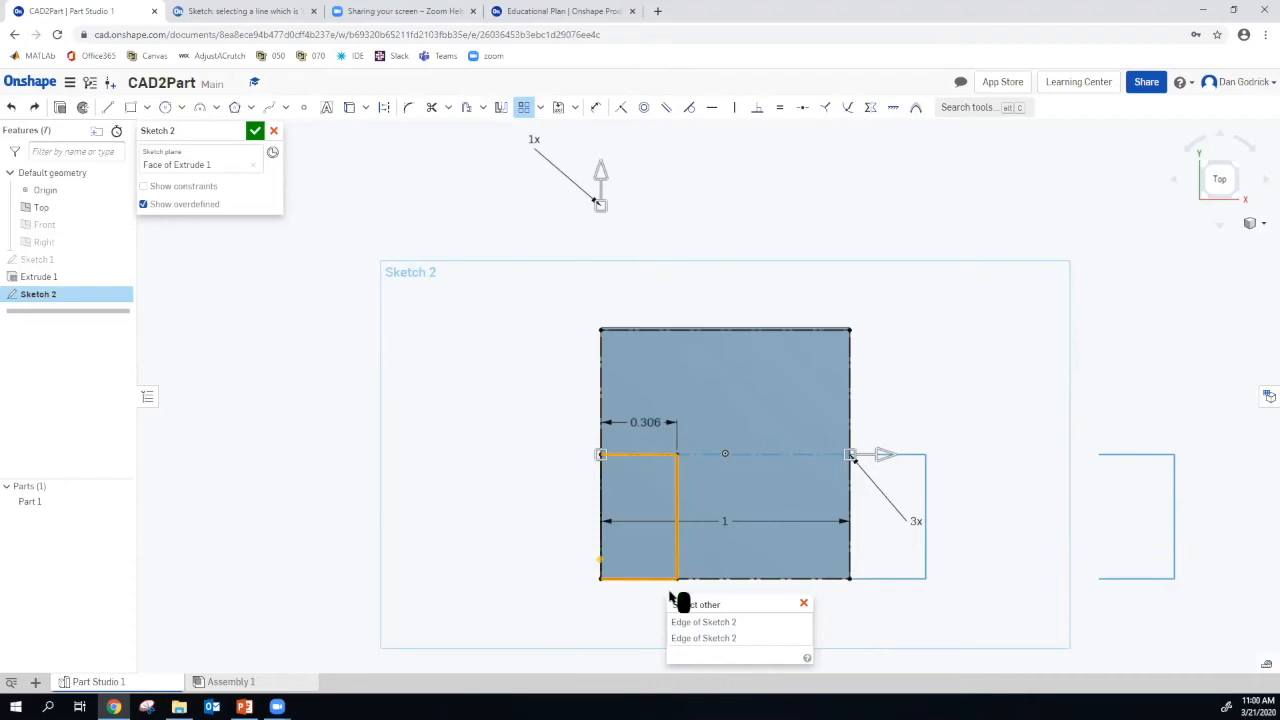
left_click(694, 640)
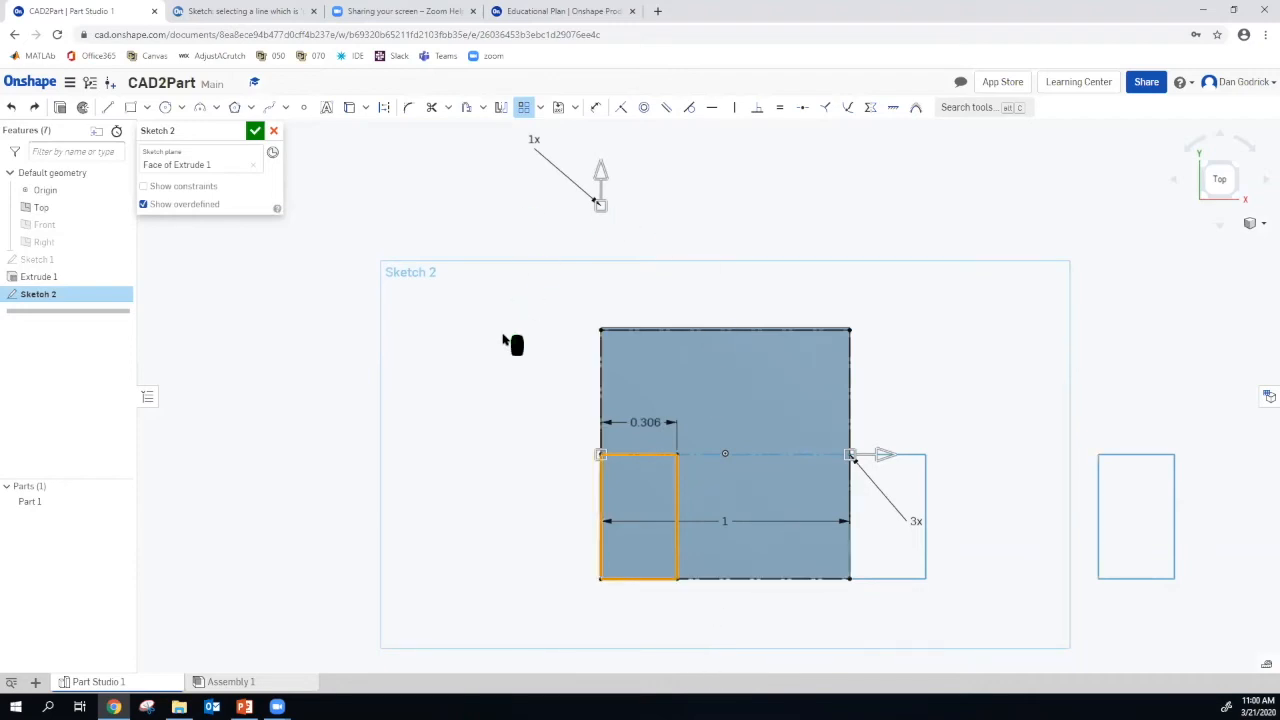
left_click(502, 431)
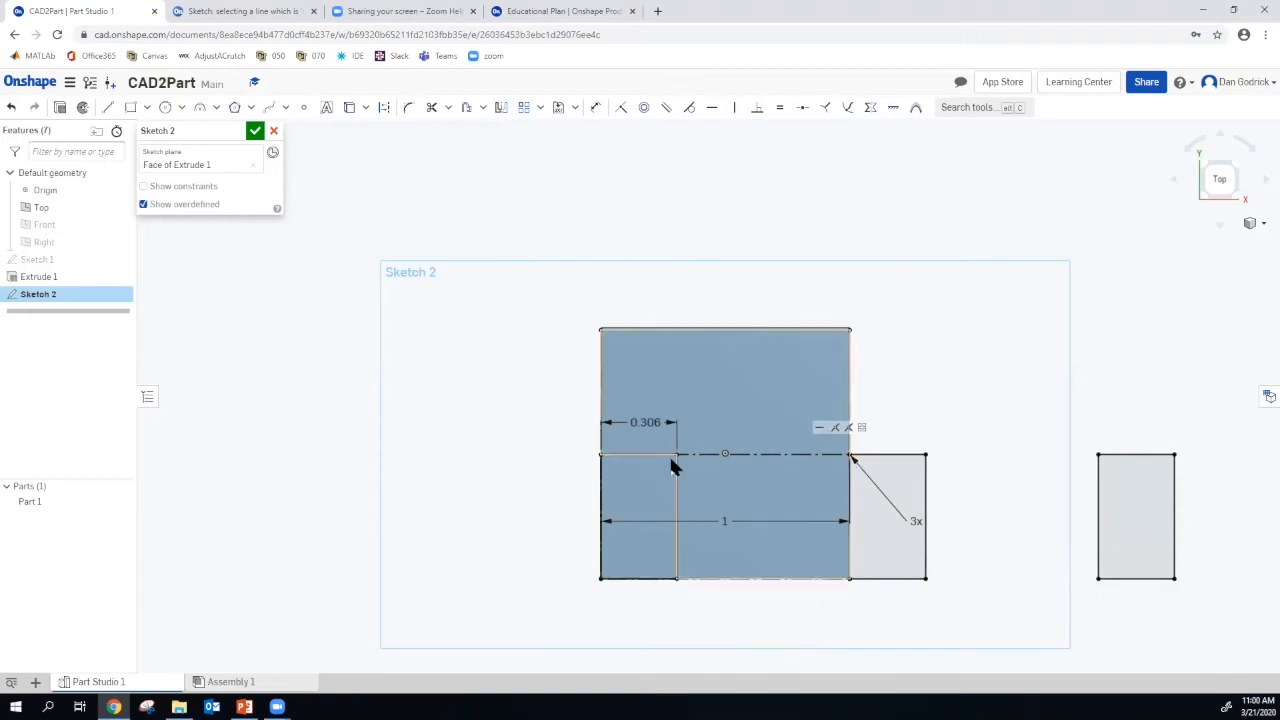
Move the 1 in pattern spacing dimension below the square and delete it
left_click_drag(718, 519, 715, 606)
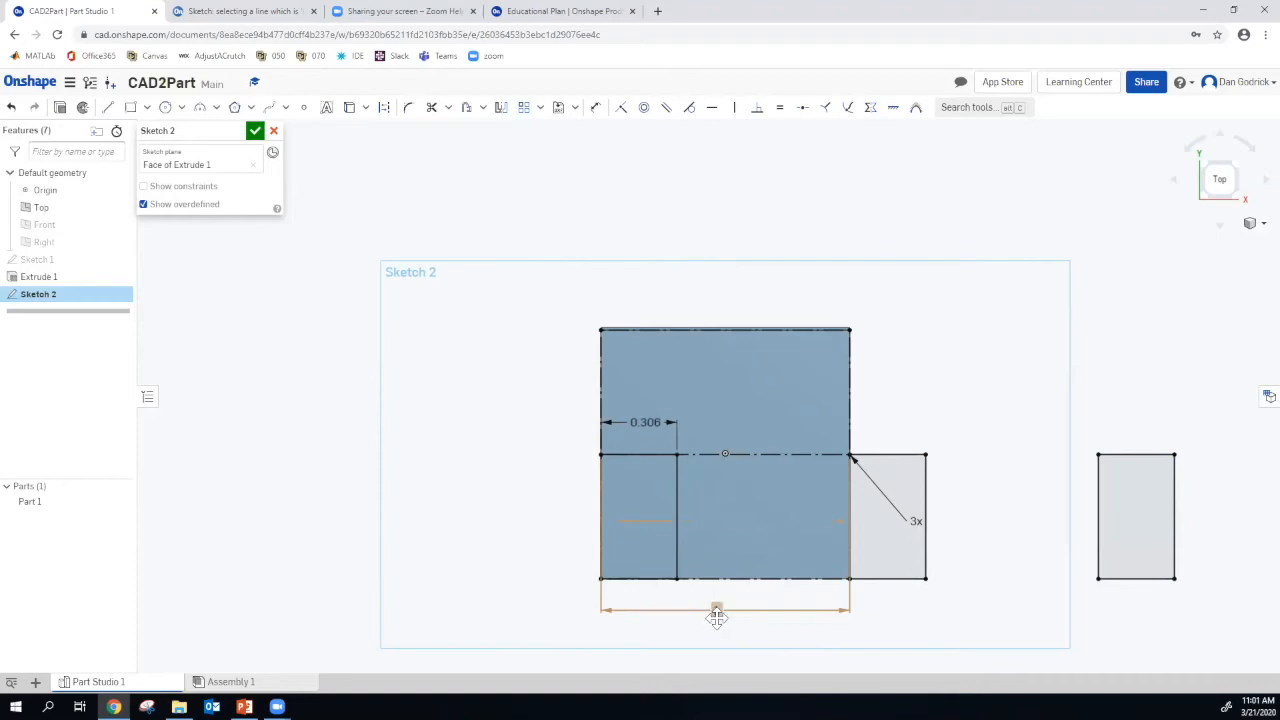
right_click(716, 613)
left_click(756, 614)
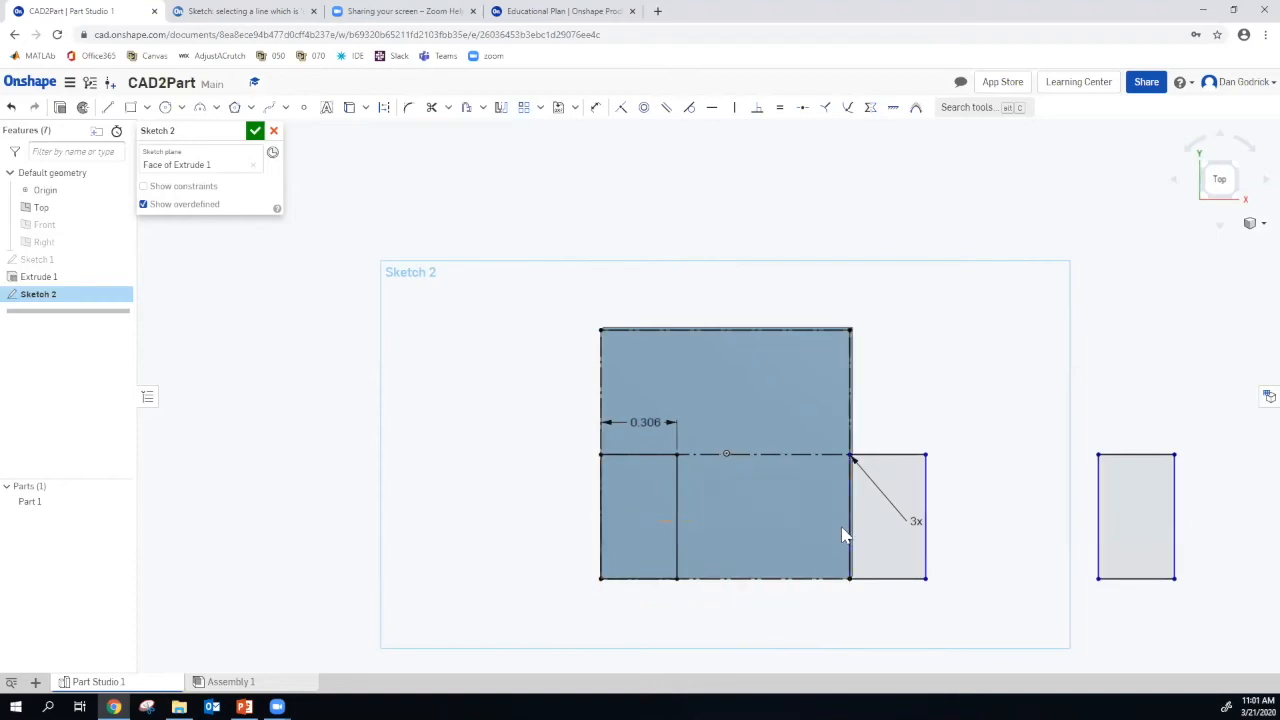
Make the first copy's upper-left corner coincident with the original rectangle's upper-right corner and finish the sketch
left_click(850, 456)
left_click(677, 456)
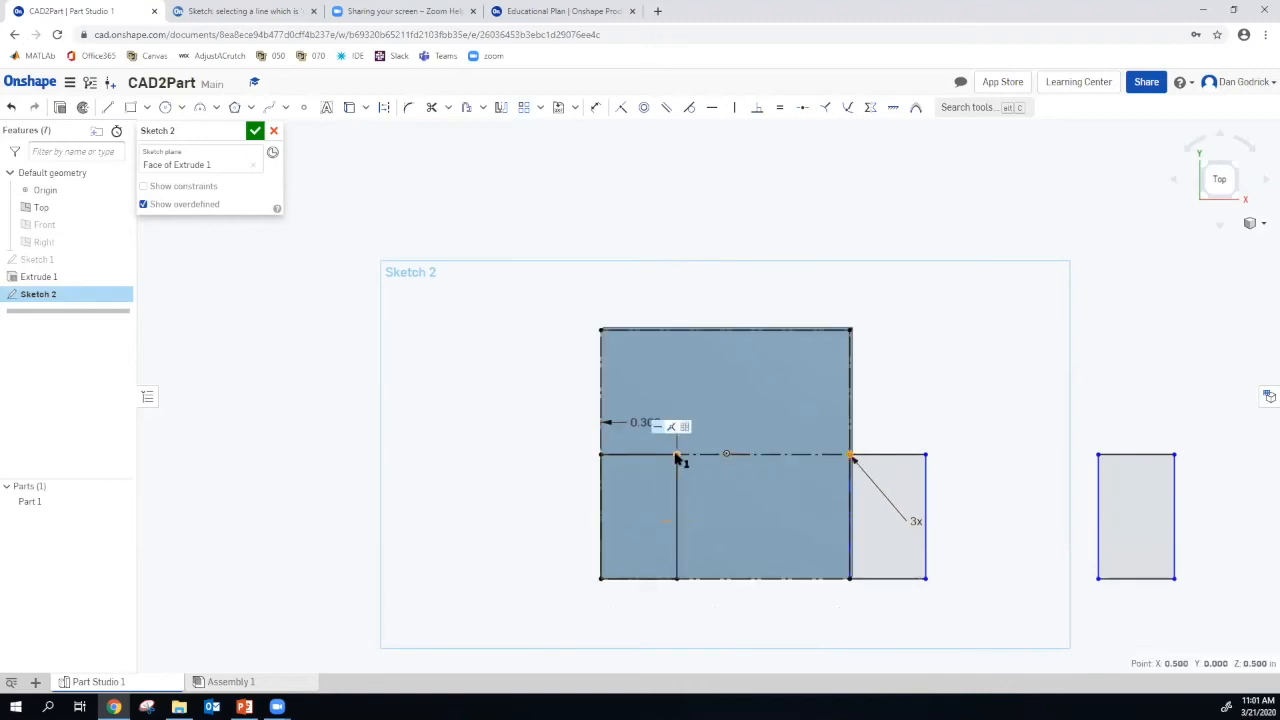
left_click(621, 110)
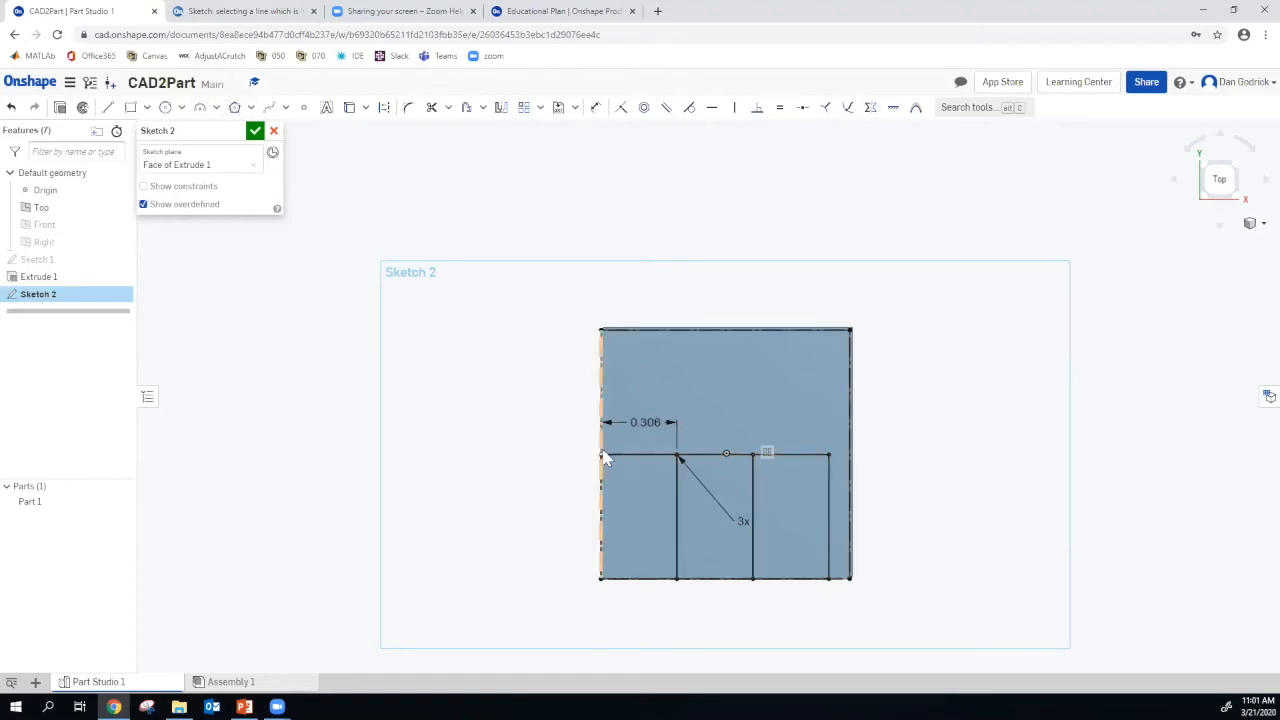
left_click(256, 133)
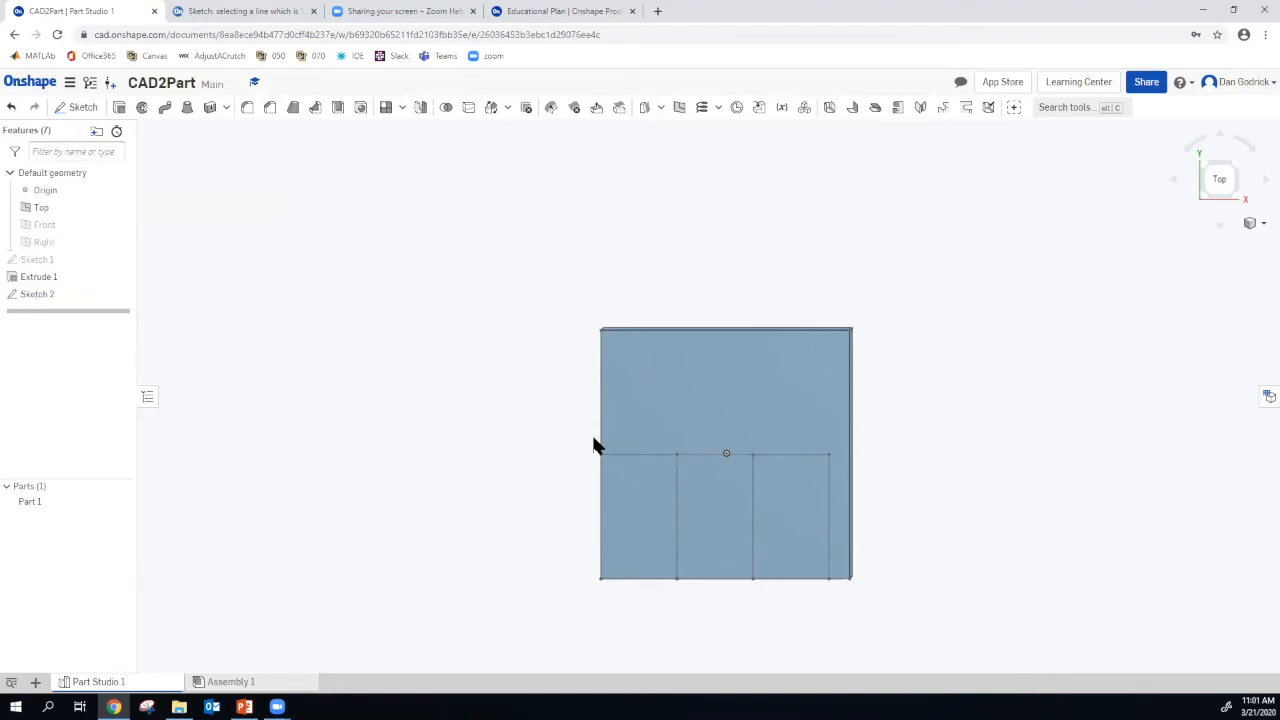
Create a length variable named width with a value of 1 in
left_click(784, 116)
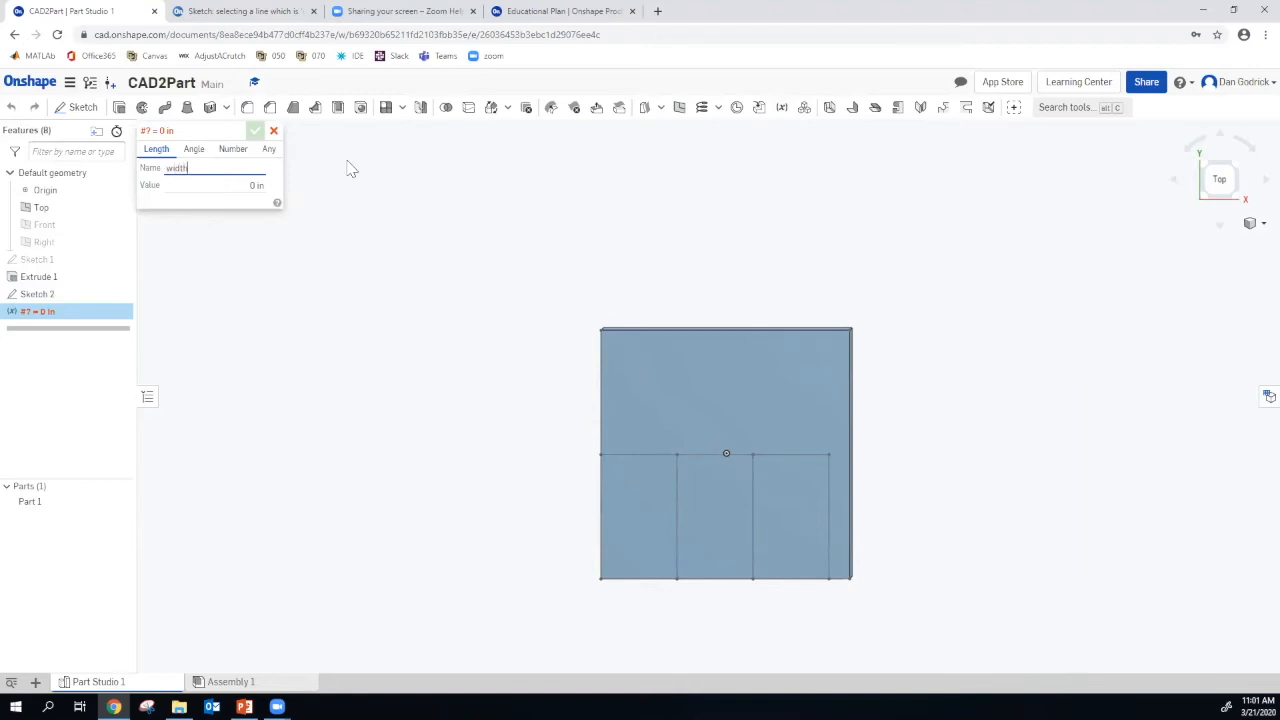
type("width")
left_click(257, 187)
type("1")
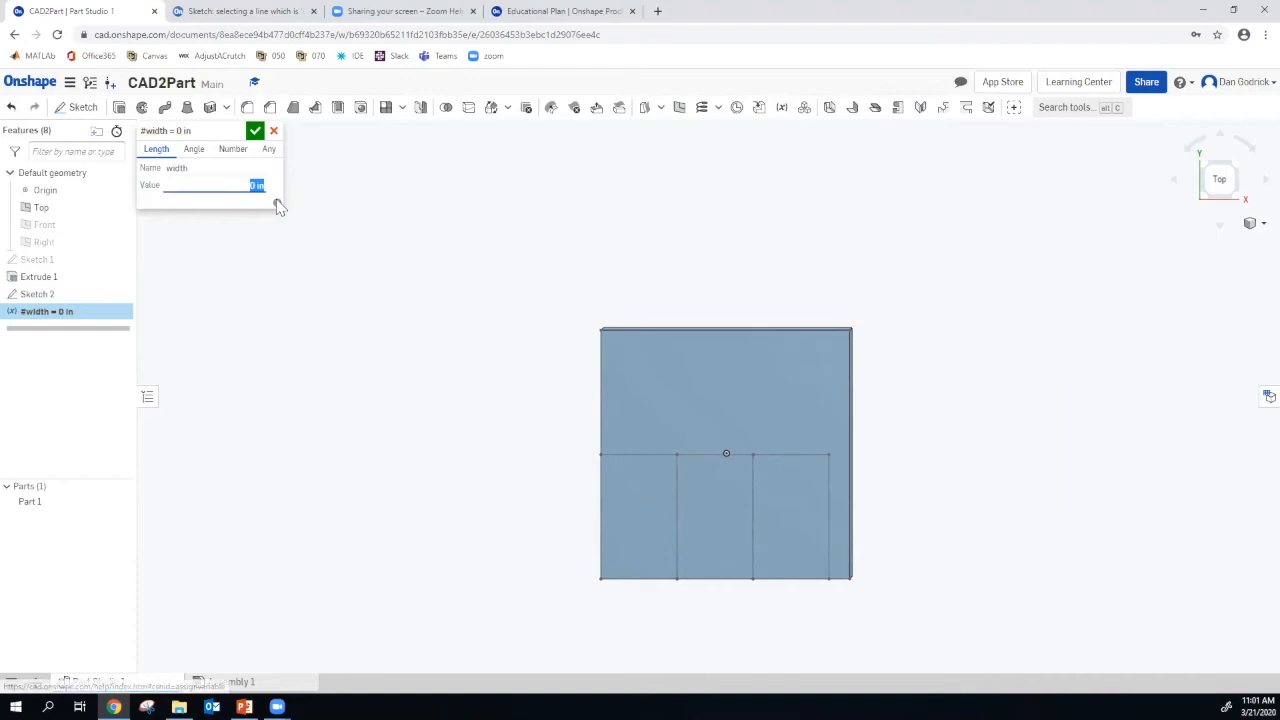
left_click(255, 131)
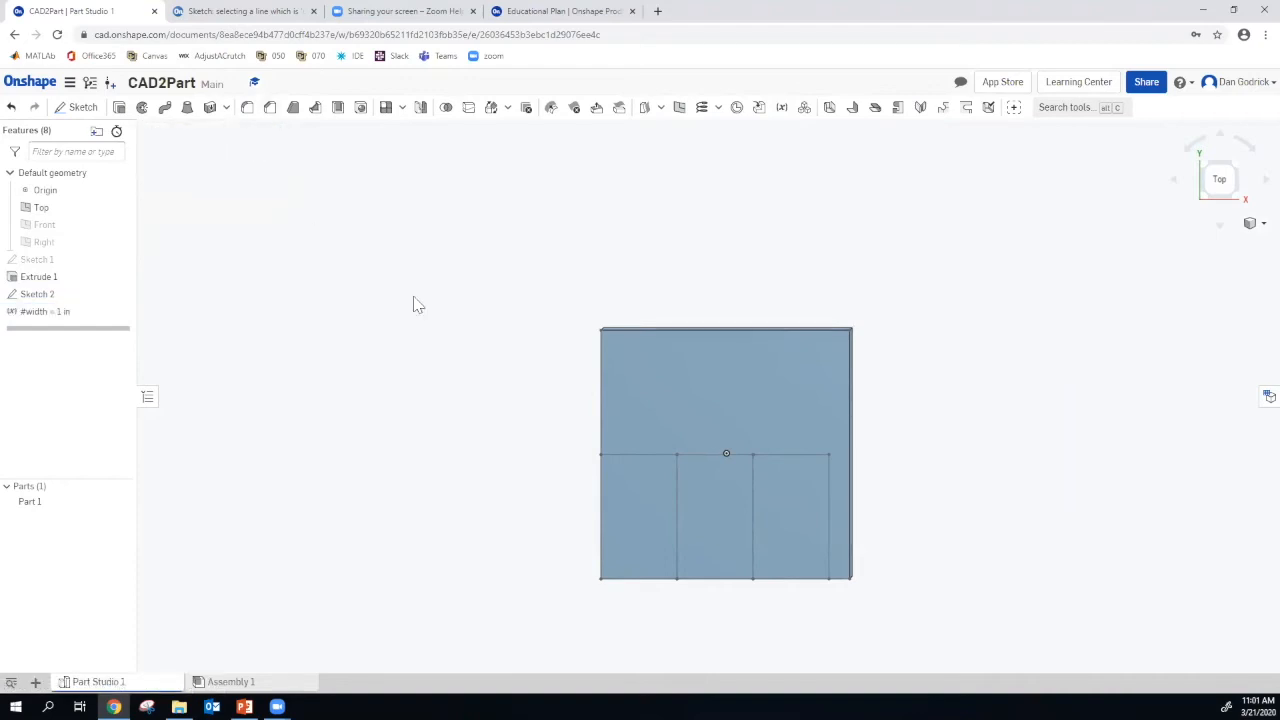
Try to set the vertical dimension of the base square in Sketch 1 to #width
left_click(127, 260)
right_click_drag(820, 498, 824, 516)
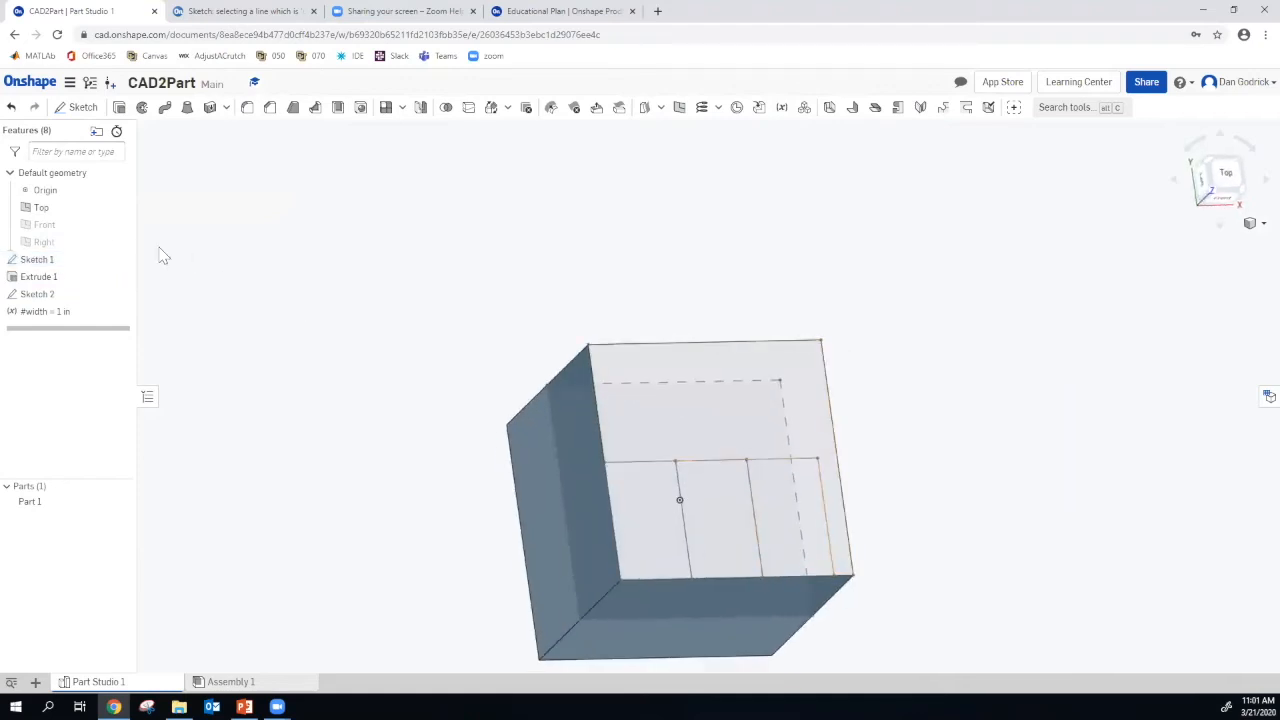
double_click(73, 257)
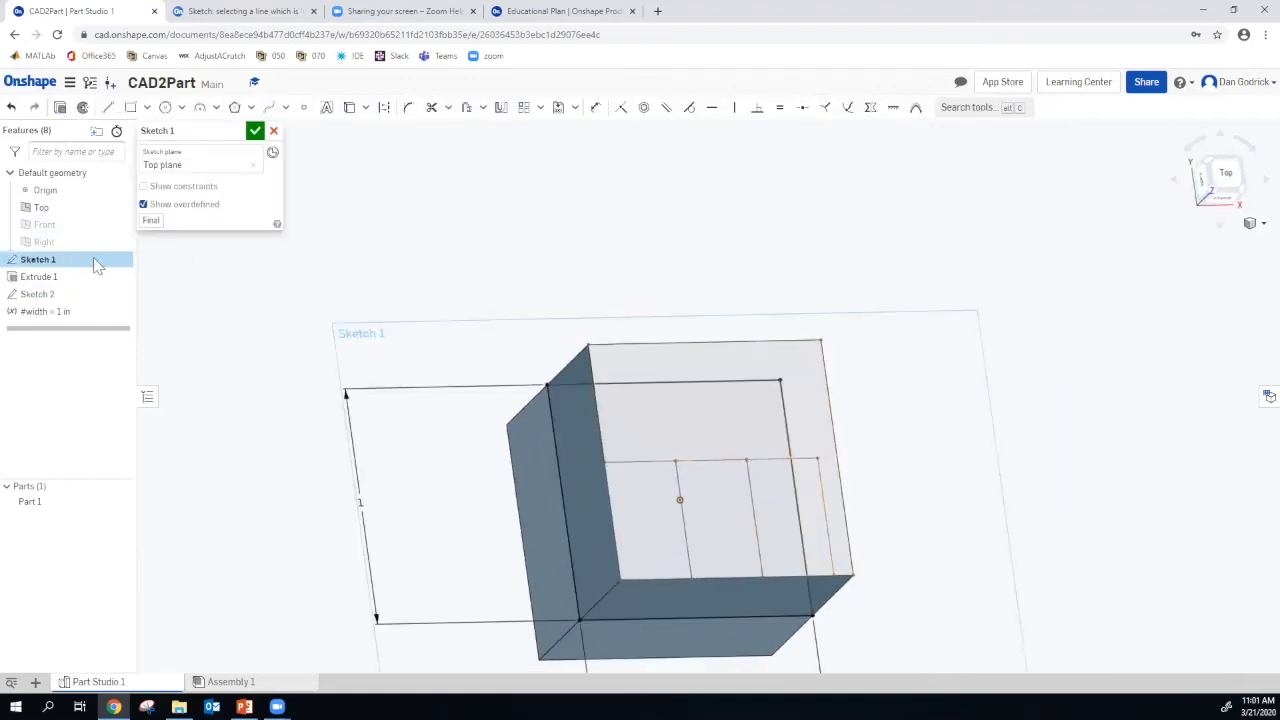
double_click(363, 504)
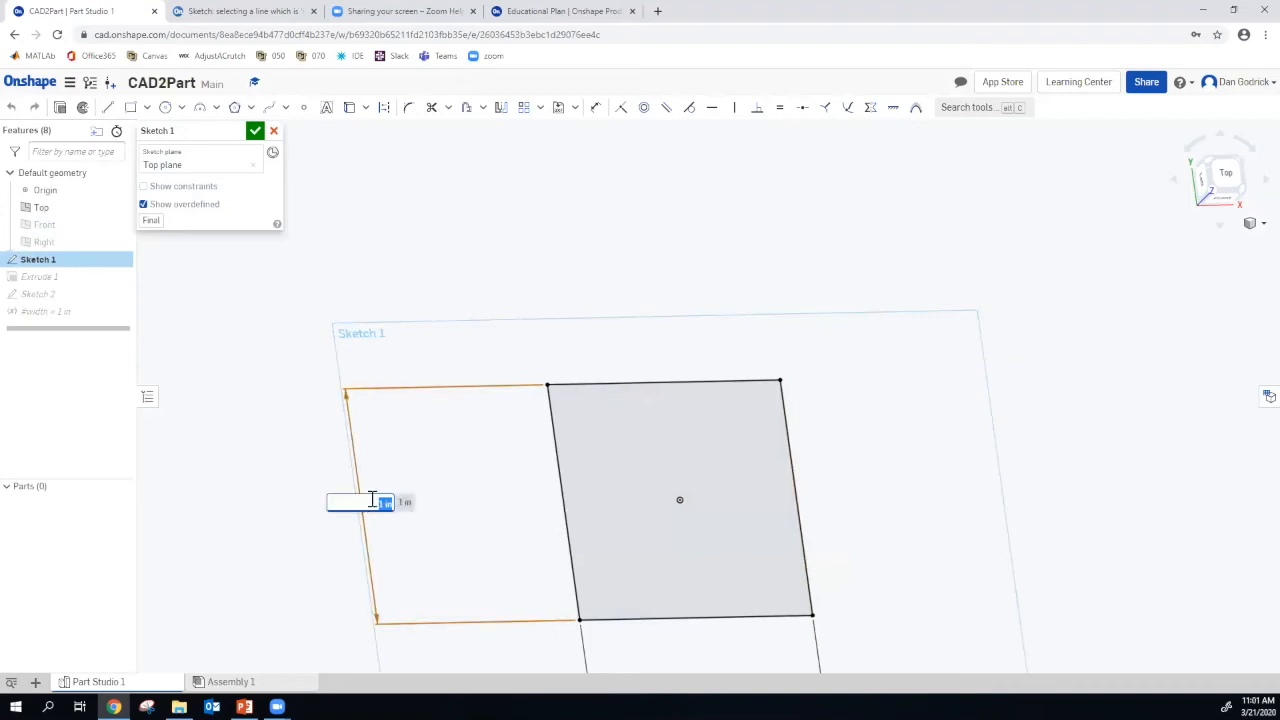
type("#width")
key("Return")
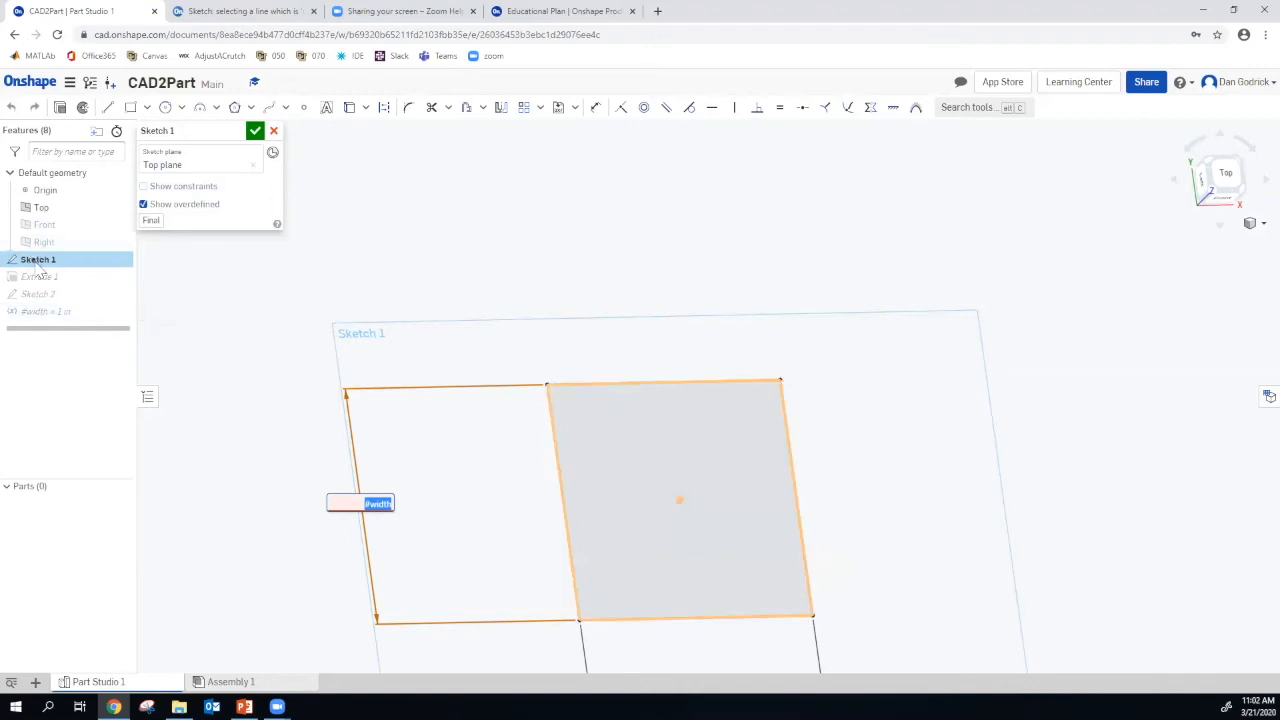
left_click(255, 131)
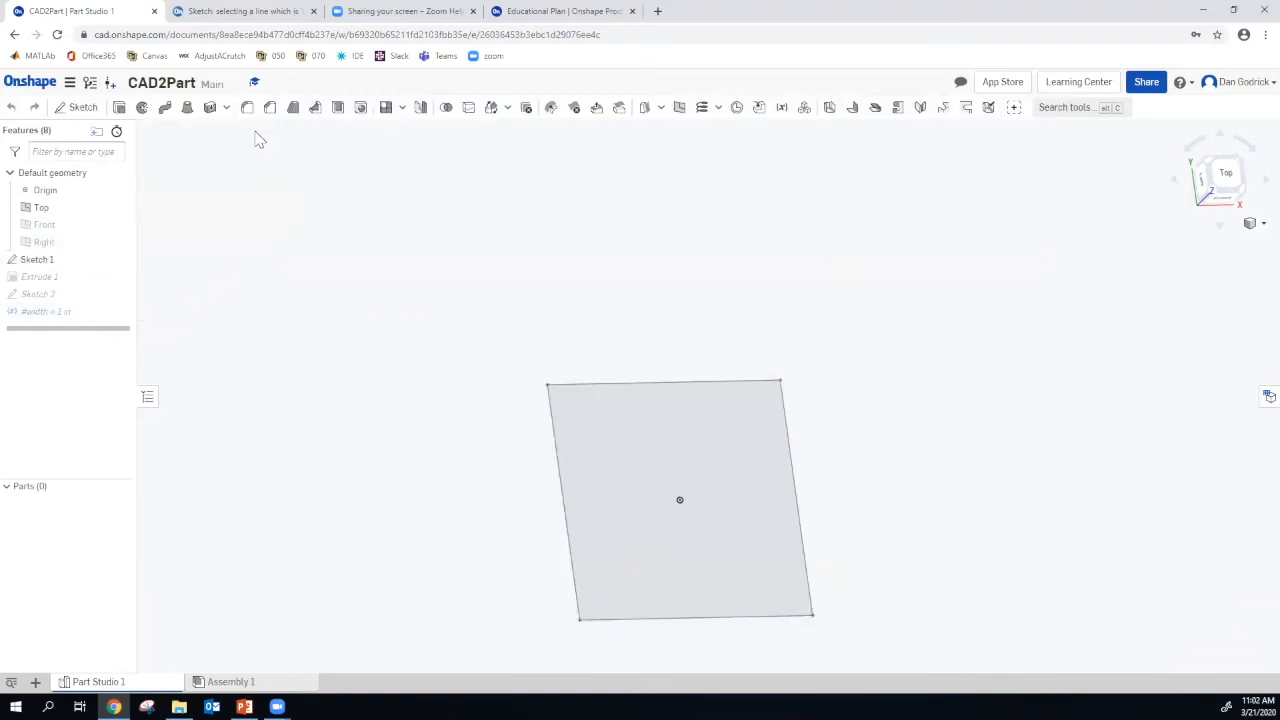
Reorder the width variable ahead of Sketch 1 and set the base square's vertical dimension to #width
left_click_drag(50, 320, 52, 259)
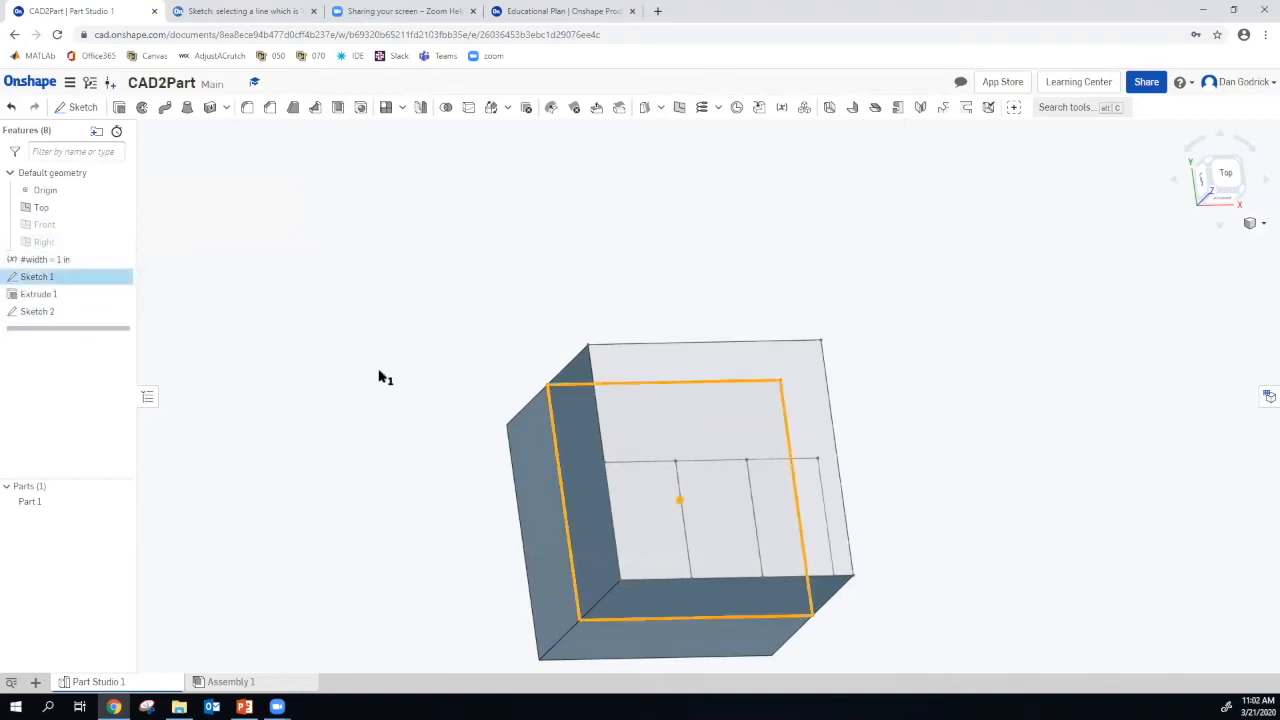
double_click(48, 279)
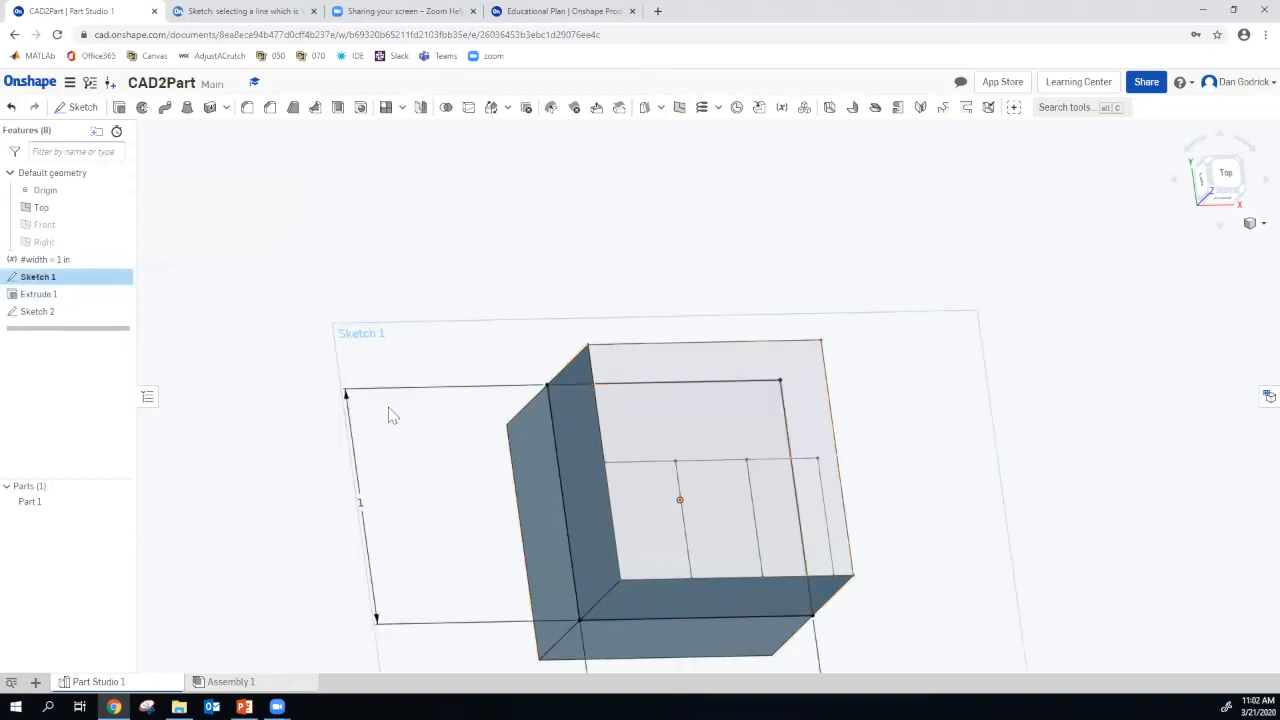
double_click(360, 502)
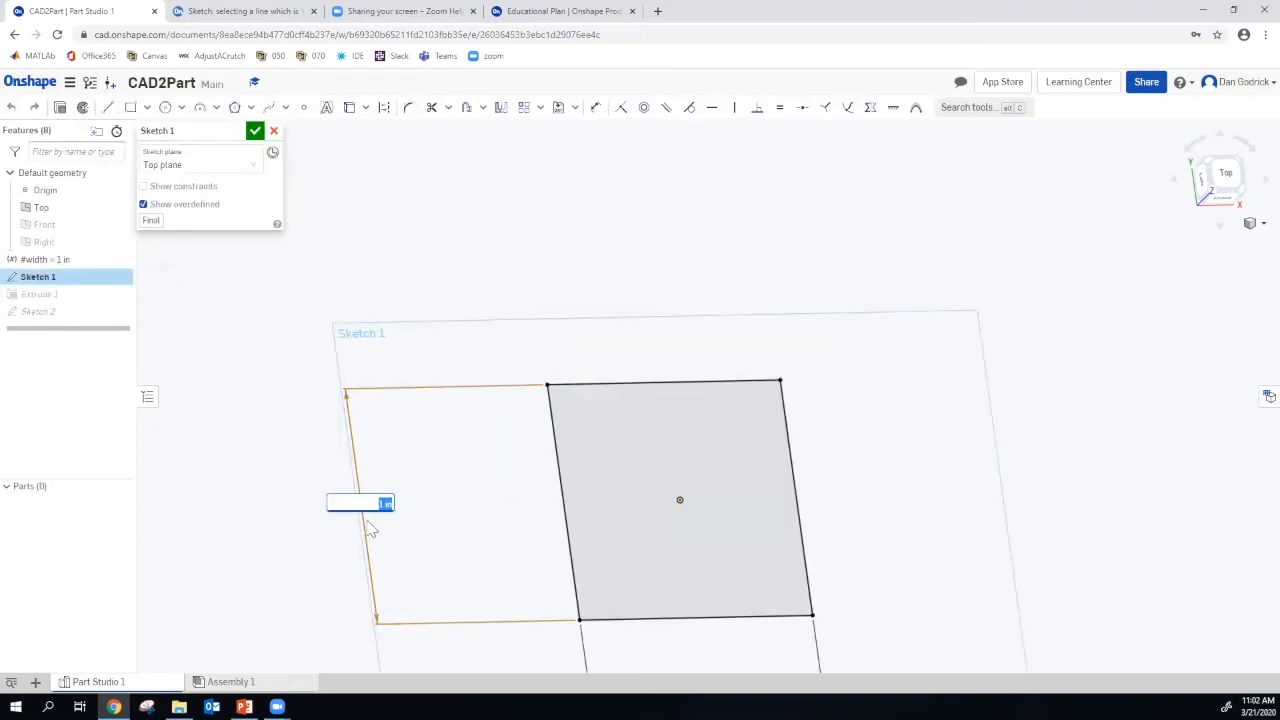
type("#wi")
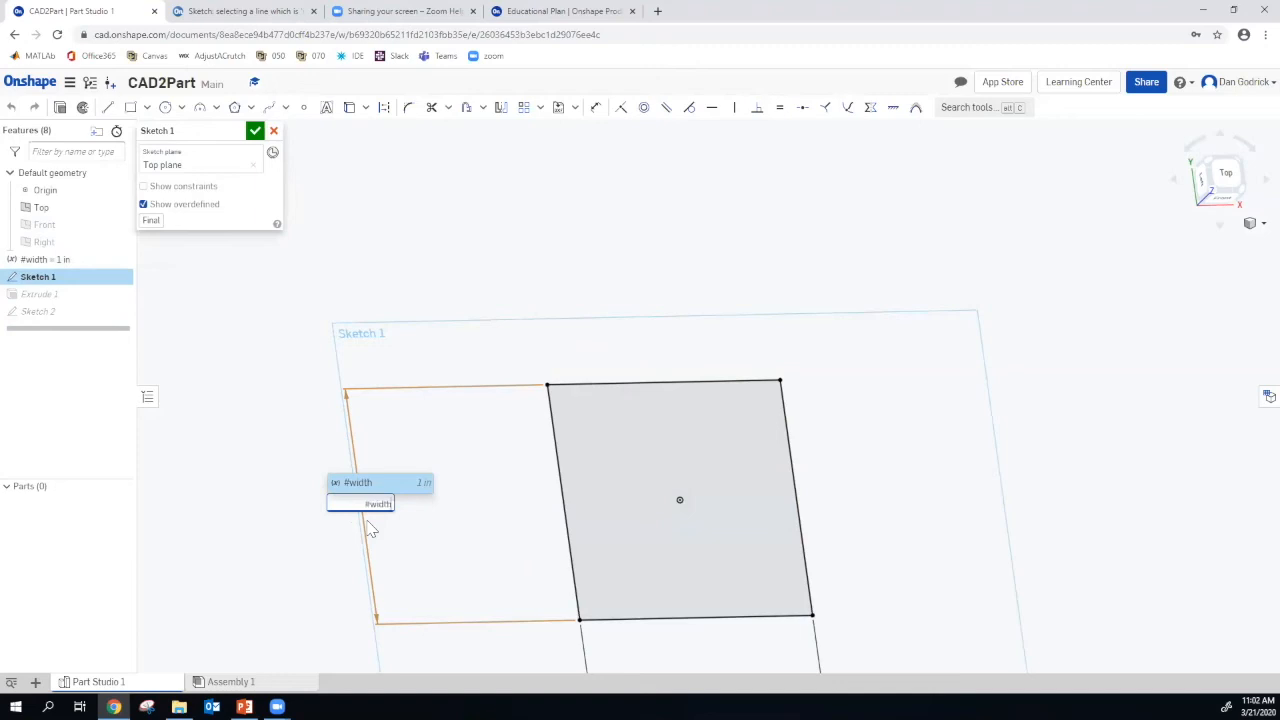
type("dth")
key("Return")
Set the base square's horizontal dimension to #width and finish the sketch
scroll(464, 513, "down", 3)
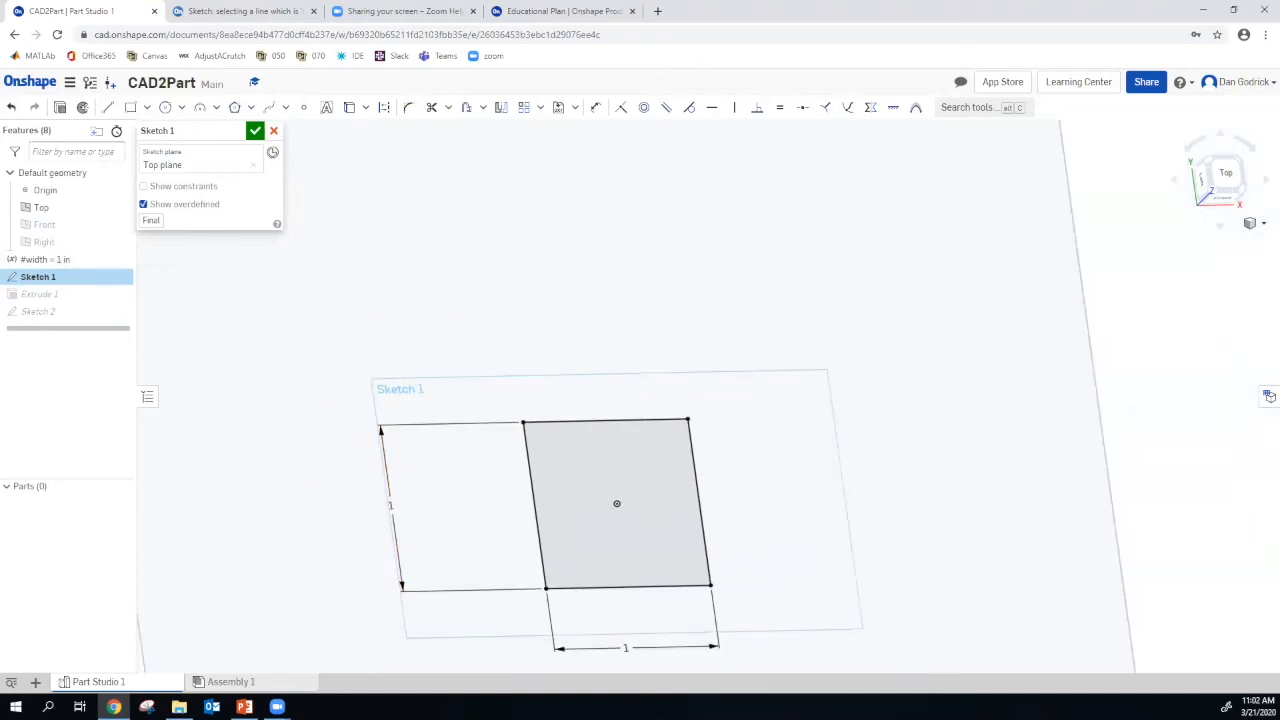
double_click(394, 505)
double_click(628, 648)
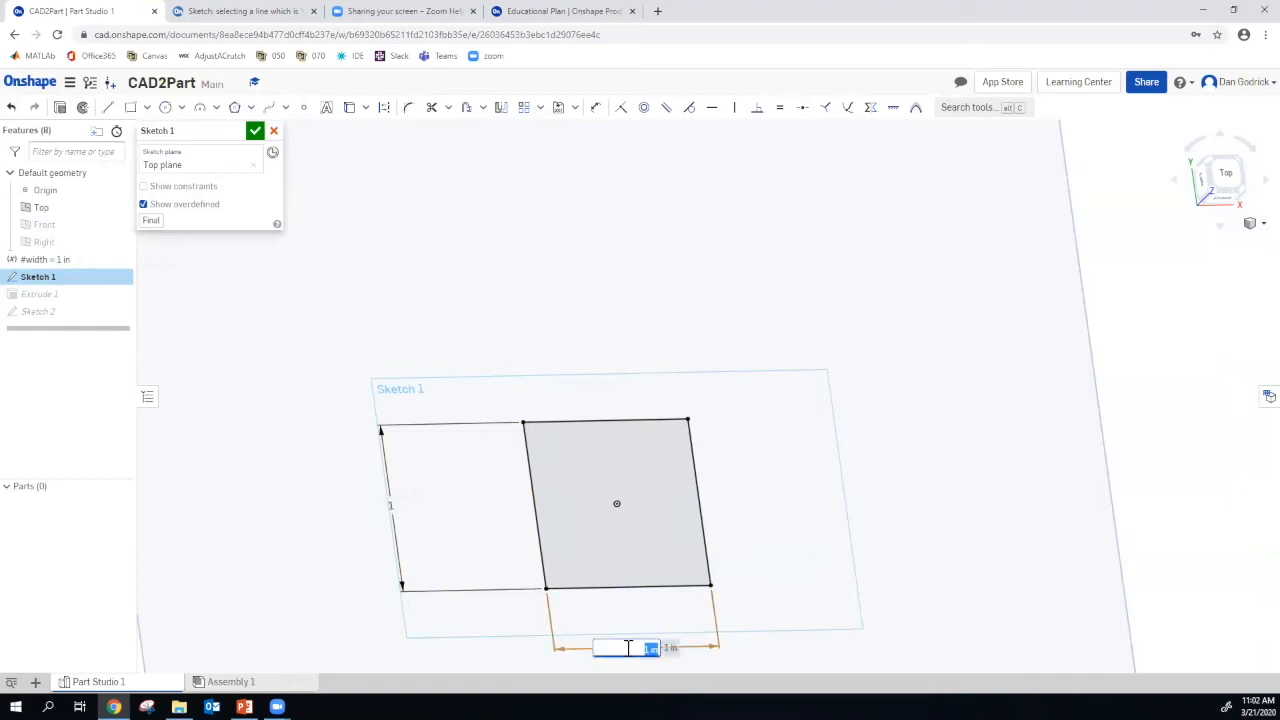
type("#width")
key("Return")
key("Return")
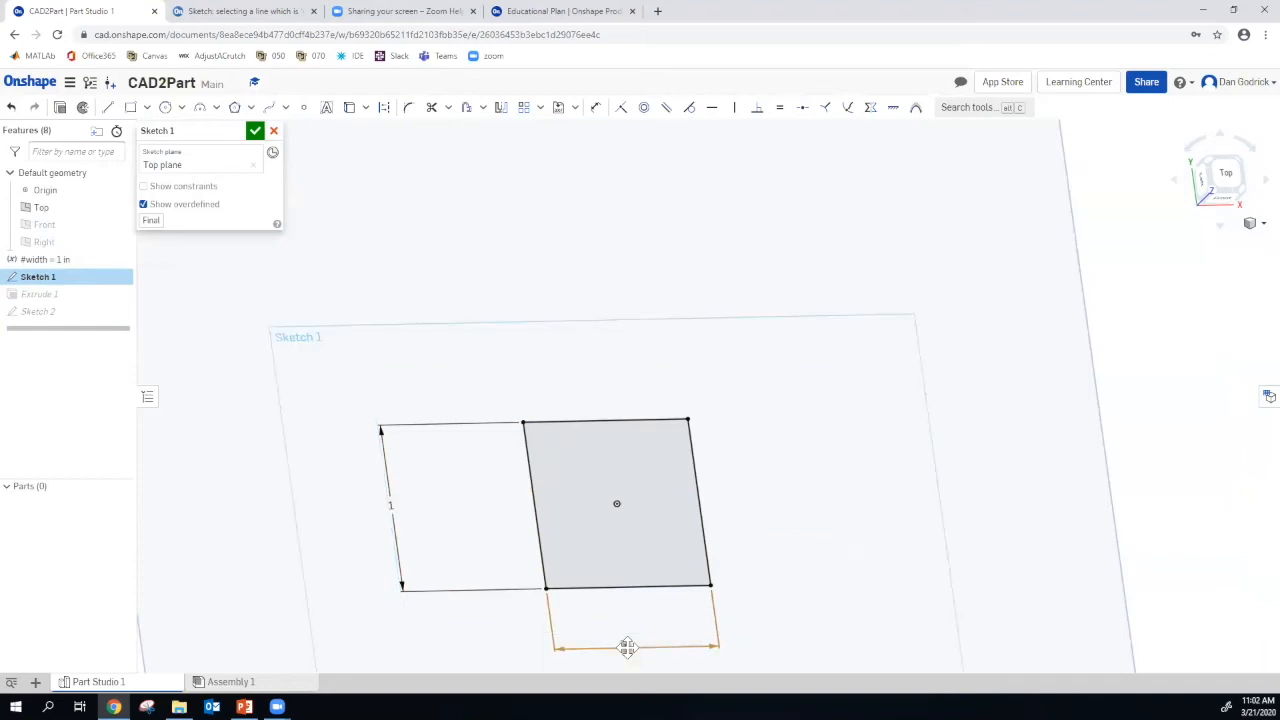
left_click(255, 131)
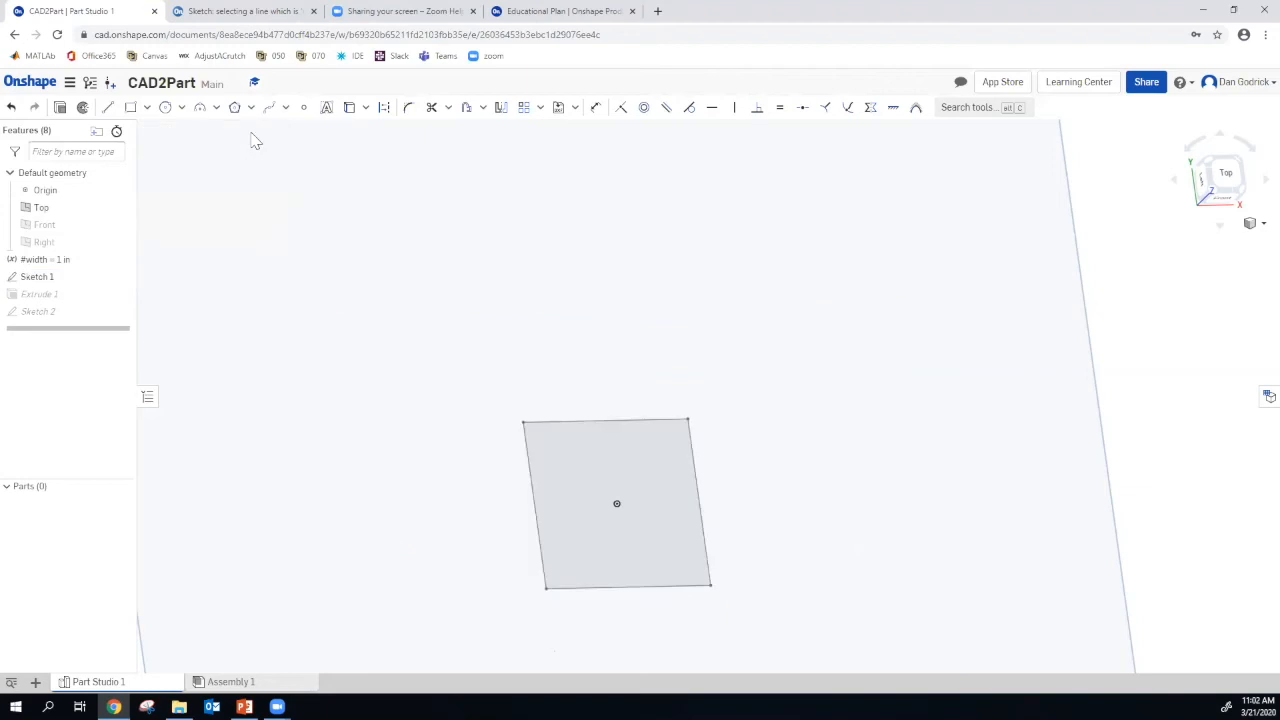
Set the depth of the cube's symmetric extrusion to #width
double_click(49, 294)
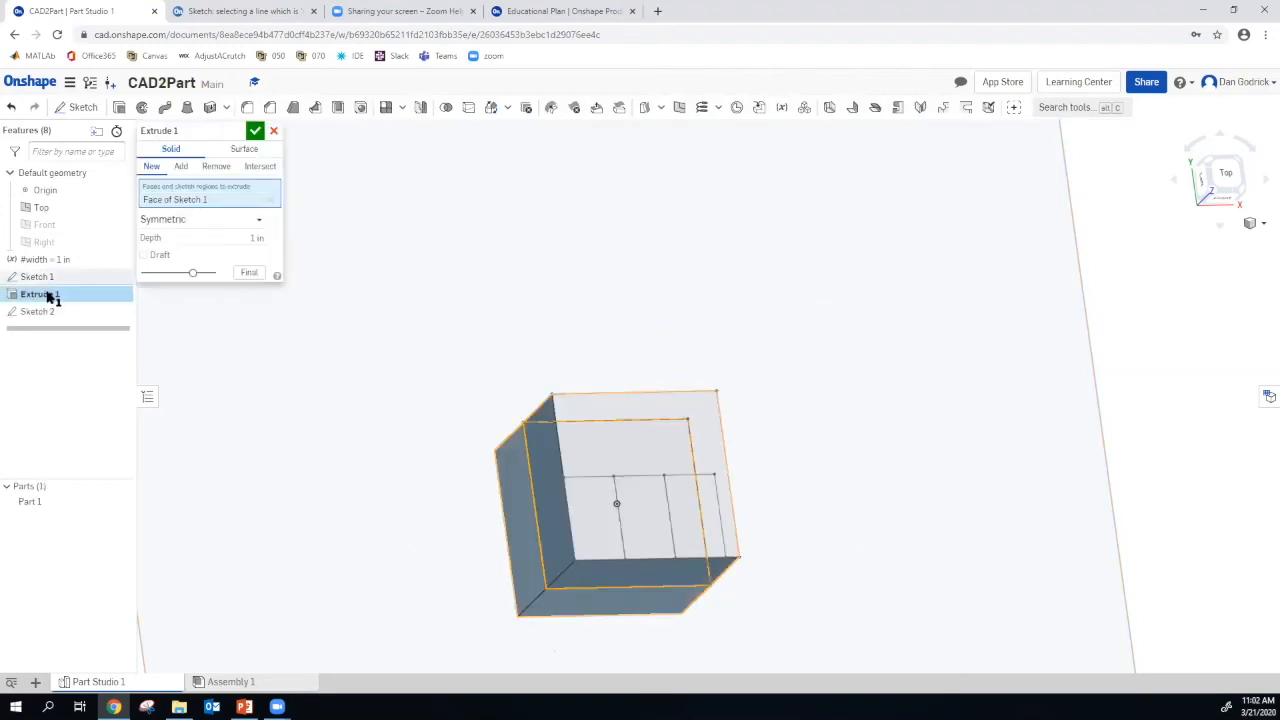
left_click(249, 238)
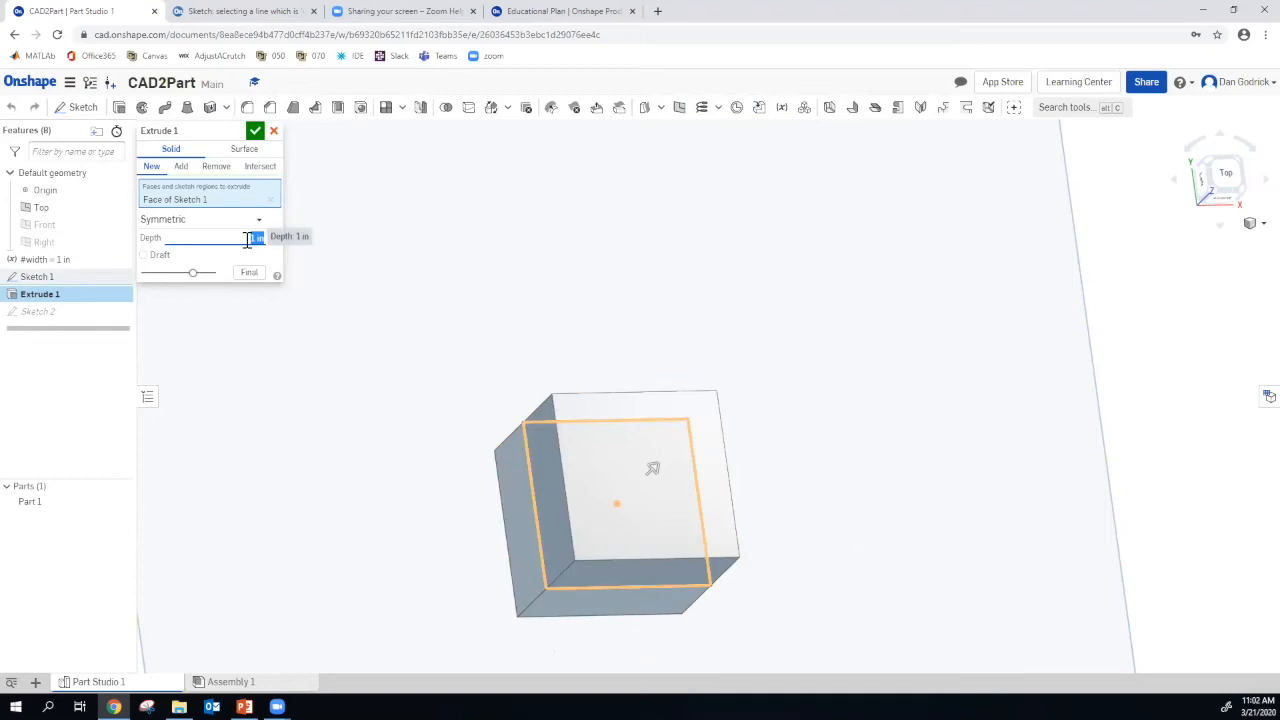
type("#width")
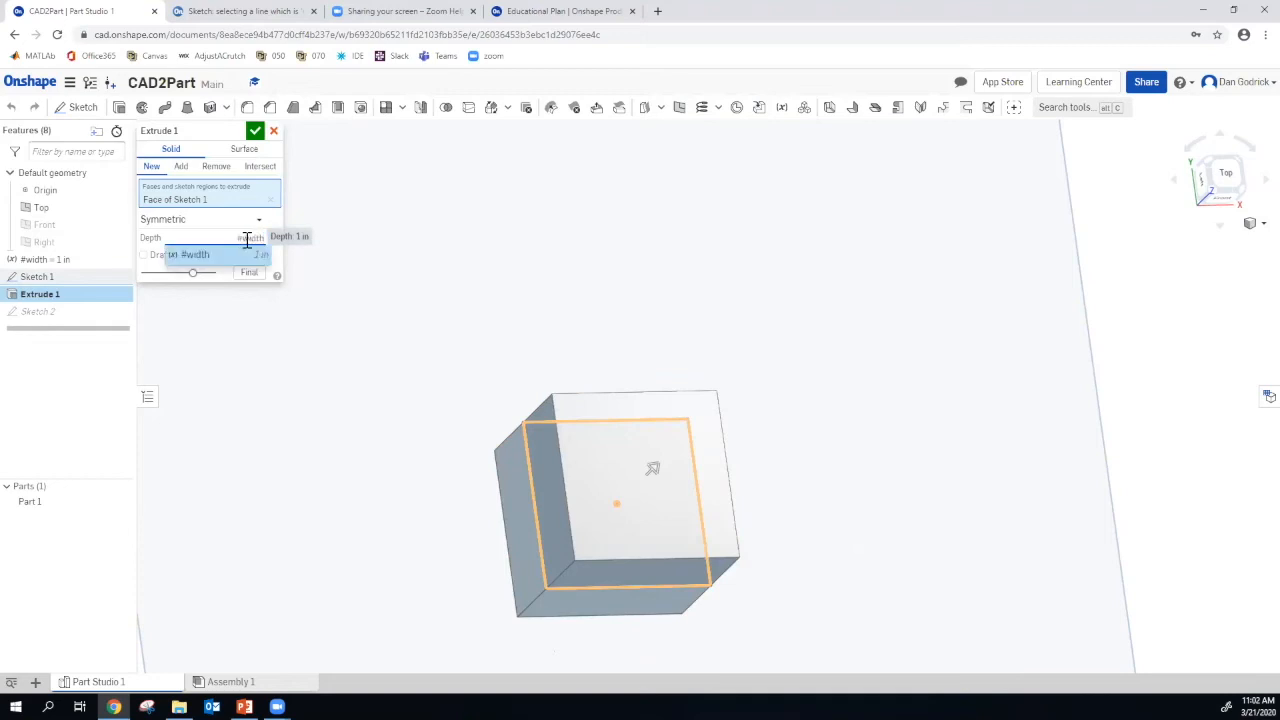
key("Return")
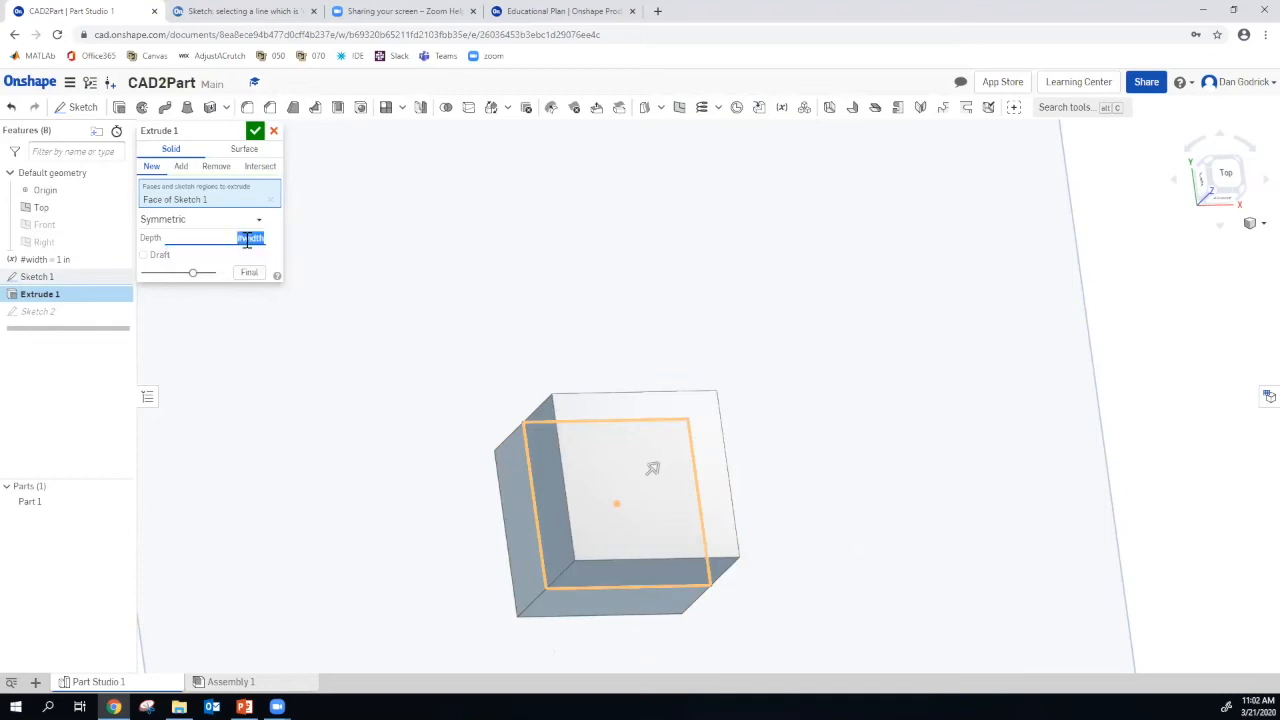
left_click(254, 134)
Set the small rectangle's width in Sketch 2 to #width/3 and finish the sketch
left_click(79, 317)
double_click(79, 317)
double_click(591, 455)
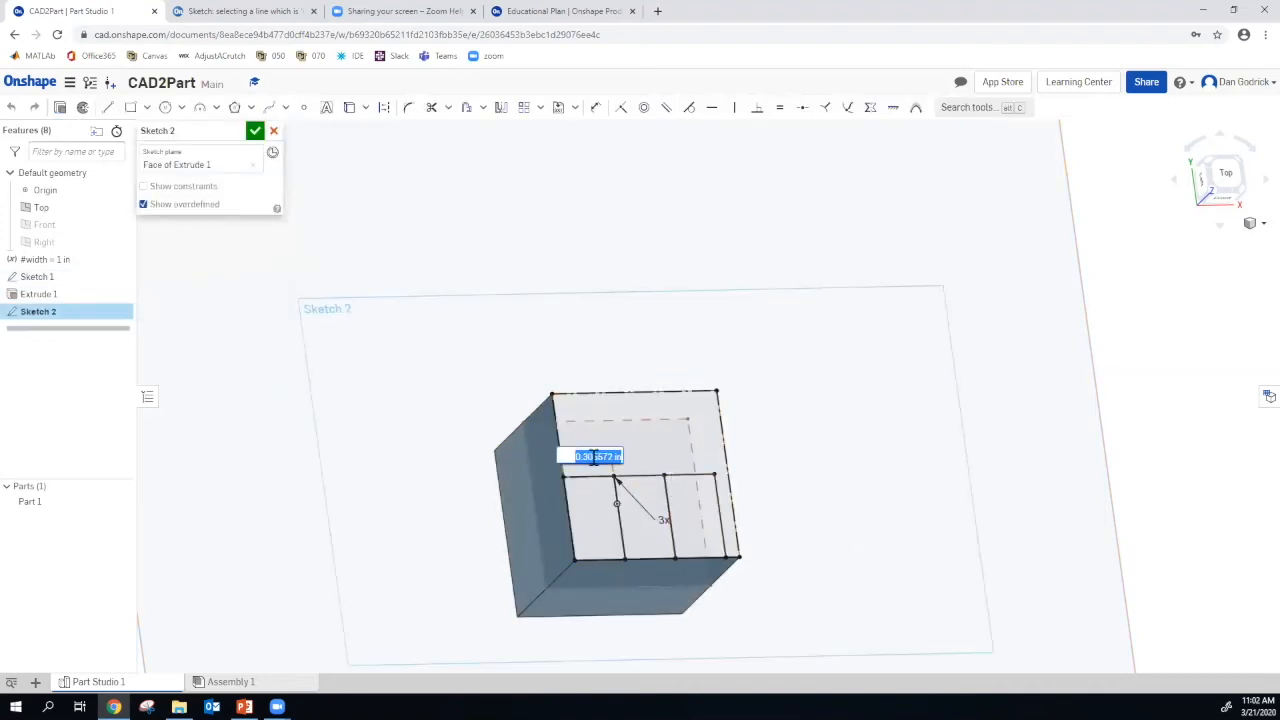
type("#width/3")
key("Return")
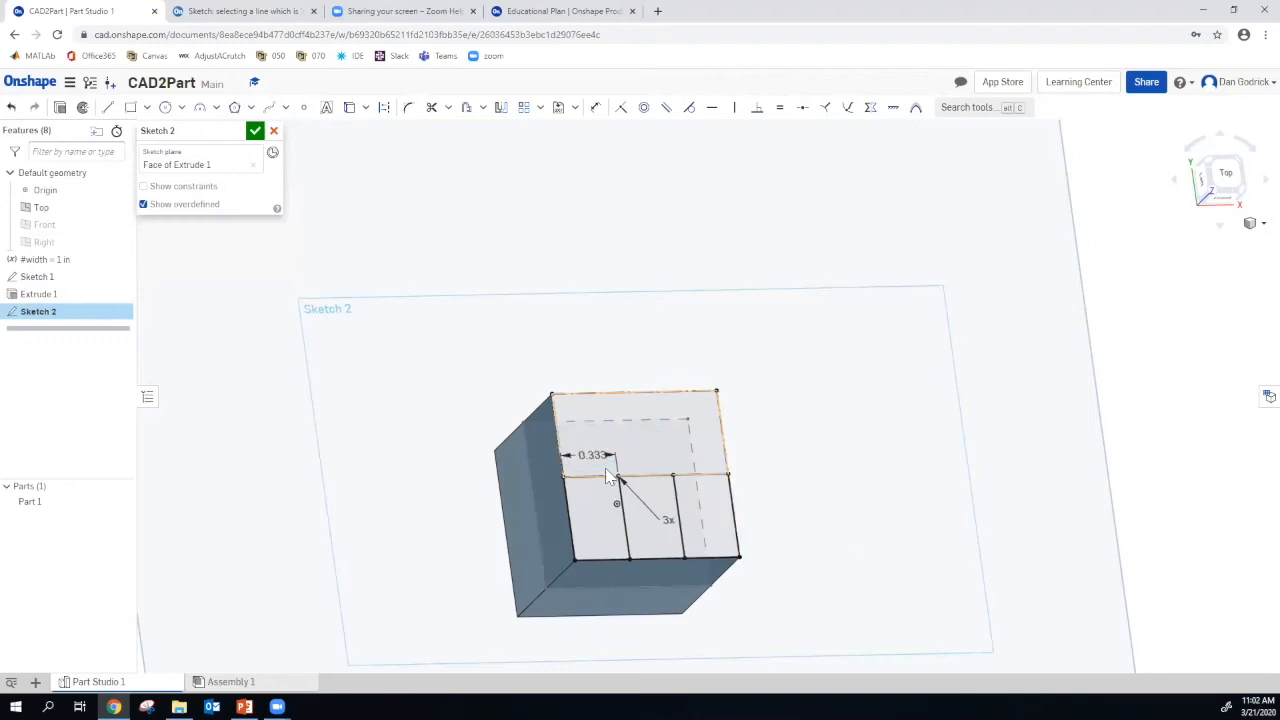
left_click(255, 130)
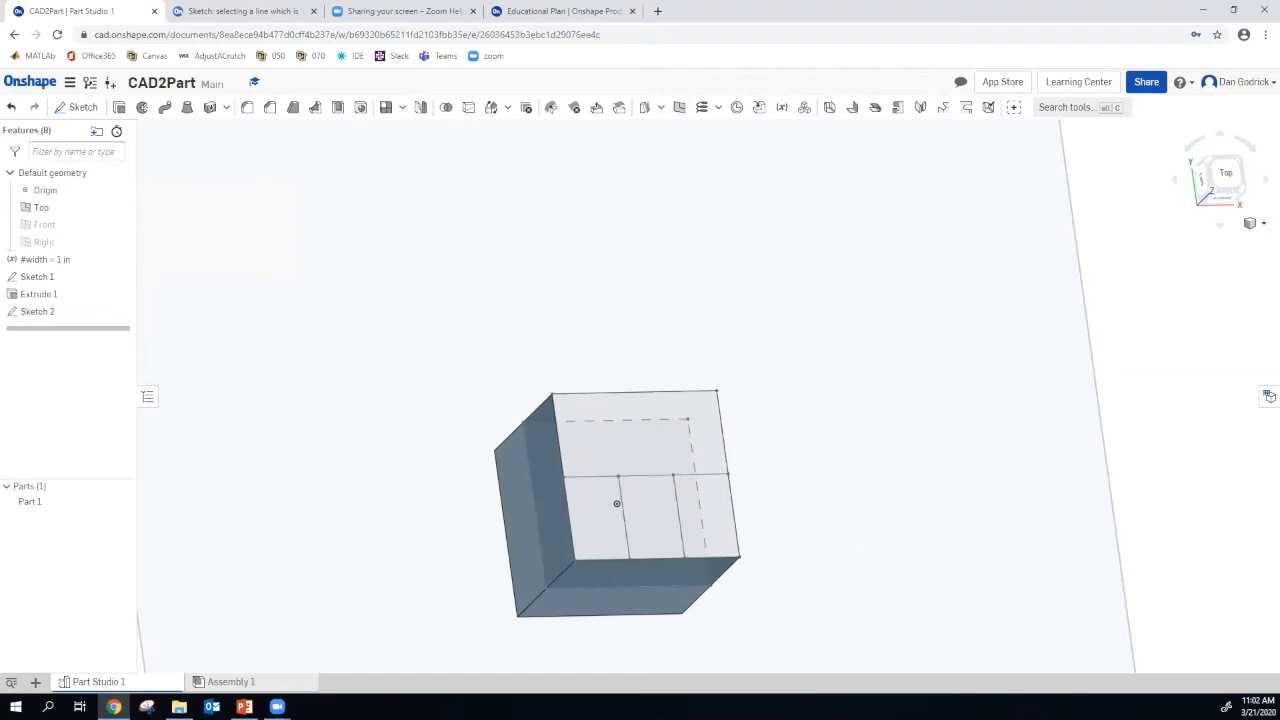
key("alt+Tab")
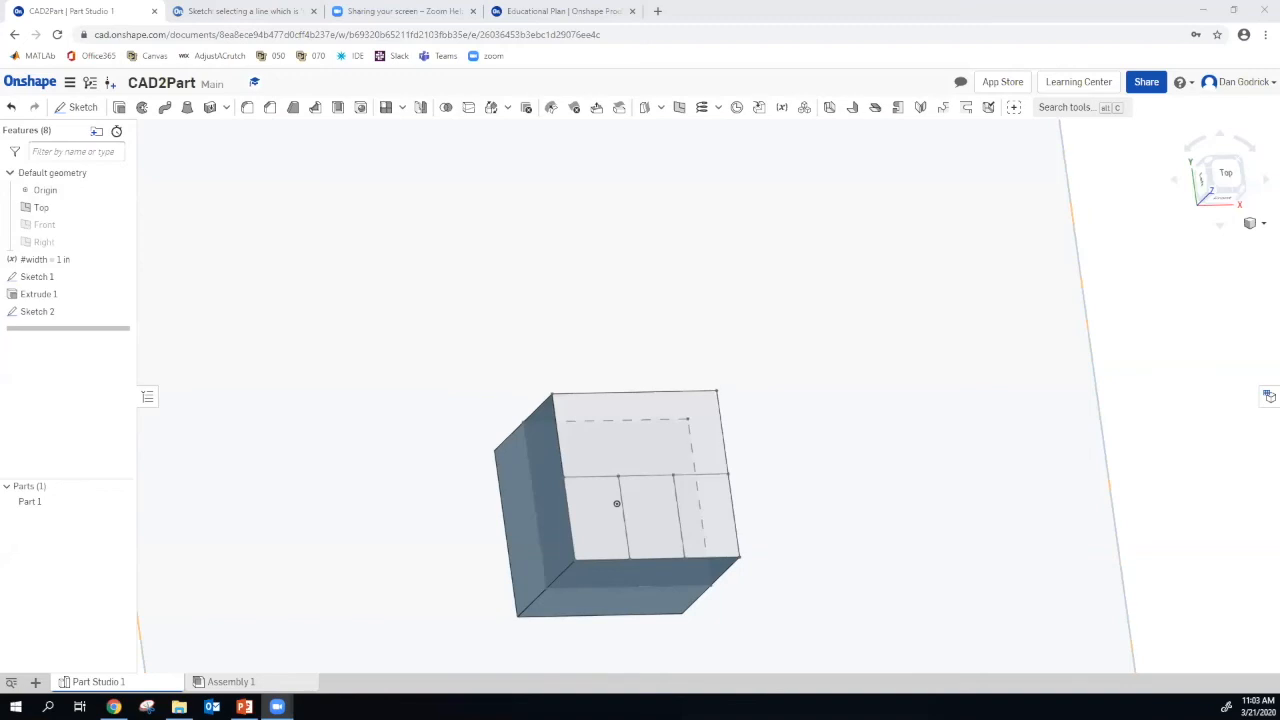
Revolve the two outer rectangles of Sketch 2 a full turn about the middle rectangle's upper edge, adding them to the cube
right_click_drag(884, 477, 857, 481)
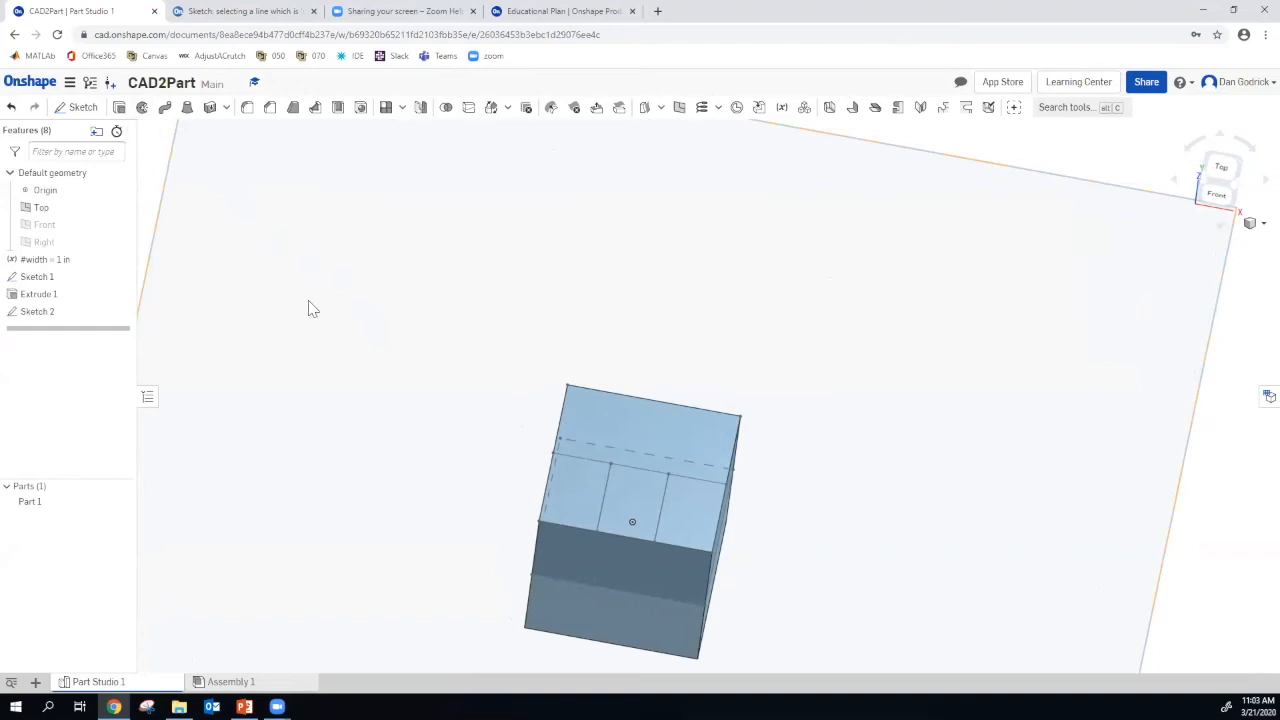
left_click(142, 107)
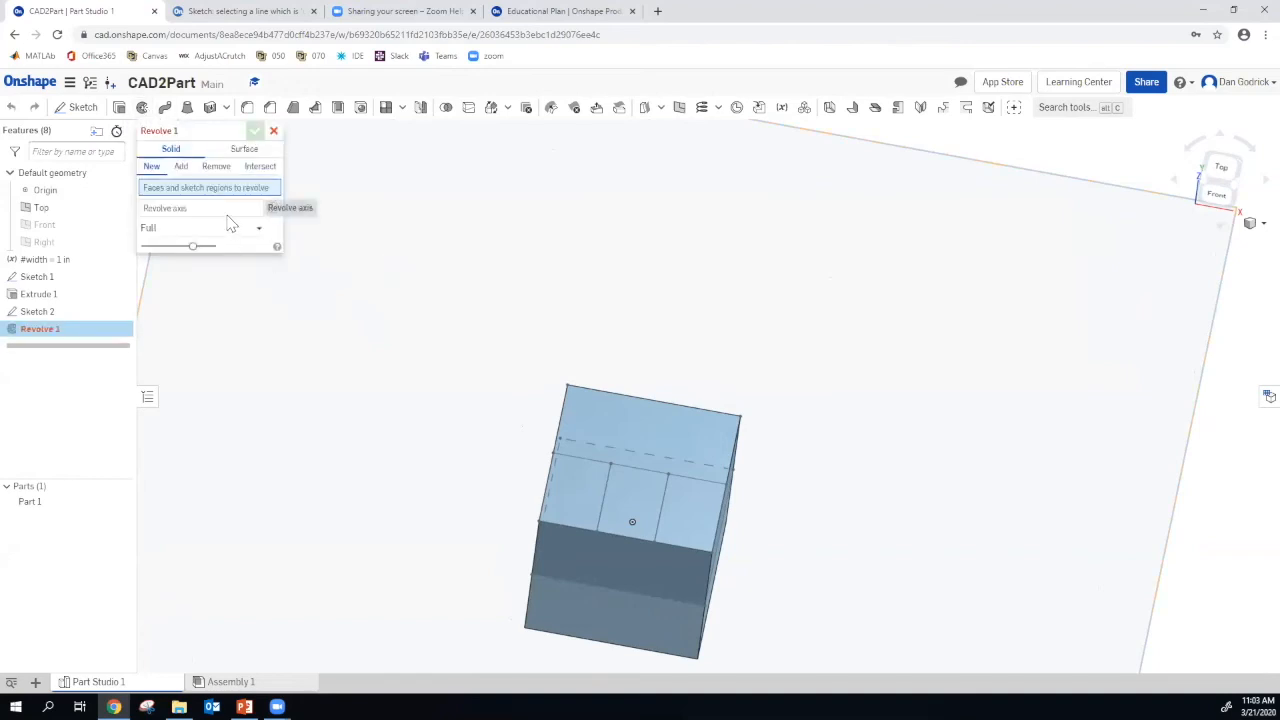
left_click(586, 474)
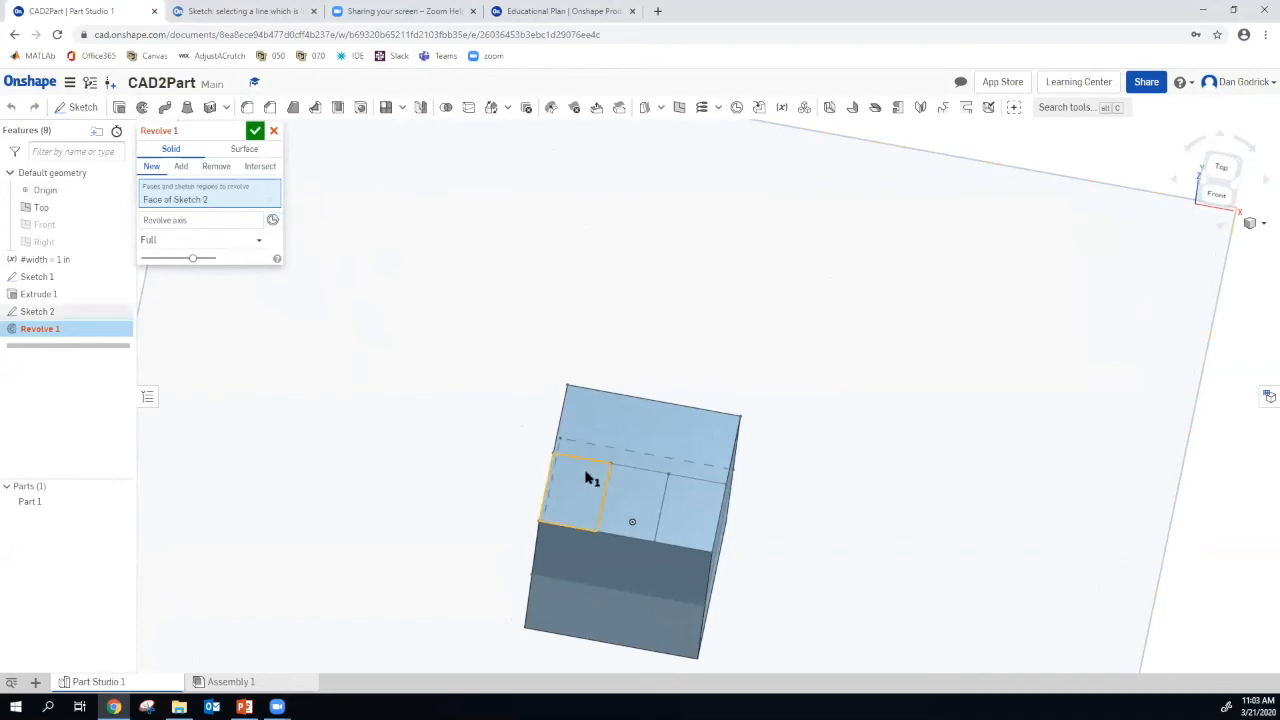
left_click(700, 519)
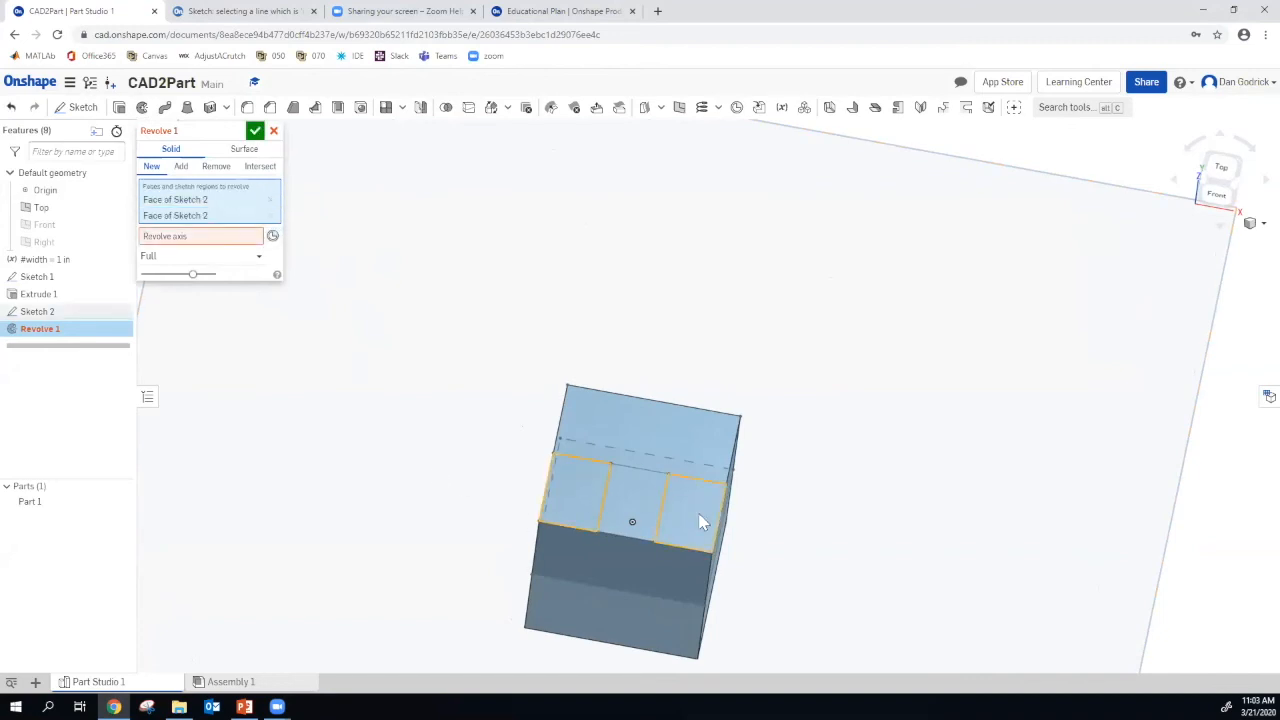
left_click(222, 244)
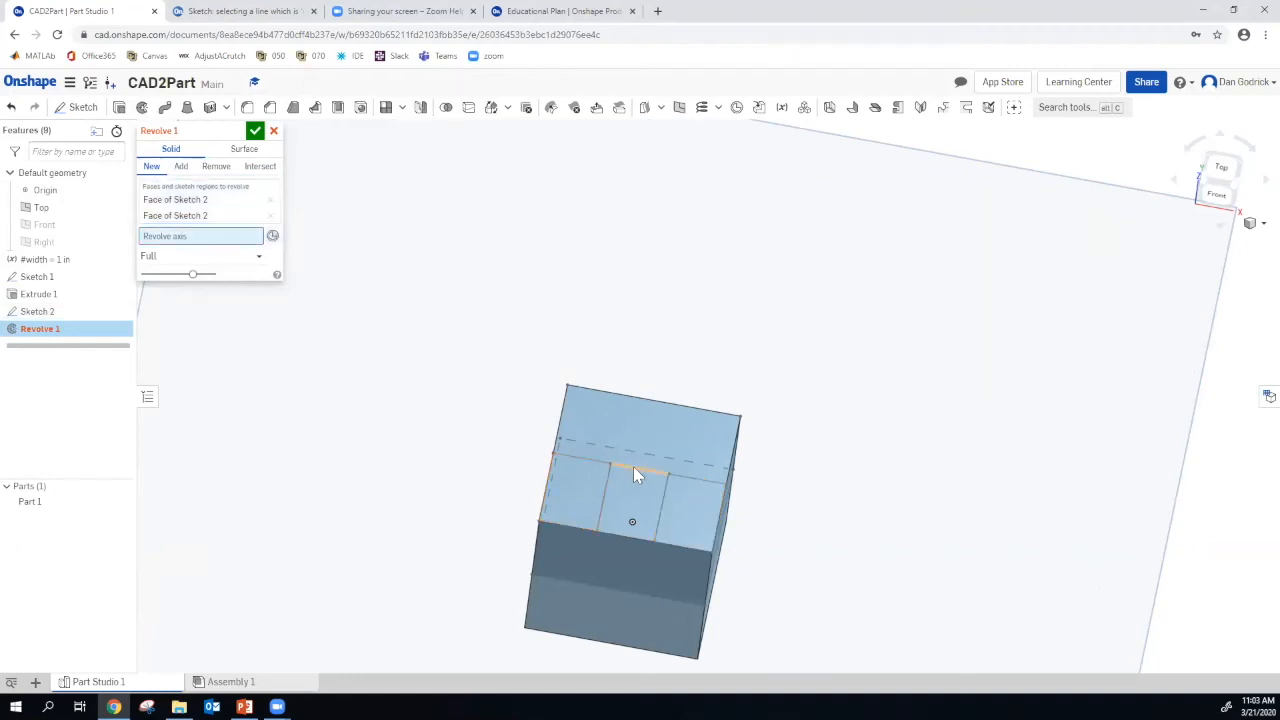
left_click(633, 468)
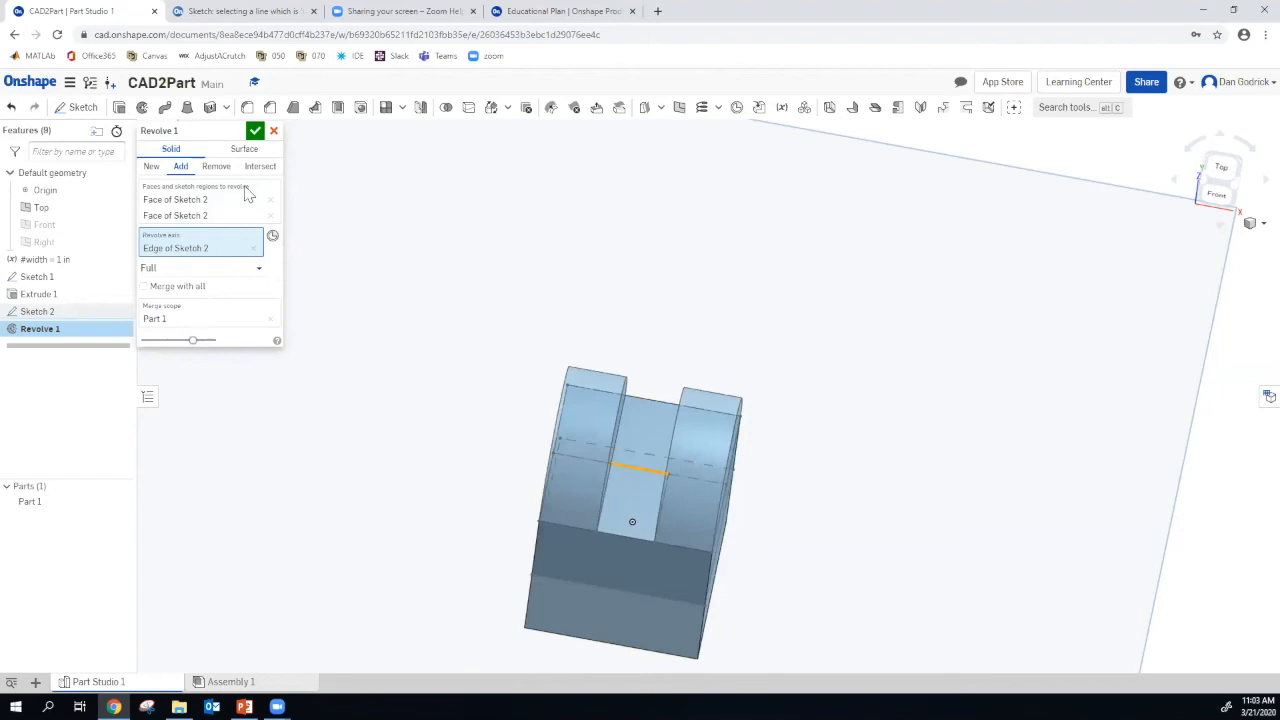
mouse_move(786, 563)
right_mouse_down()
mouse_move(820, 520)
mouse_move(793, 545)
right_mouse_up()
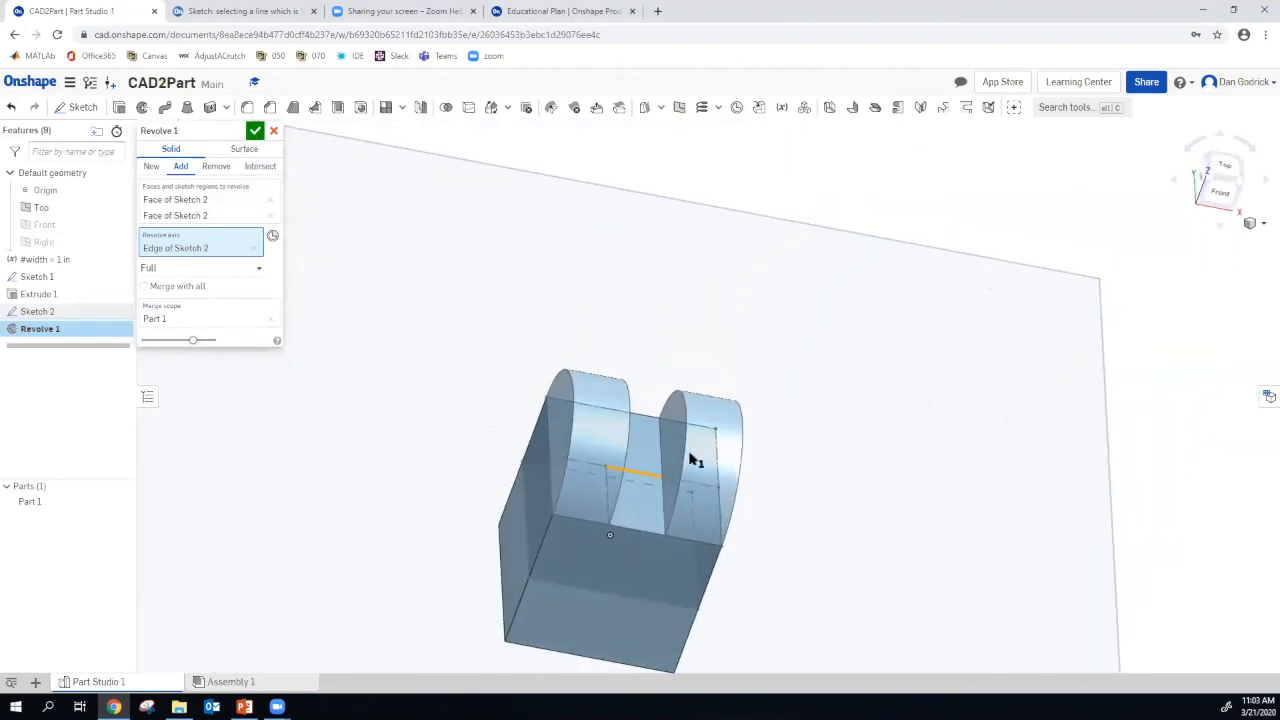
left_click(255, 131)
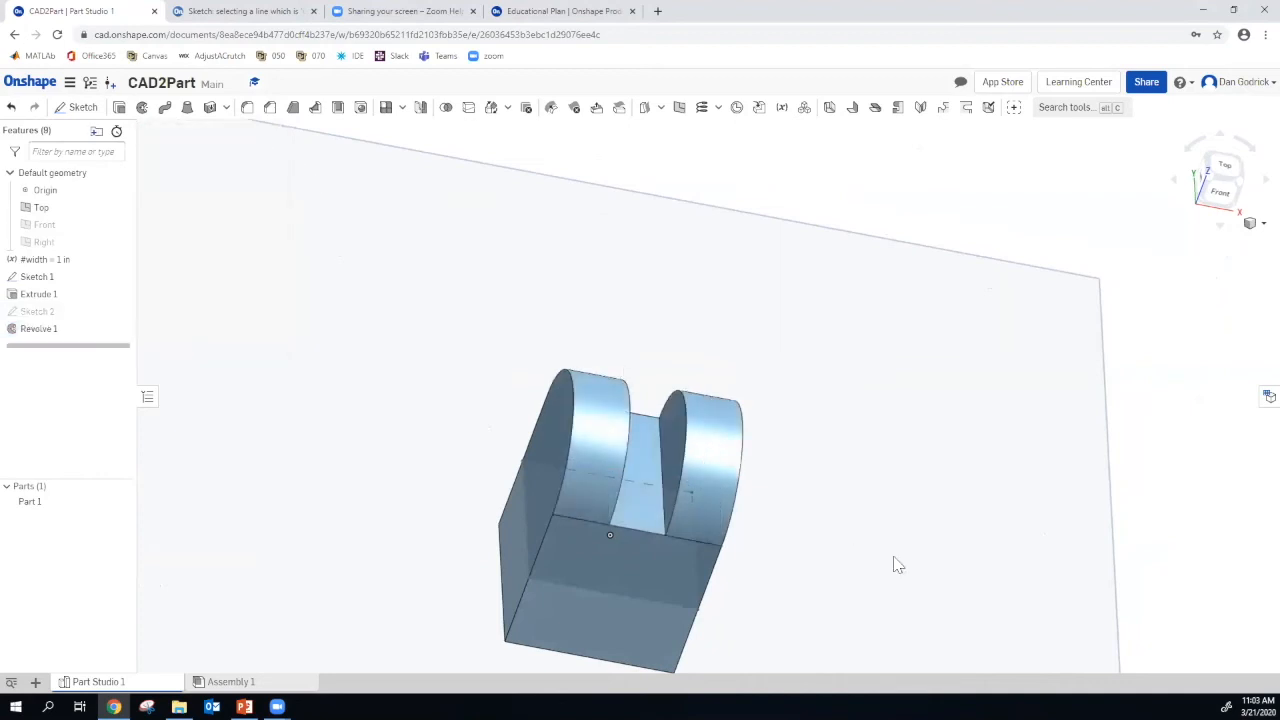
mouse_move(910, 573)
right_mouse_down()
mouse_move(886, 569)
mouse_move(897, 570)
right_mouse_up()
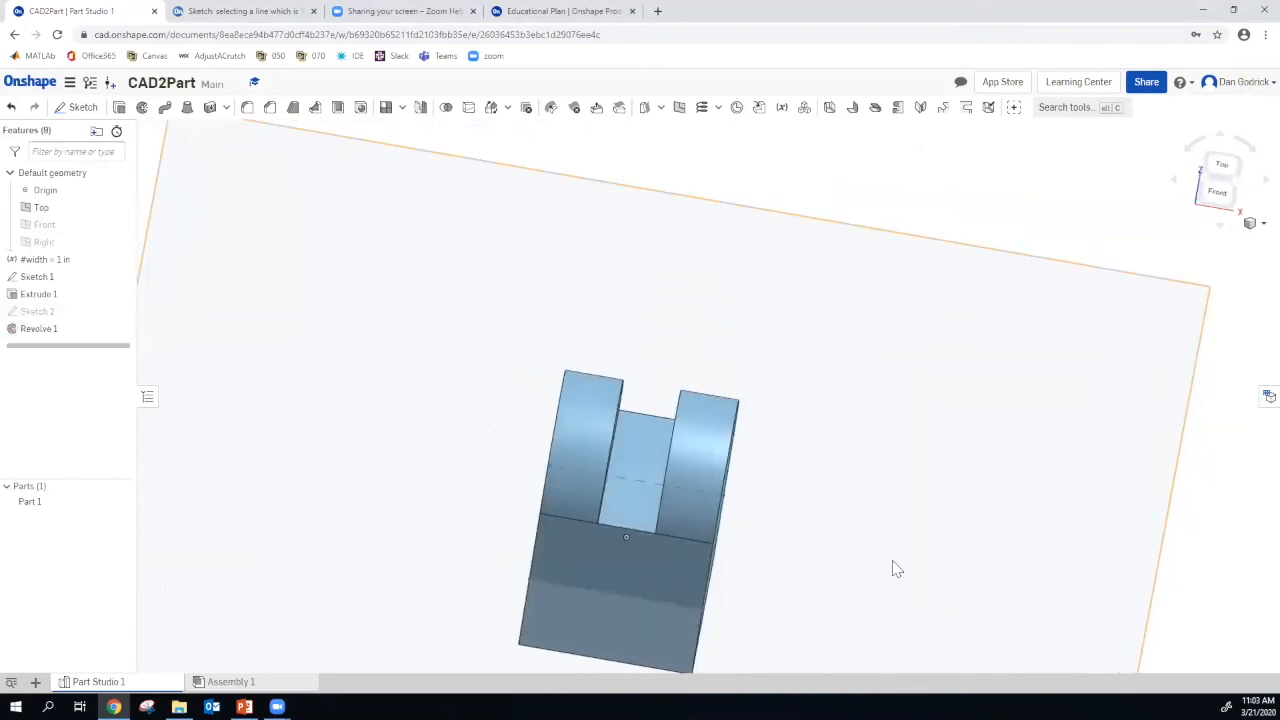
key("alt+Tab")
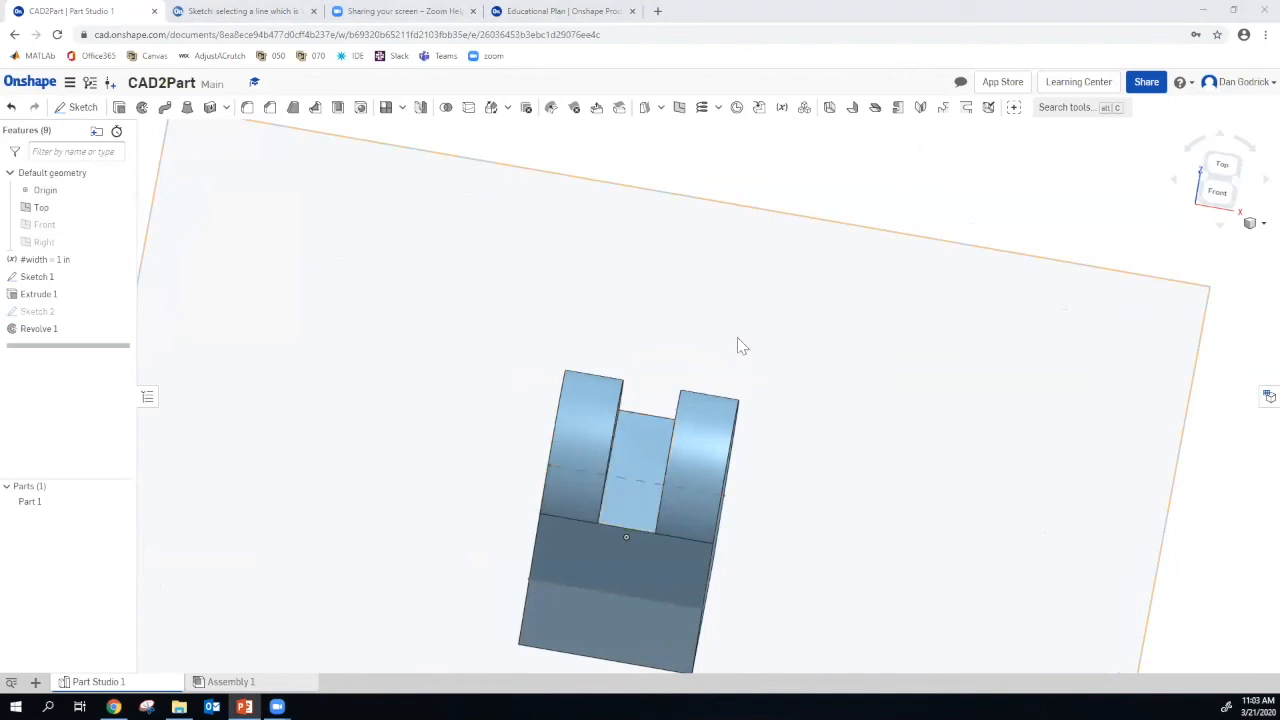
scroll(740, 318, "down", 2)
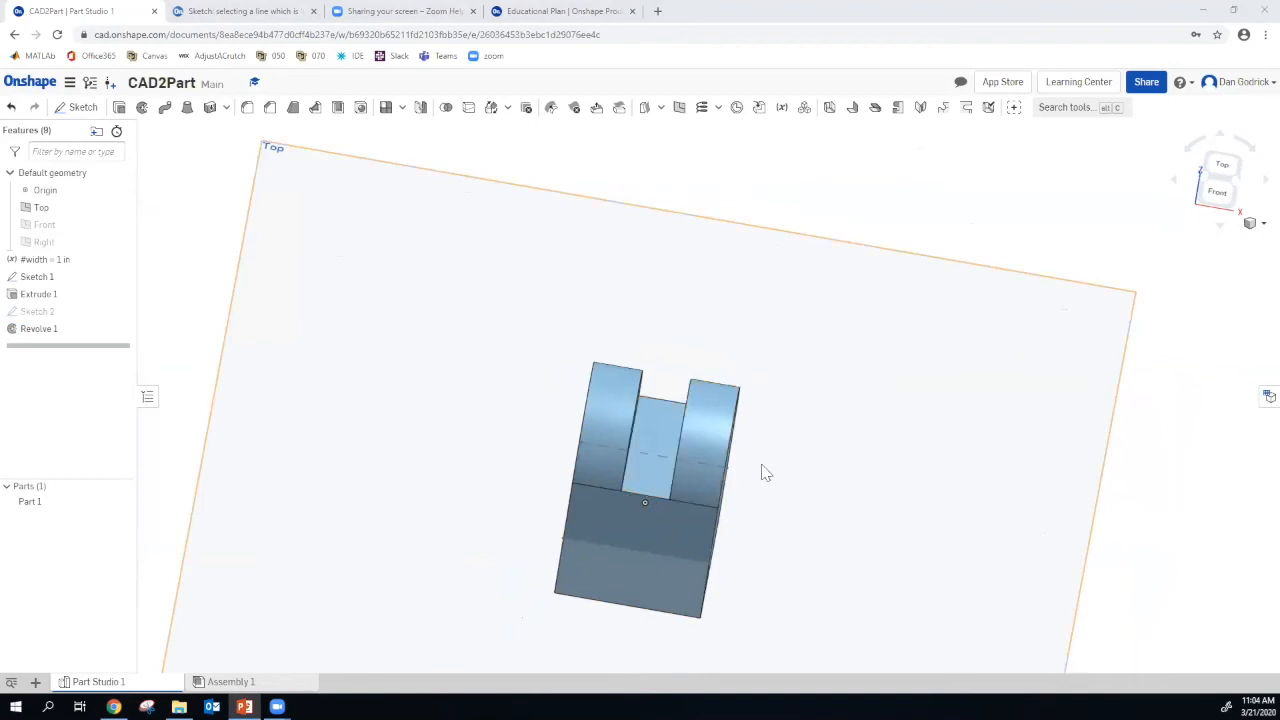
Revolve the middle rectangle of Sketch 2 a full turn about its upper edge, removing the material from Part 1
left_click(142, 108)
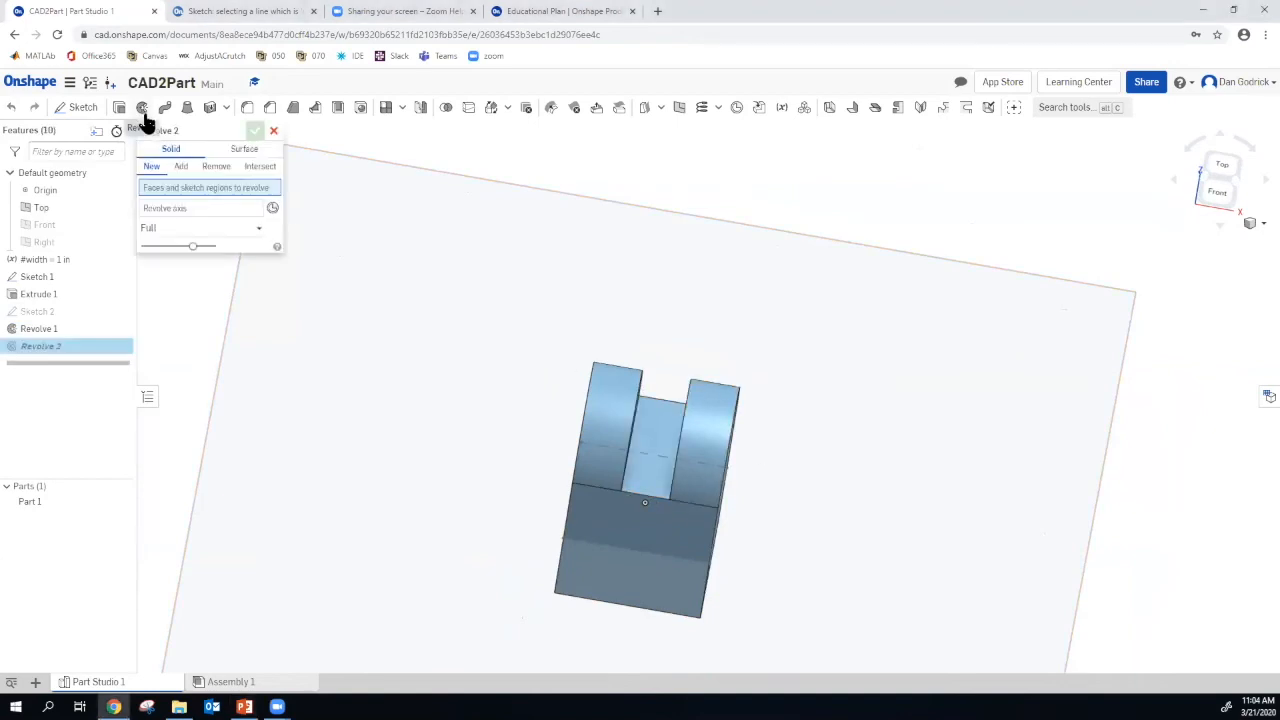
left_click(215, 166)
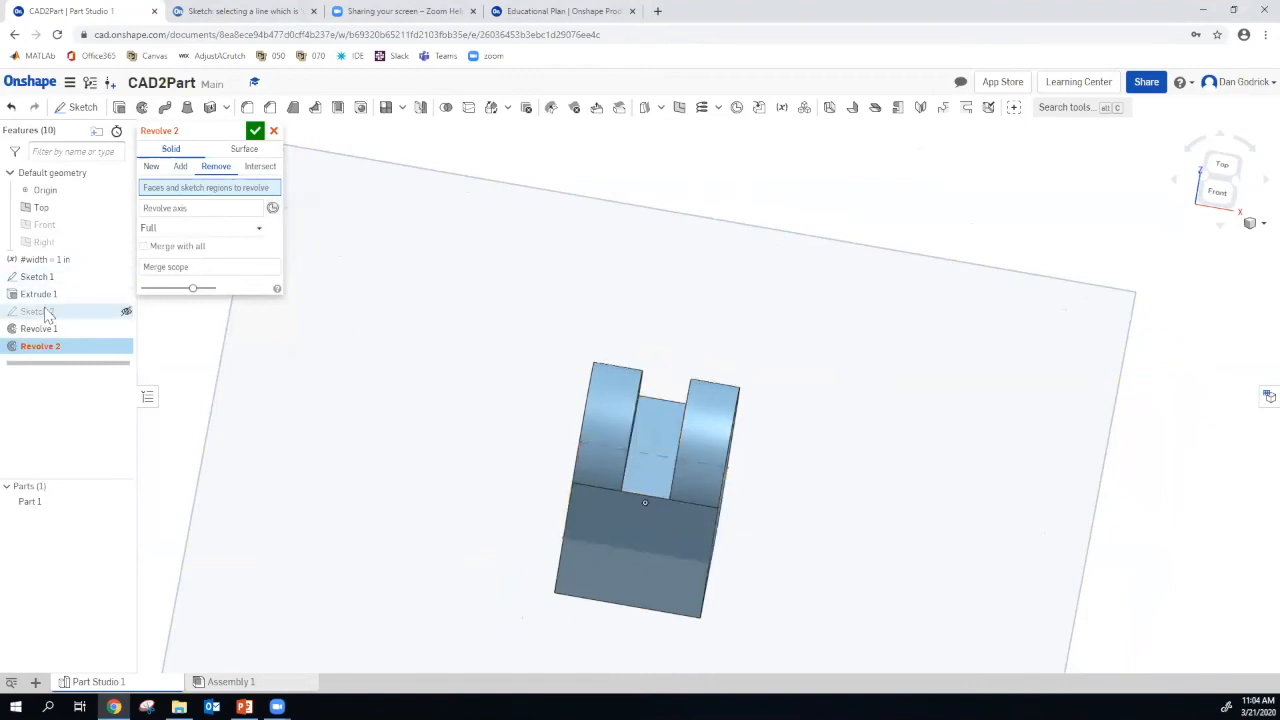
left_click(126, 312)
left_click(645, 490)
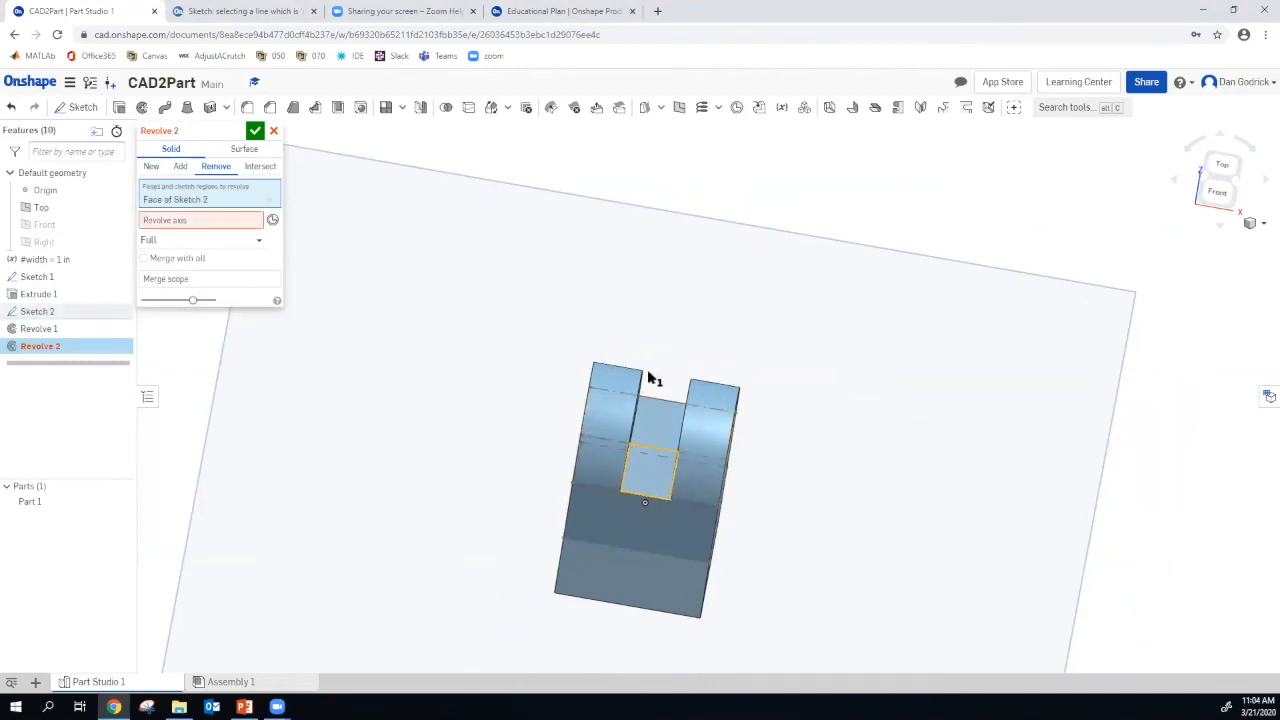
left_click(175, 224)
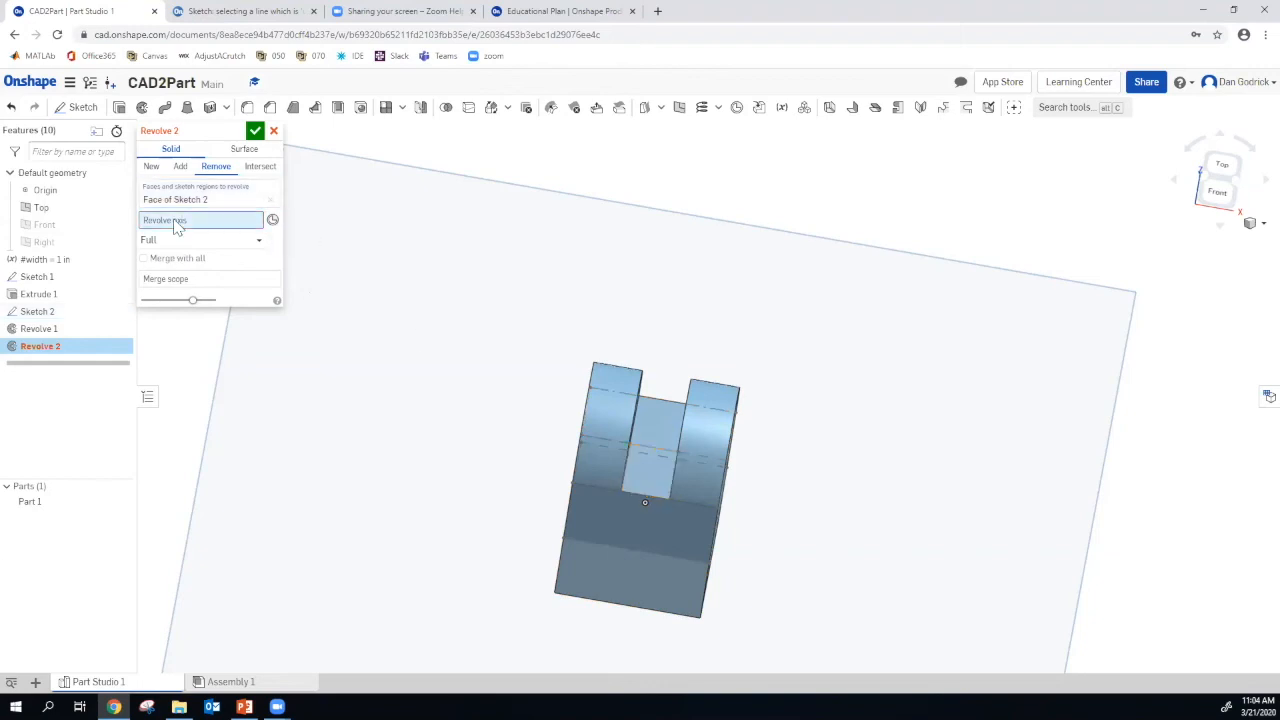
left_click(660, 446)
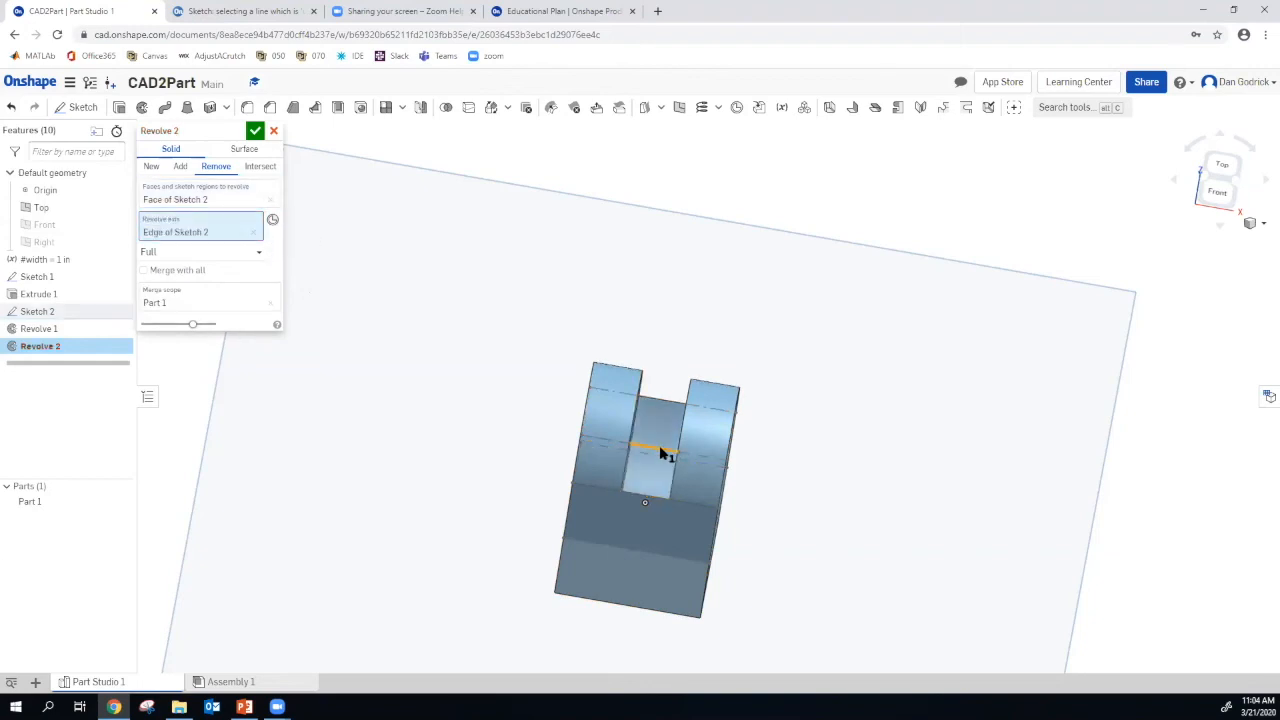
right_click_drag(811, 423, 770, 395)
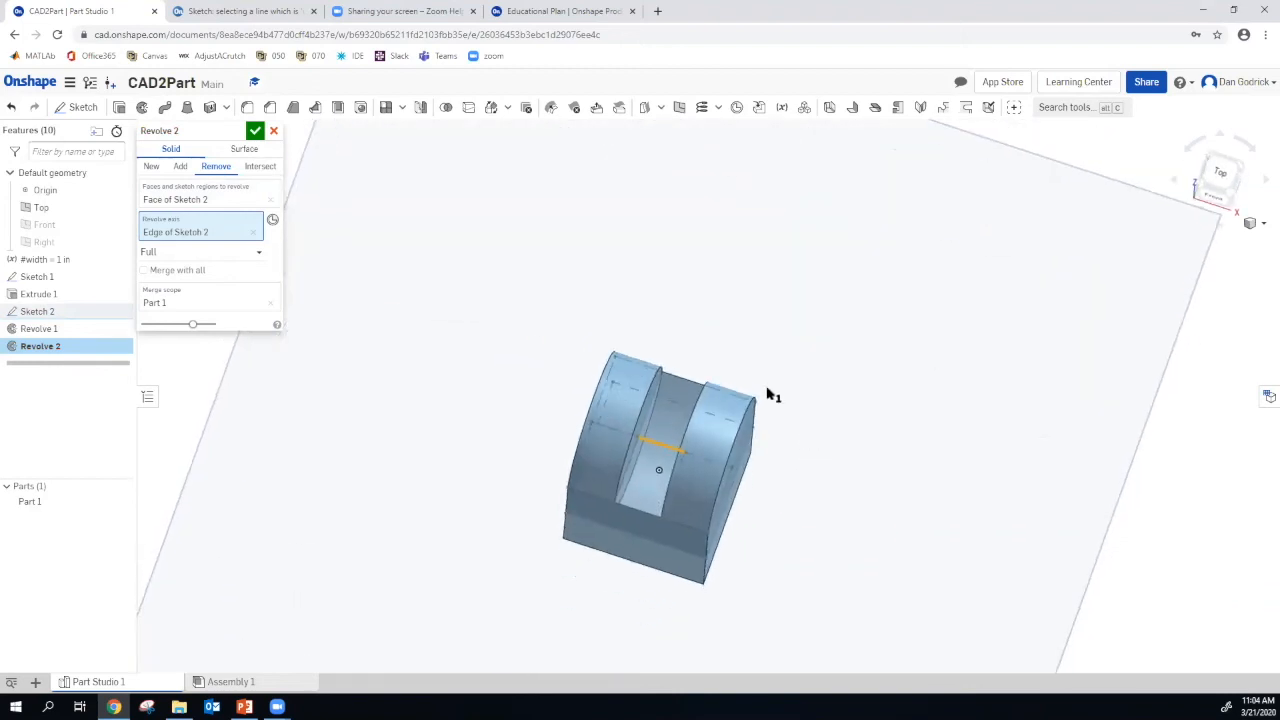
left_click(256, 132)
right_click_drag(846, 534, 866, 483)
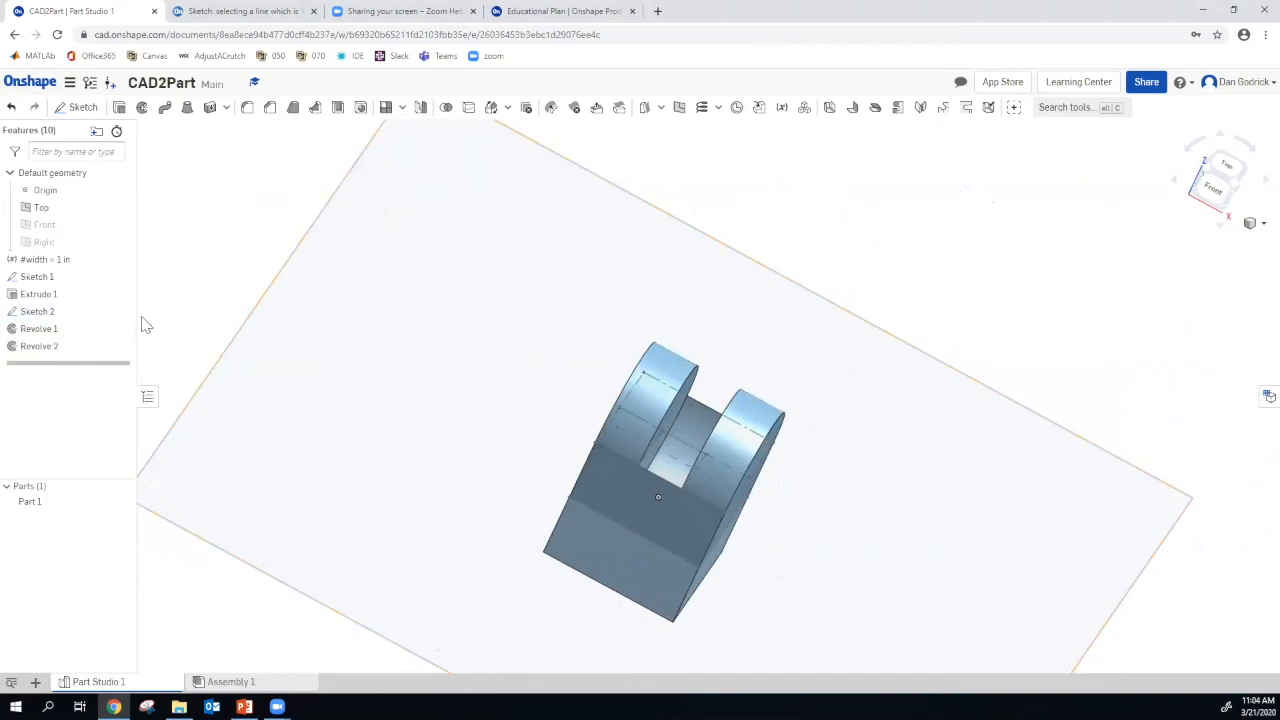
key("alt+Tab")
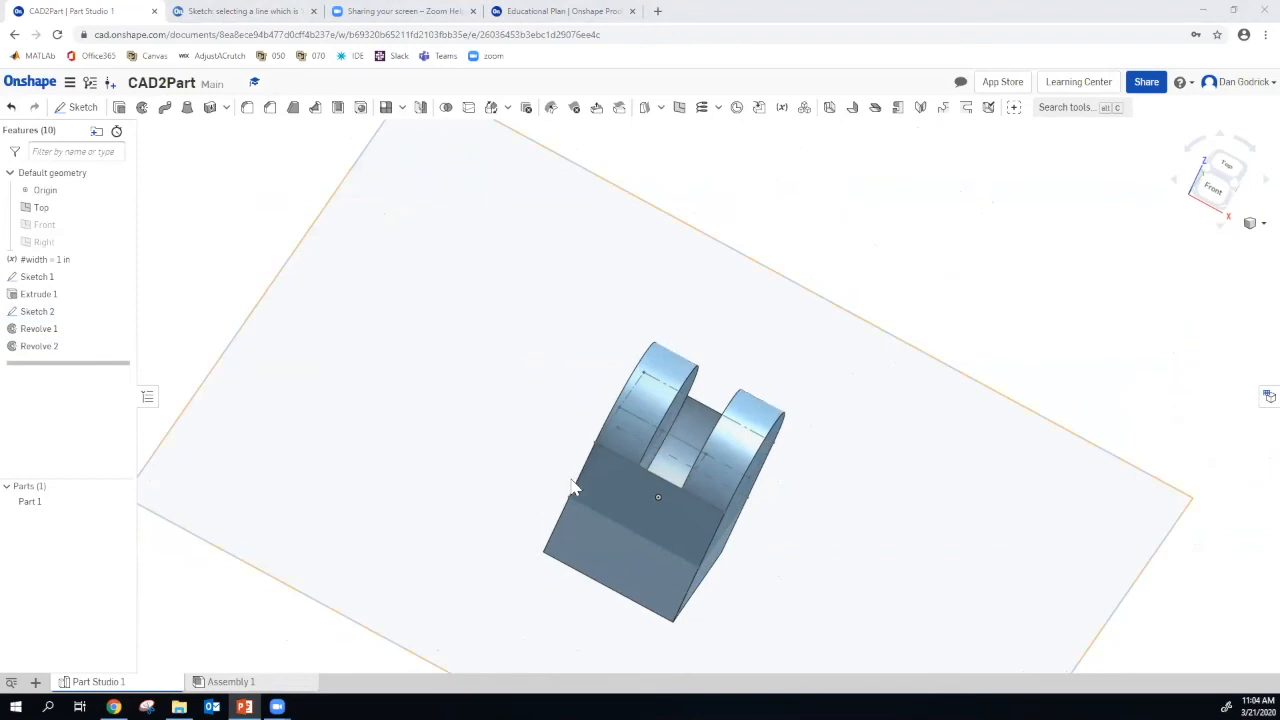
Start a sketch on the part's flat side face with the rounded end and project the face's outline into it
right_click_drag(646, 566, 674, 555)
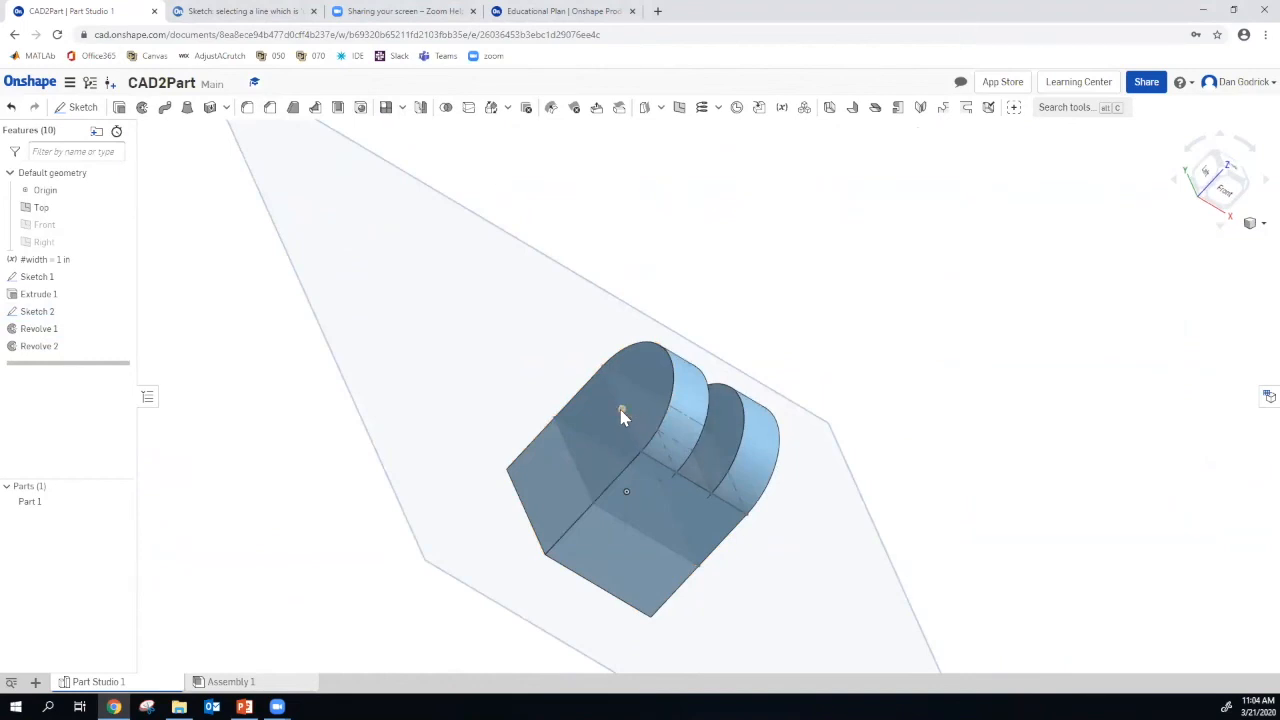
mouse_move(851, 489)
right_mouse_down()
mouse_move(889, 466)
mouse_move(863, 486)
mouse_move(871, 497)
right_mouse_up()
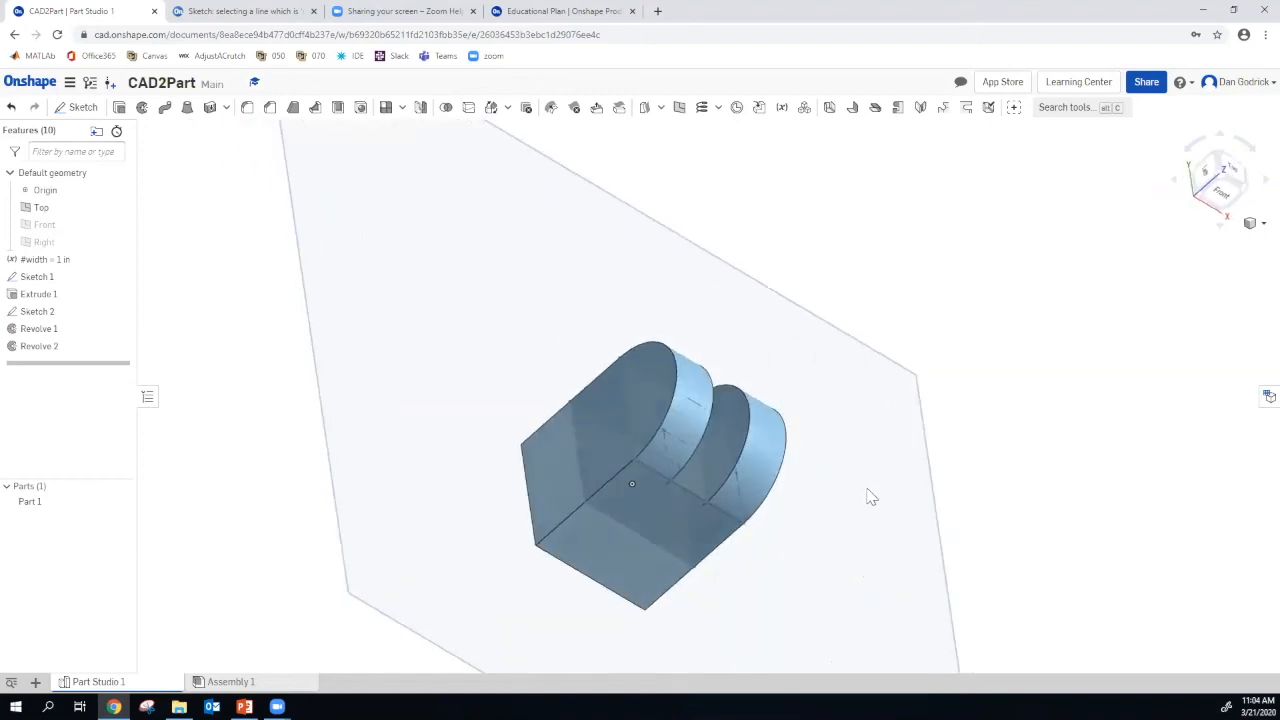
left_click(1222, 178)
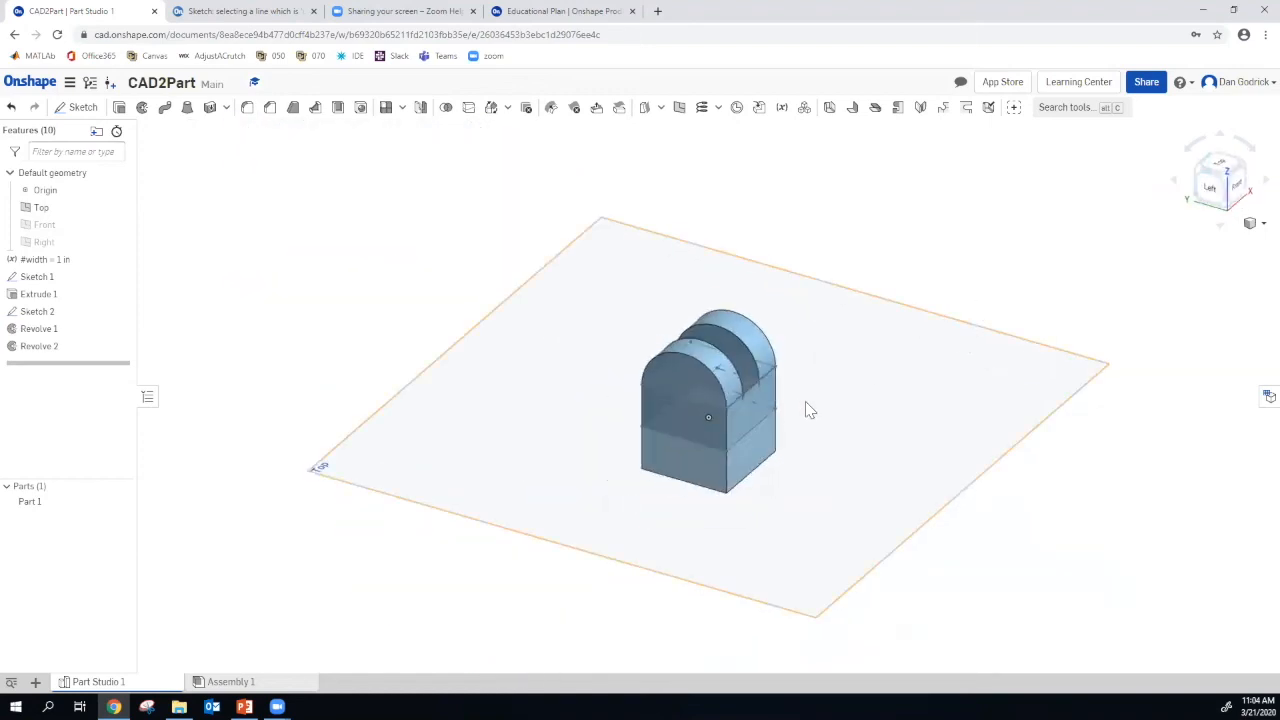
scroll(810, 410, "up", 3)
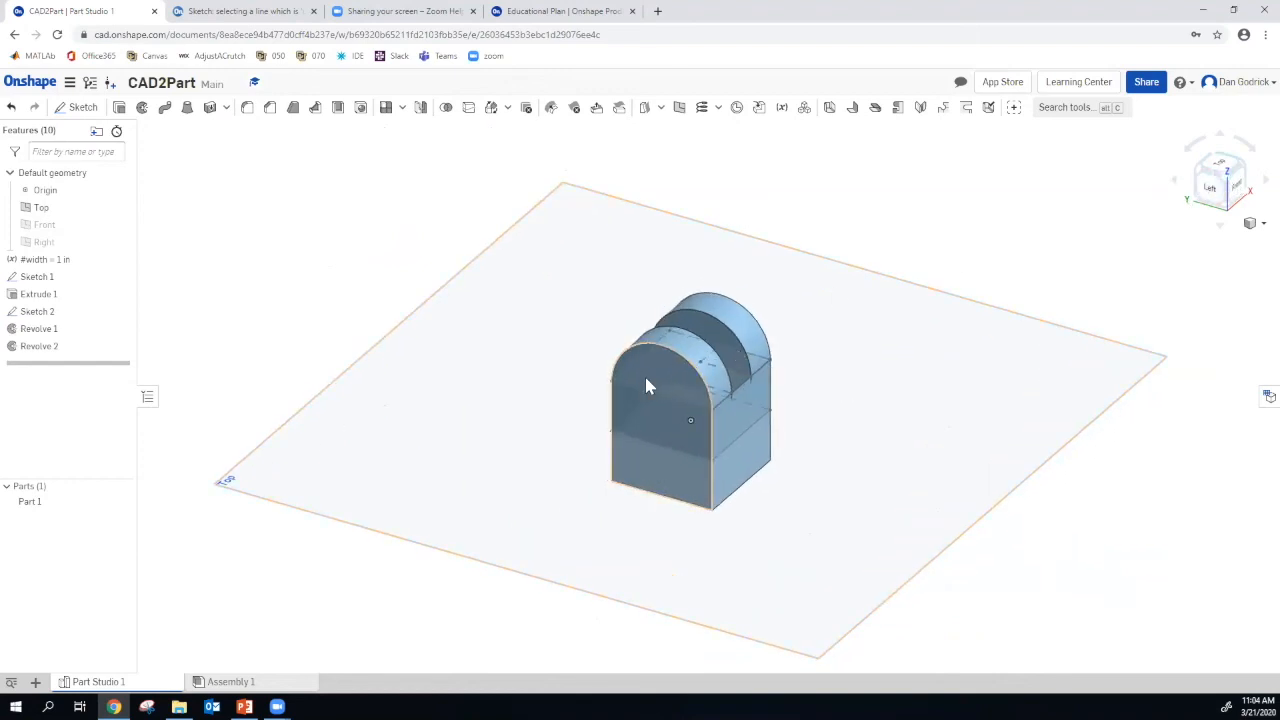
left_click(76, 107)
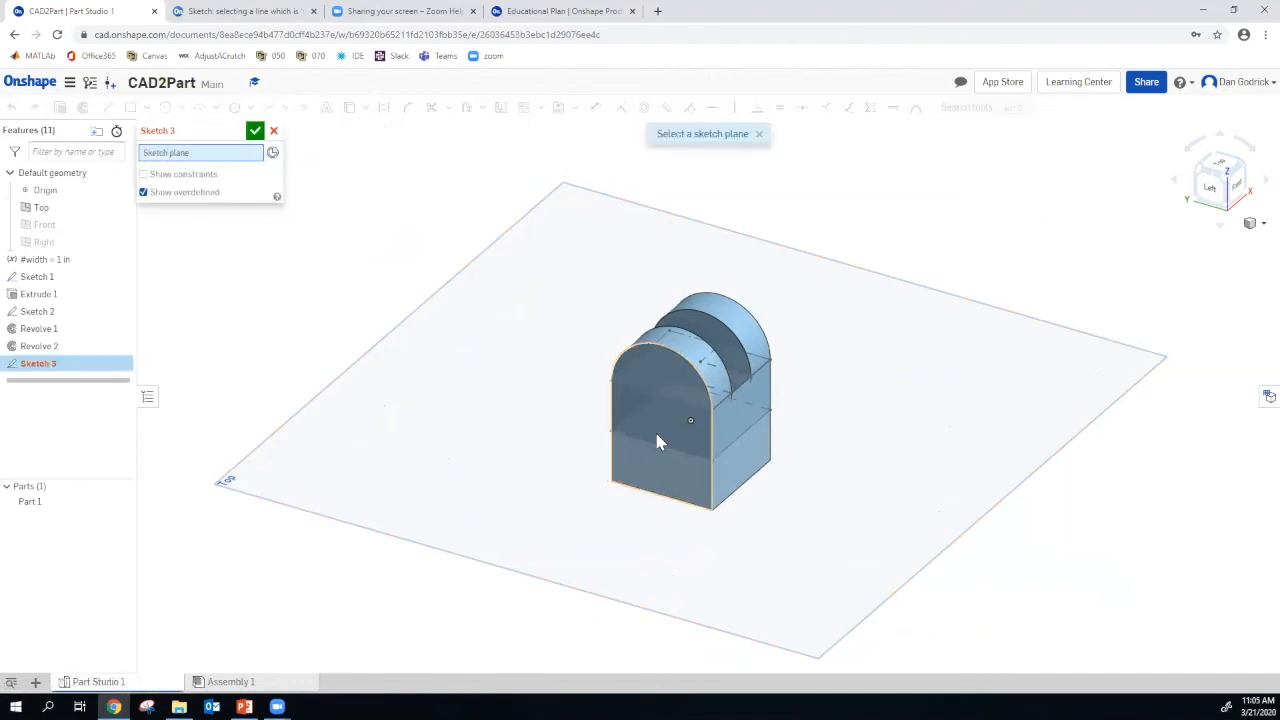
left_click(657, 442)
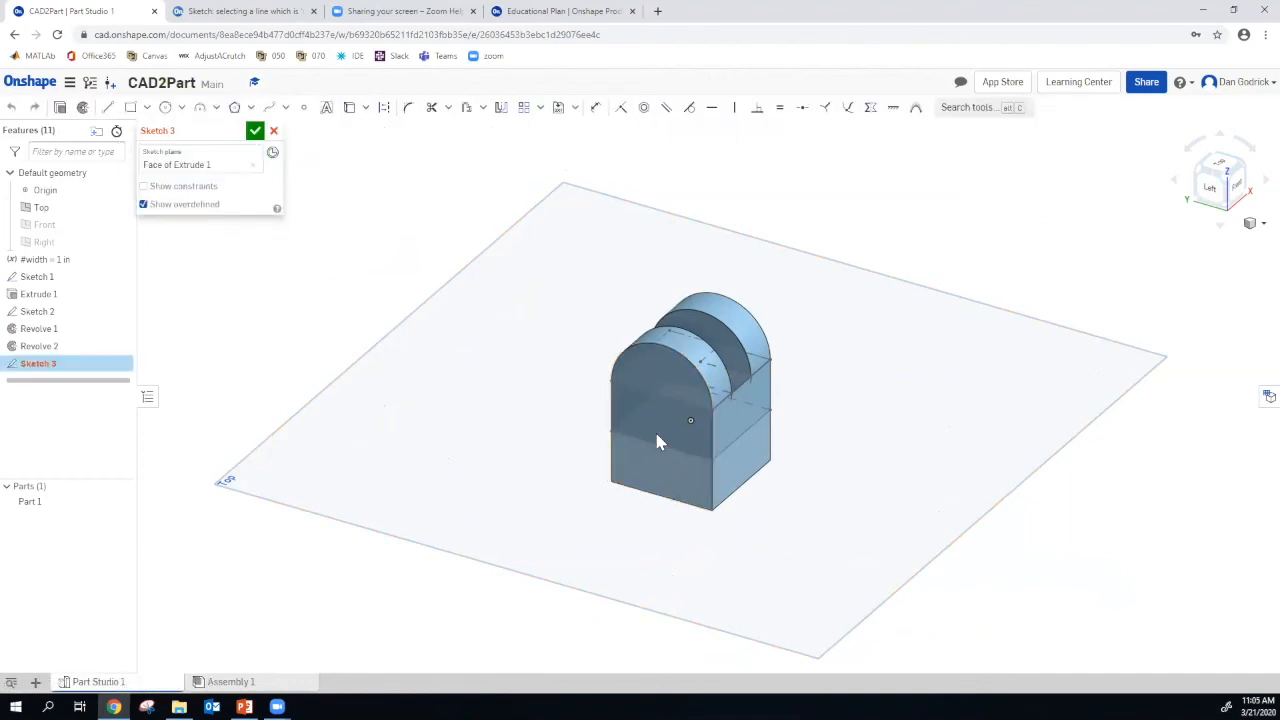
left_click(381, 114)
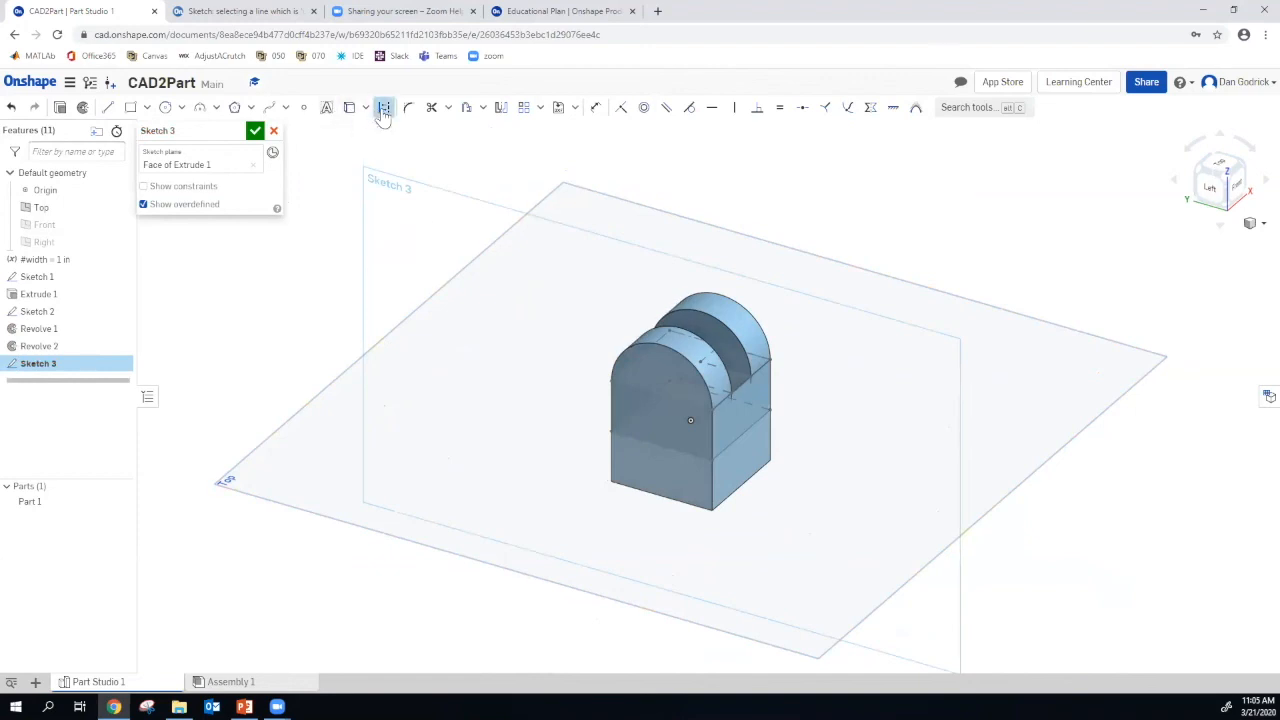
left_click(352, 112)
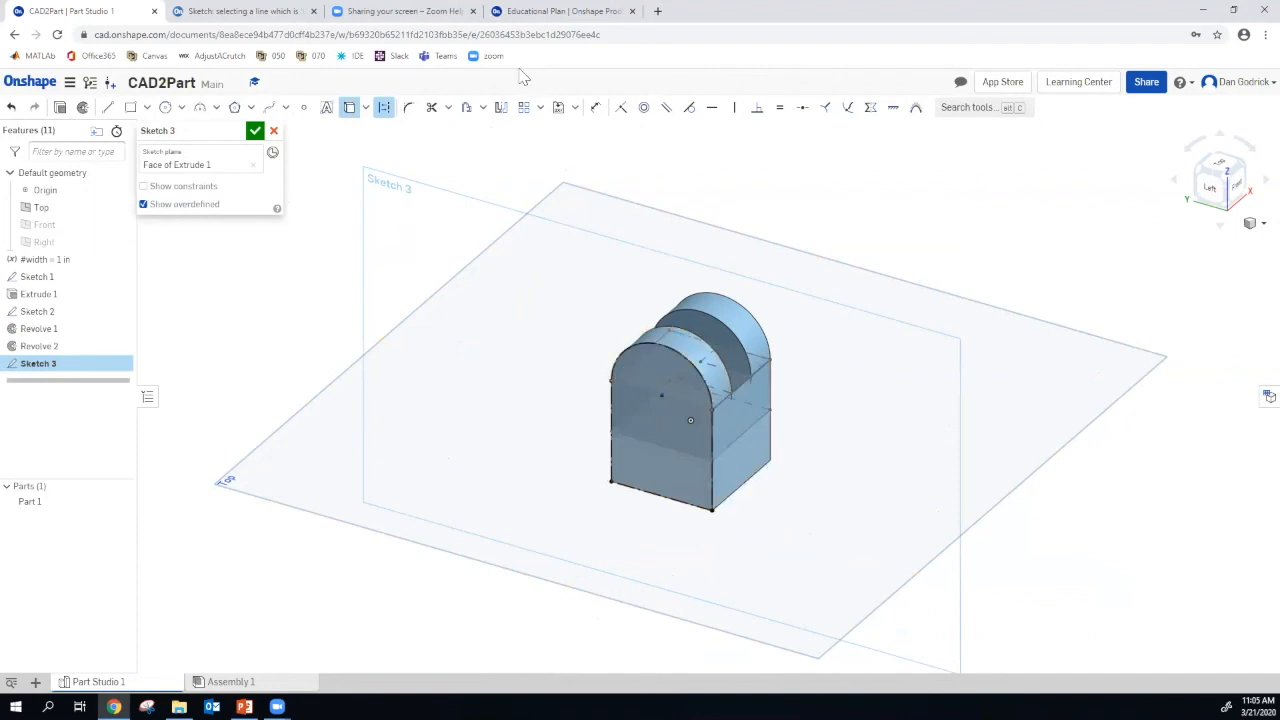
left_click(383, 107)
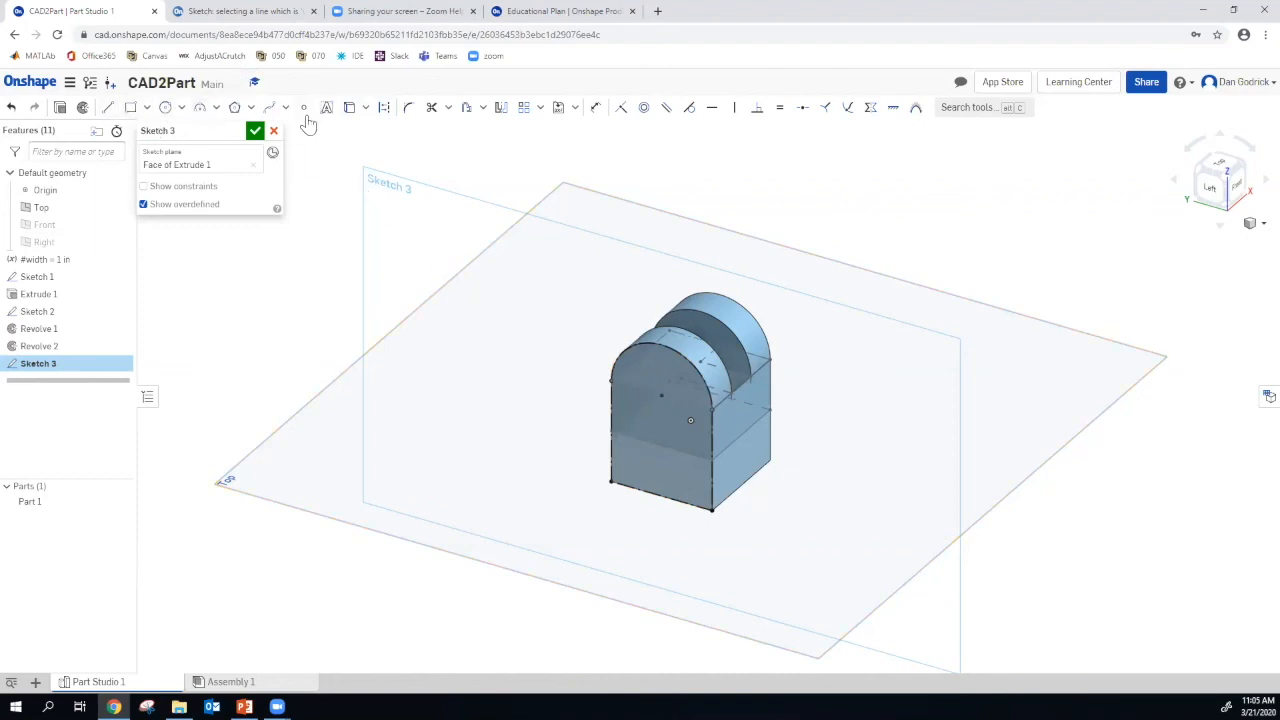
Place a sketch point at the centre of the projected rounded end and finish the sketch
left_click(303, 107)
left_click(661, 396)
left_click(255, 130)
Add a simple through hole at the Sketch 3 point, ANSI tapped, size 1/4, 20 tpi, tapped through all of Part 1
right_click_drag(866, 437, 837, 426)
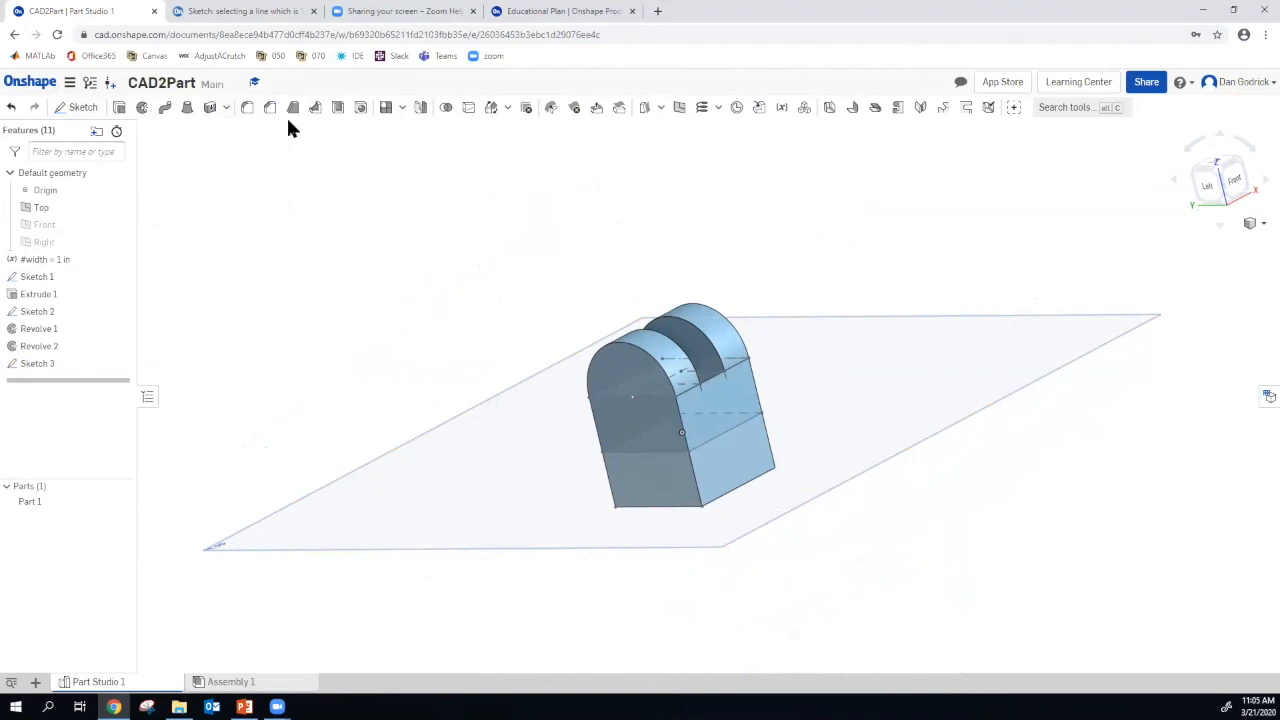
left_click(361, 107)
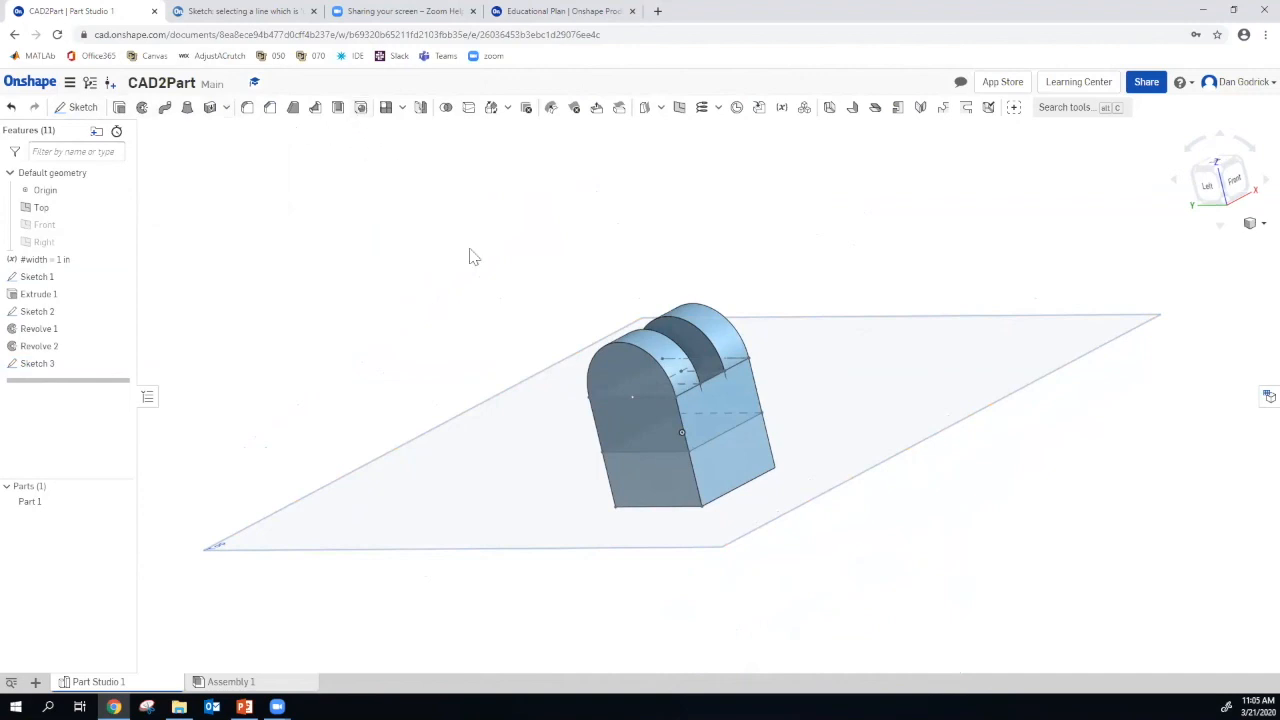
left_click(632, 398)
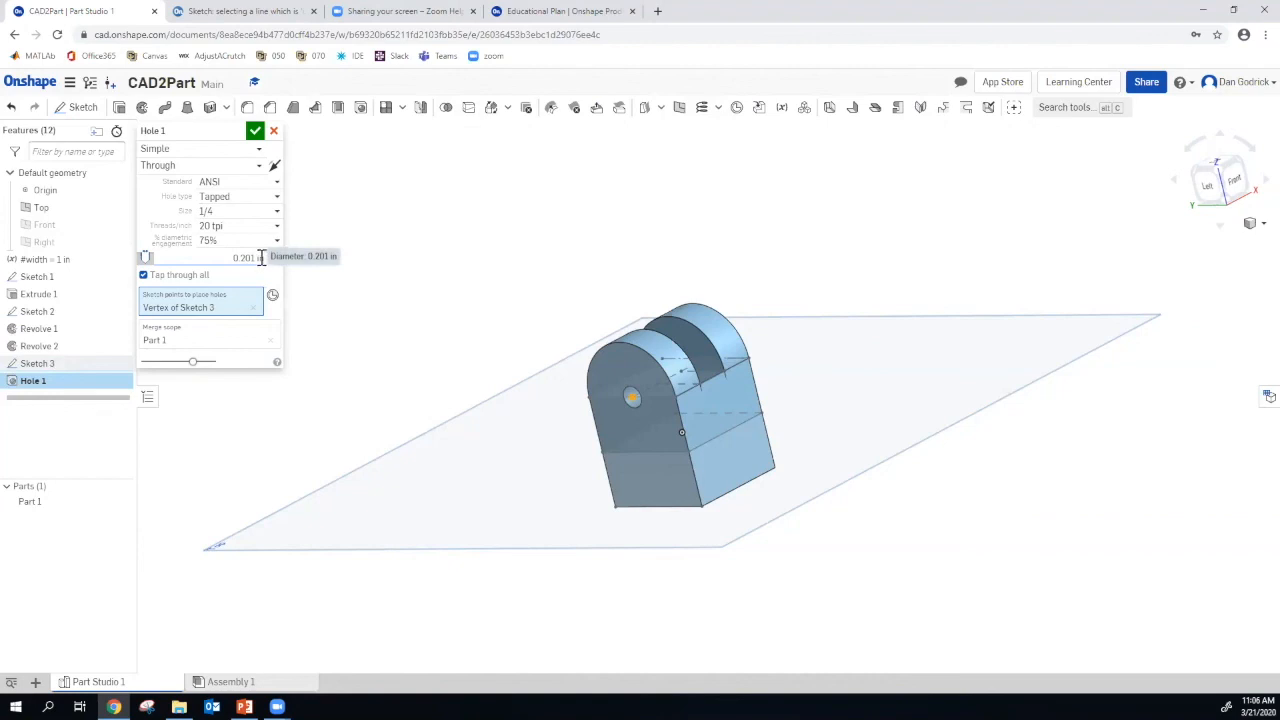
right_click_drag(891, 451, 857, 456)
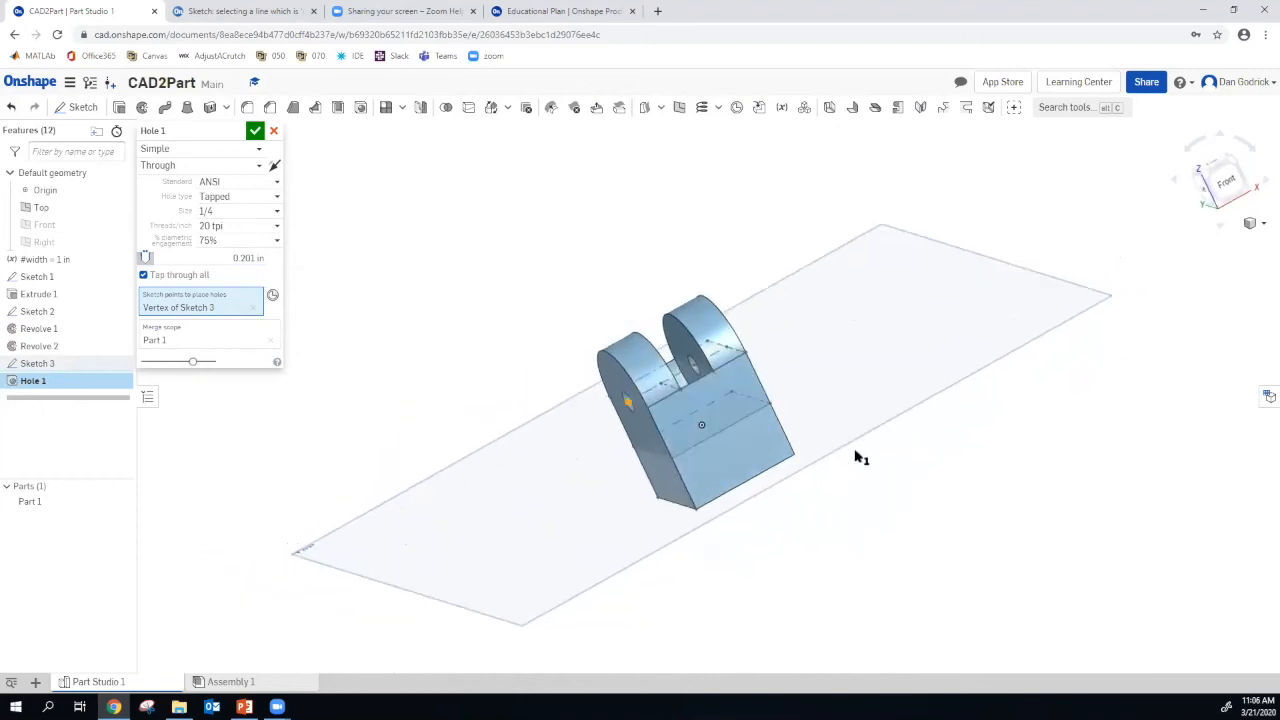
left_click(255, 131)
Set the #width variable to 2 in
right_click_drag(834, 491, 885, 530)
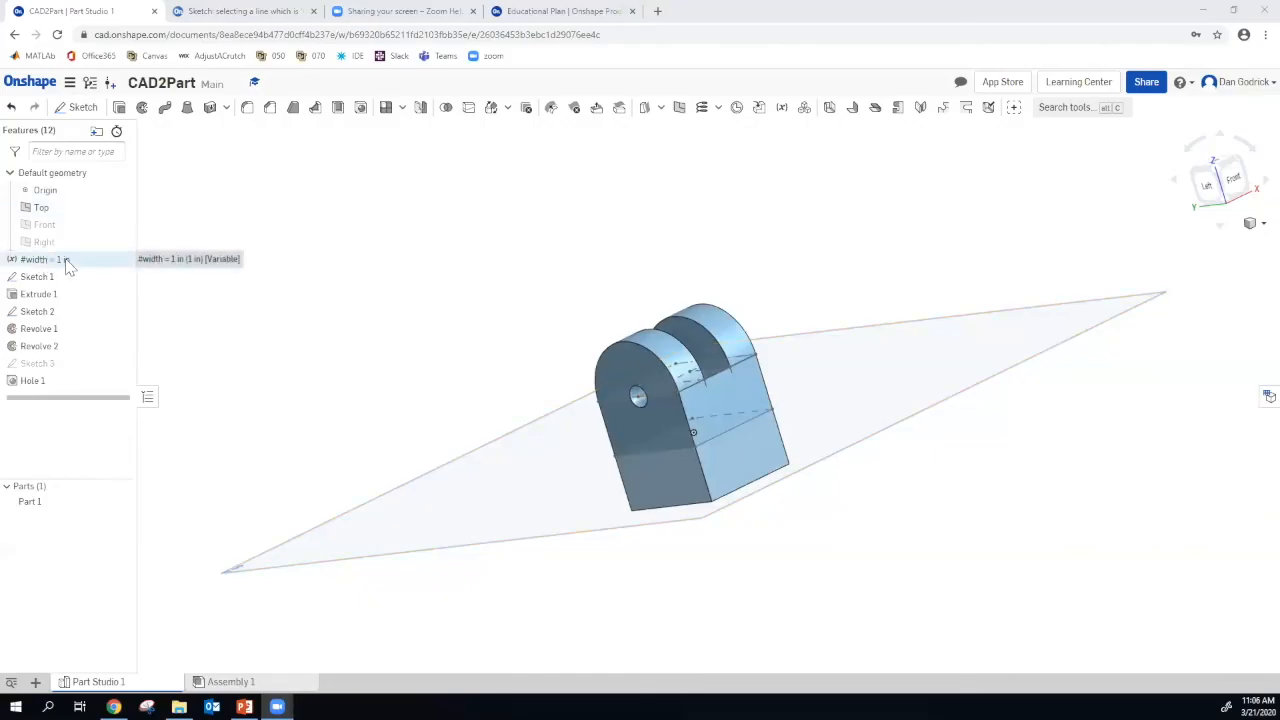
double_click(66, 262)
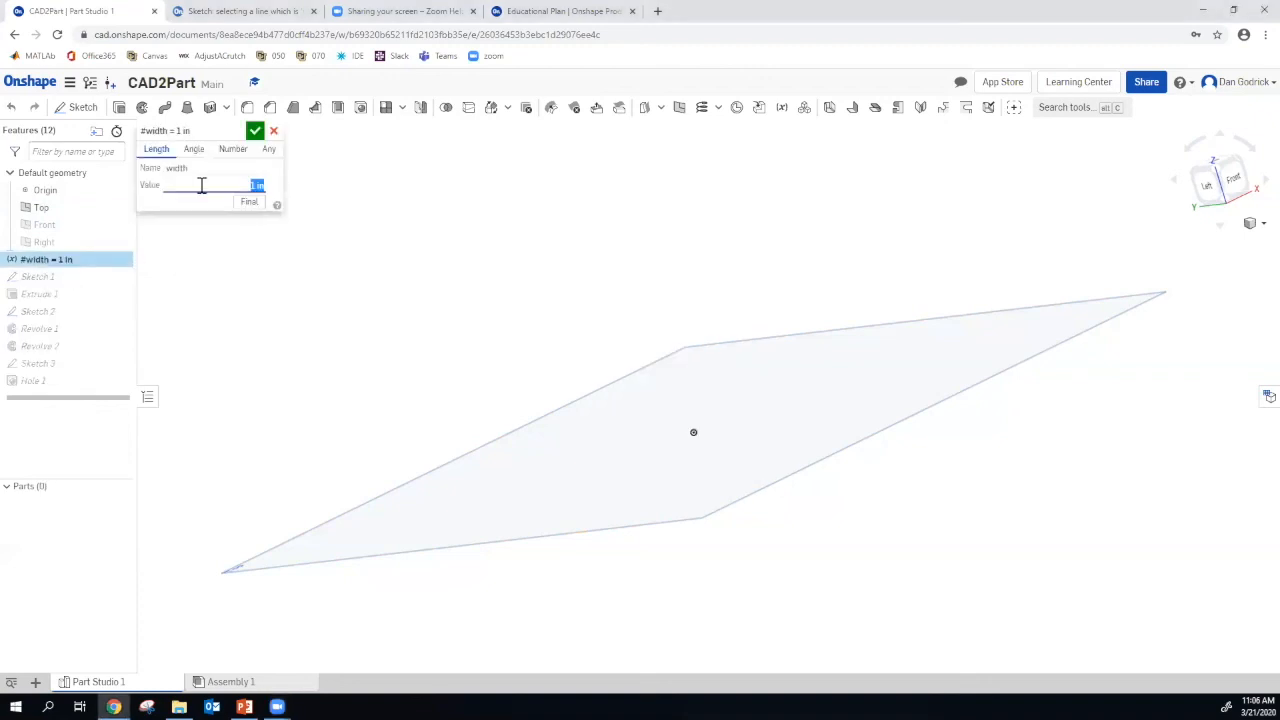
type("2")
key("Return")
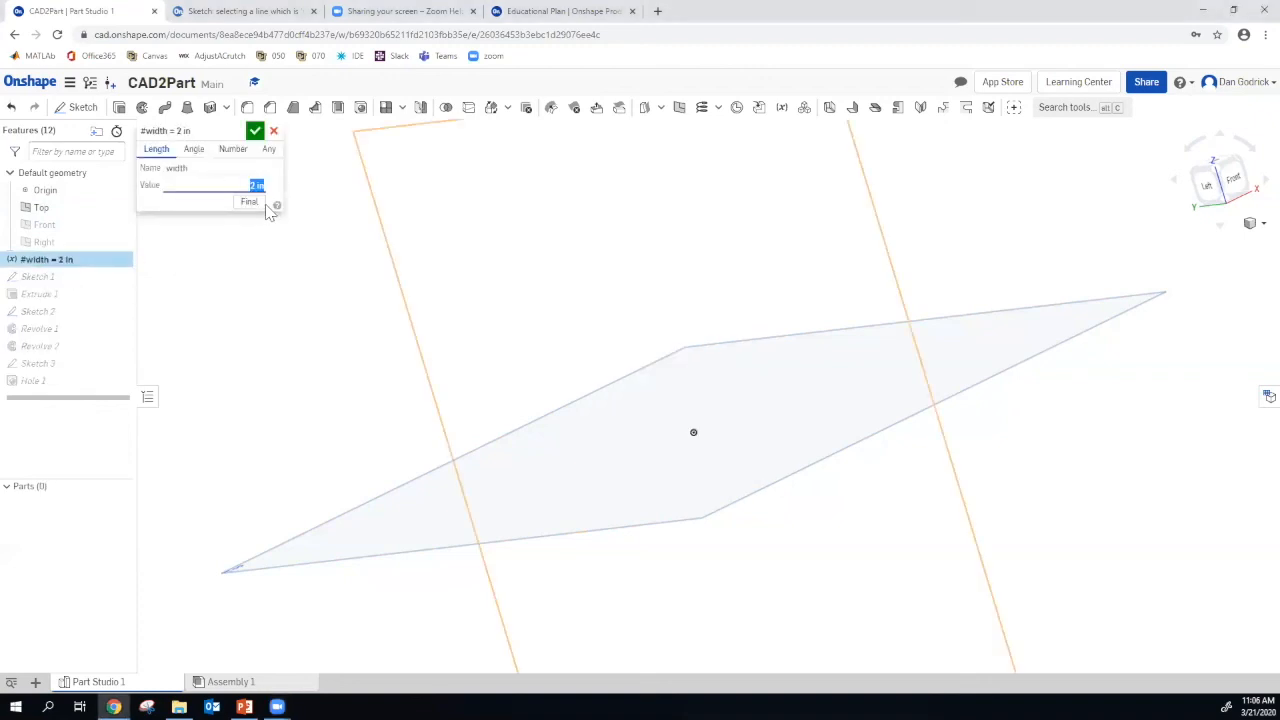
left_click(256, 131)
scroll(925, 483, "down", 5)
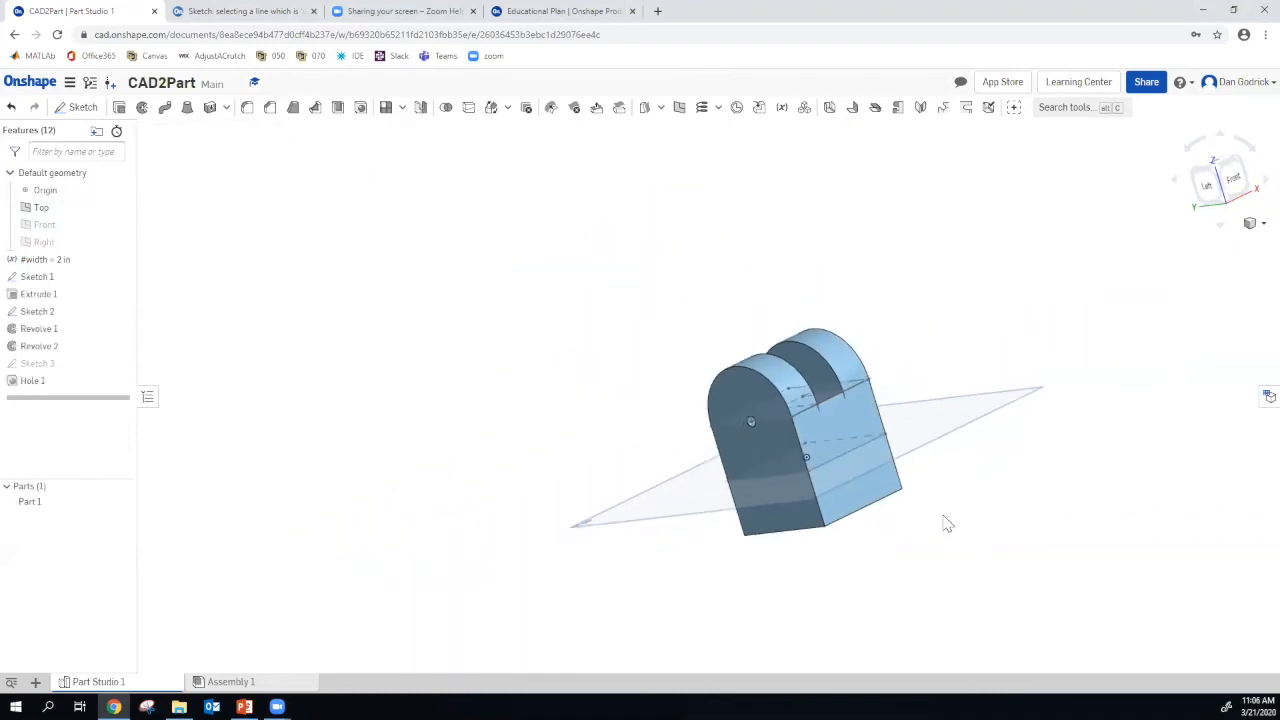
key("alt+Tab")
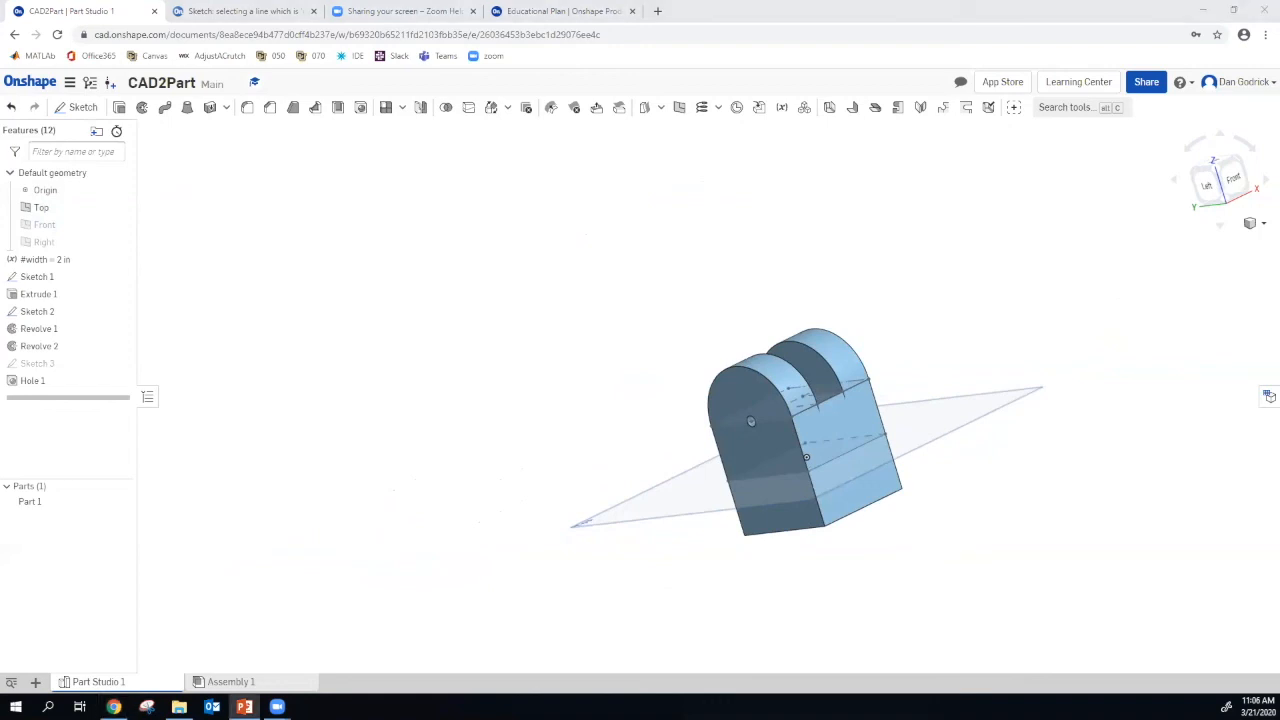